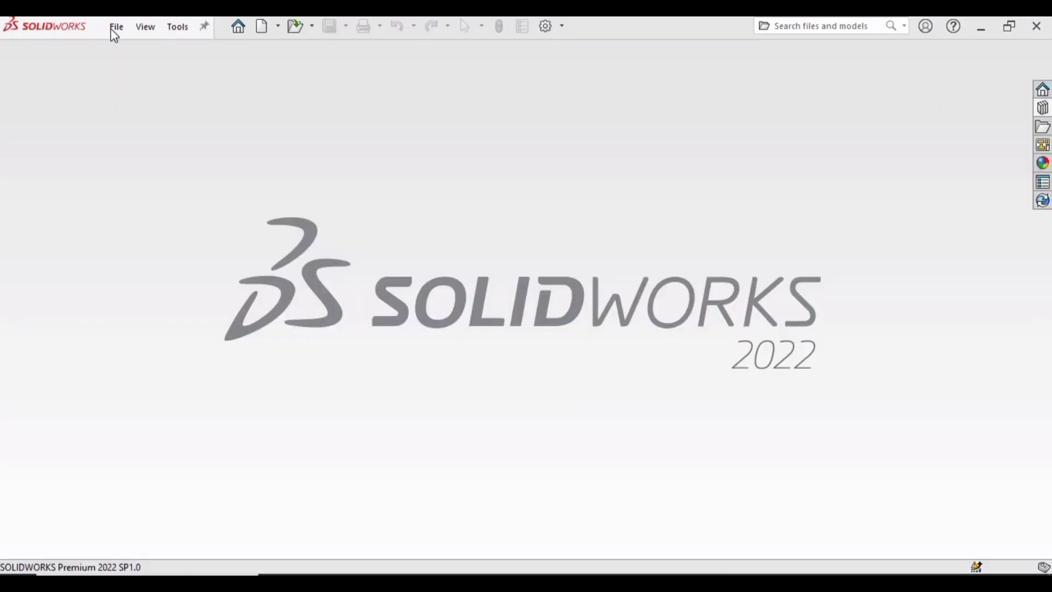
Create a new empty assembly, Assem2, dismissing the file browser and Begin Assembly without inserting parts
click(115, 28)
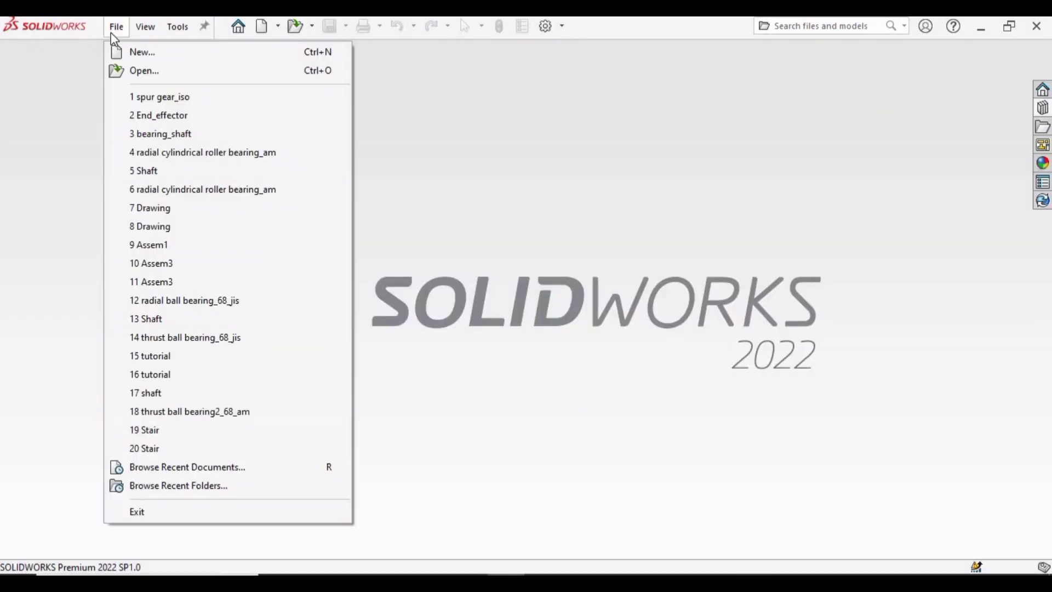
click(131, 54)
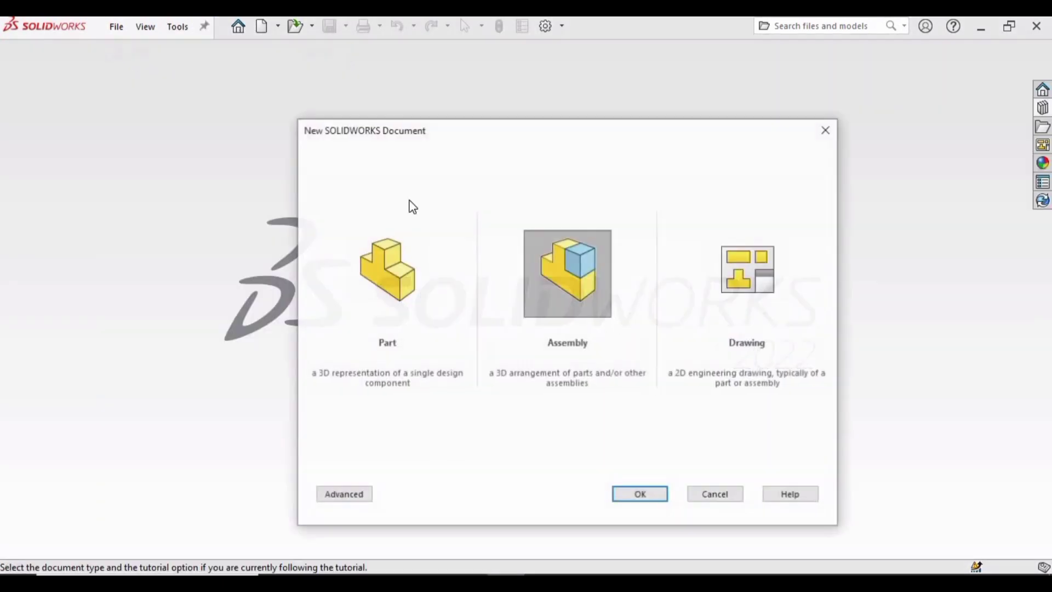
click(599, 379)
click(631, 495)
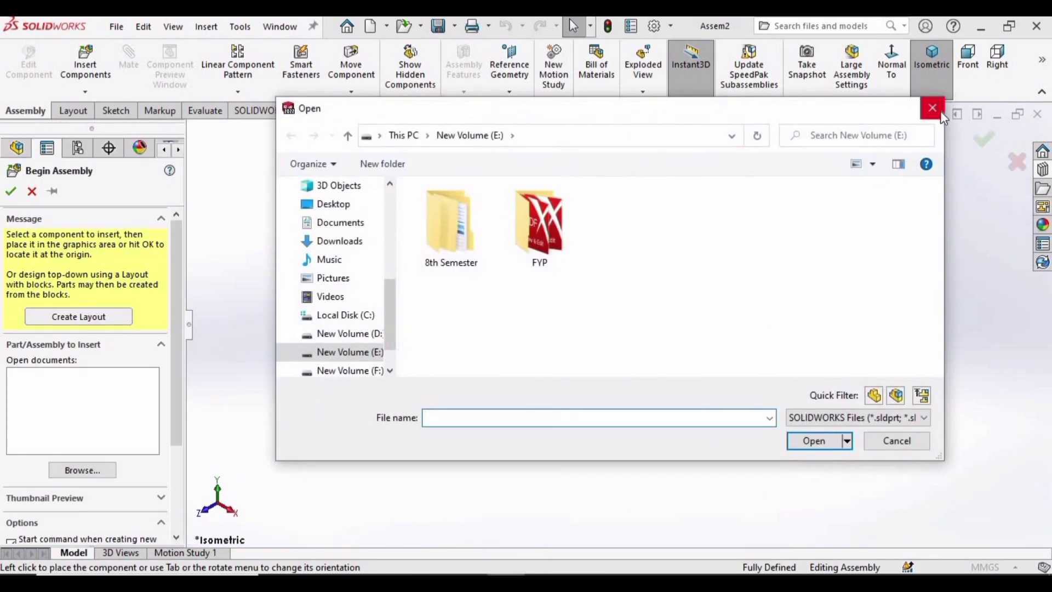
click(940, 112)
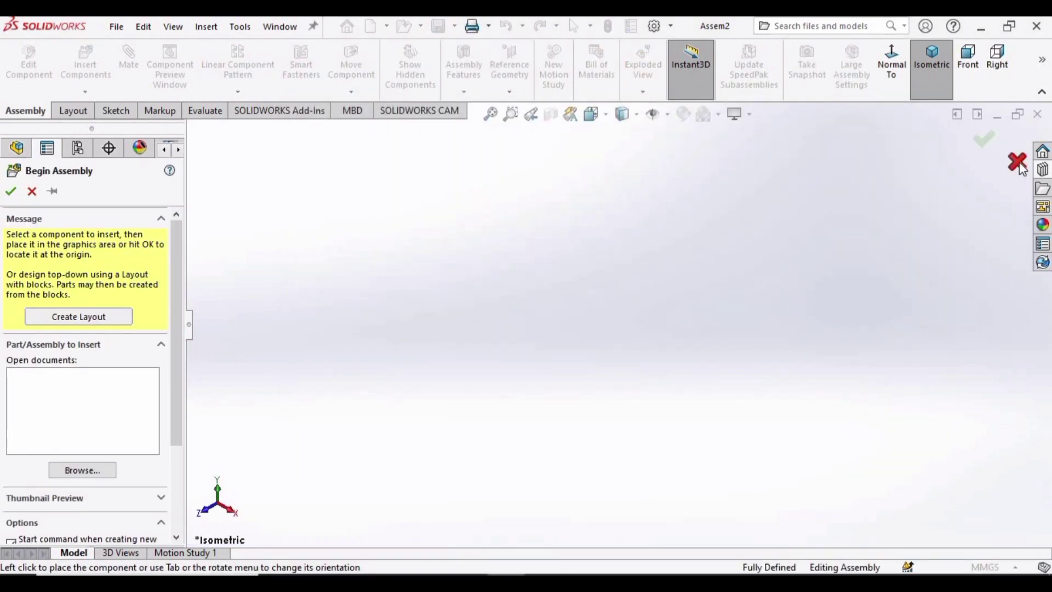
click(1019, 163)
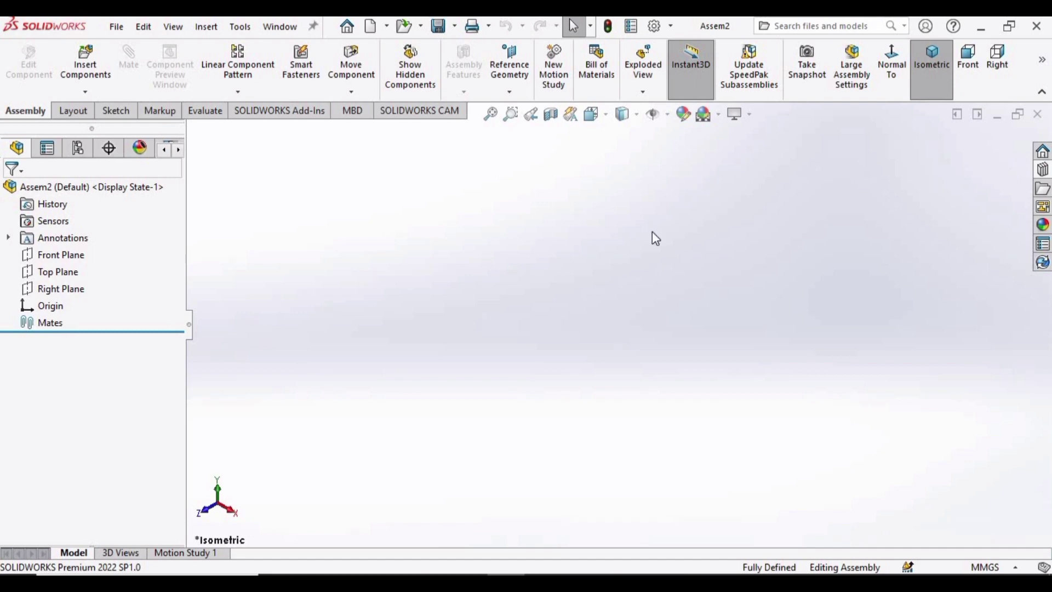
Start a sketch on the Front Plane and draw a horizontal centerline through the origin
click(60, 255)
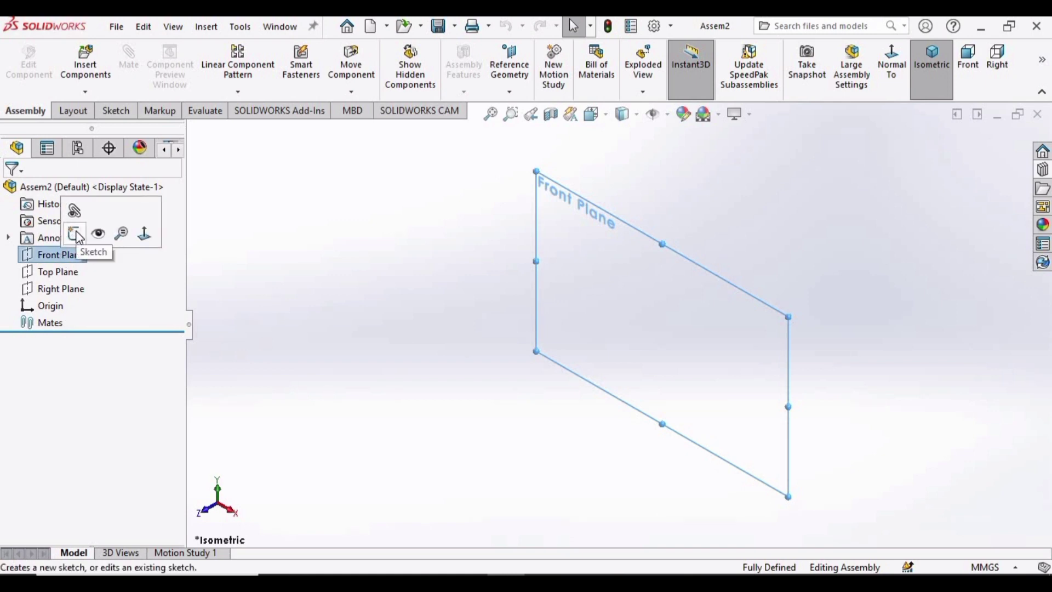
click(76, 234)
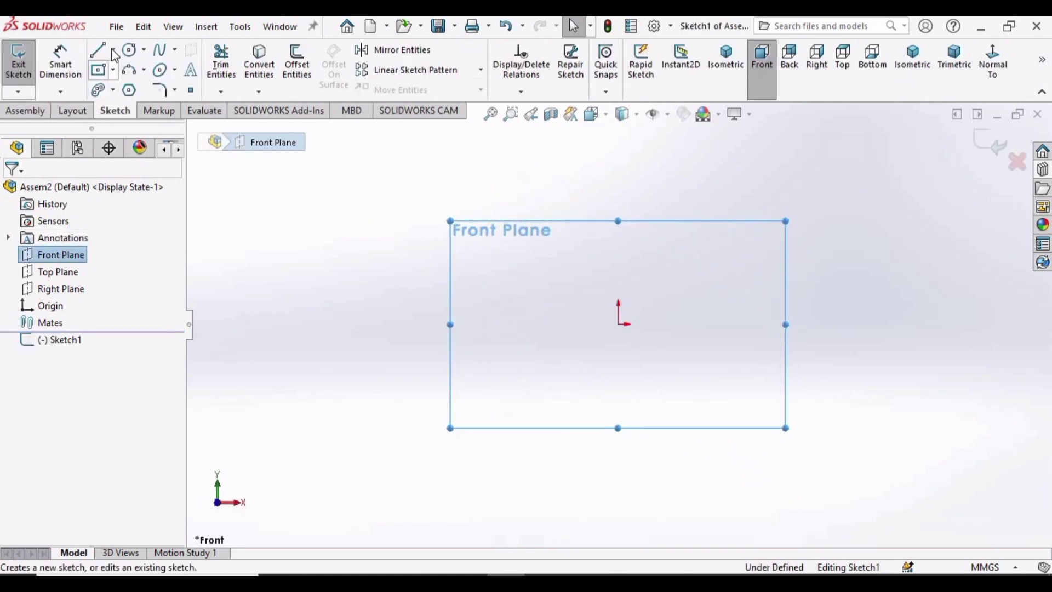
click(112, 50)
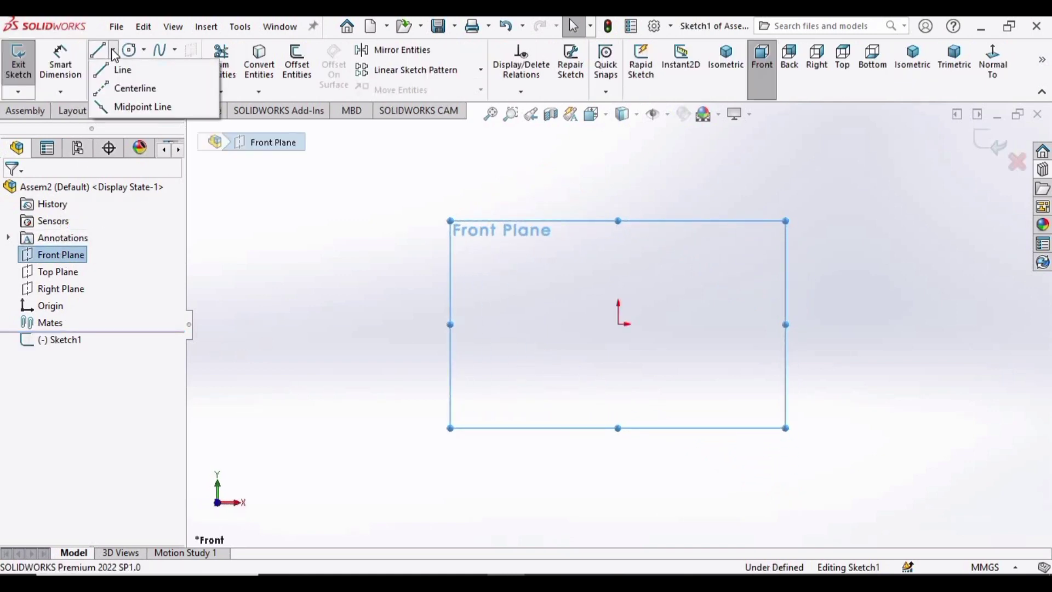
click(125, 94)
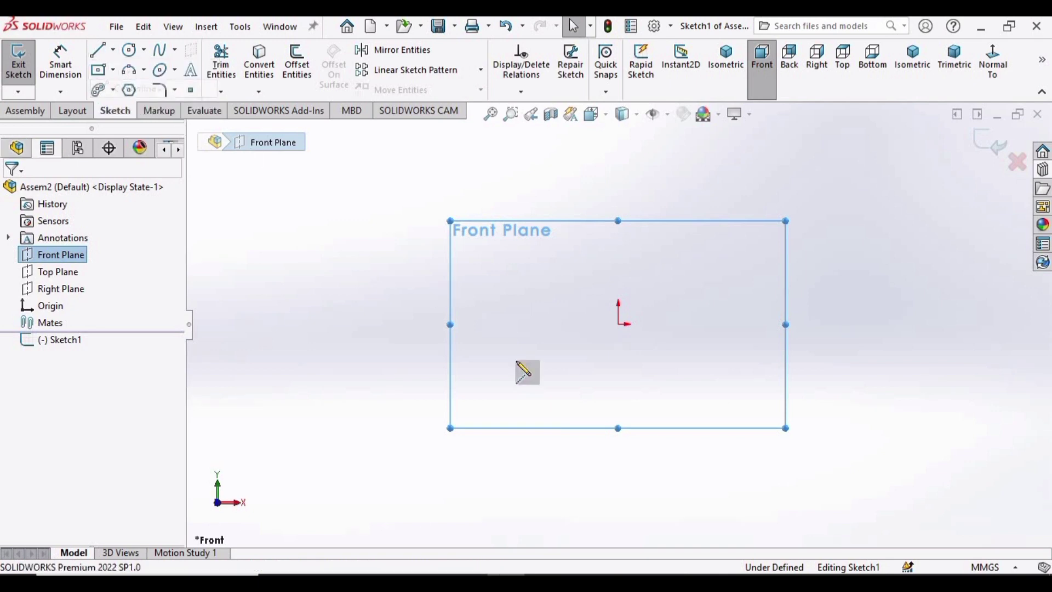
click(513, 325)
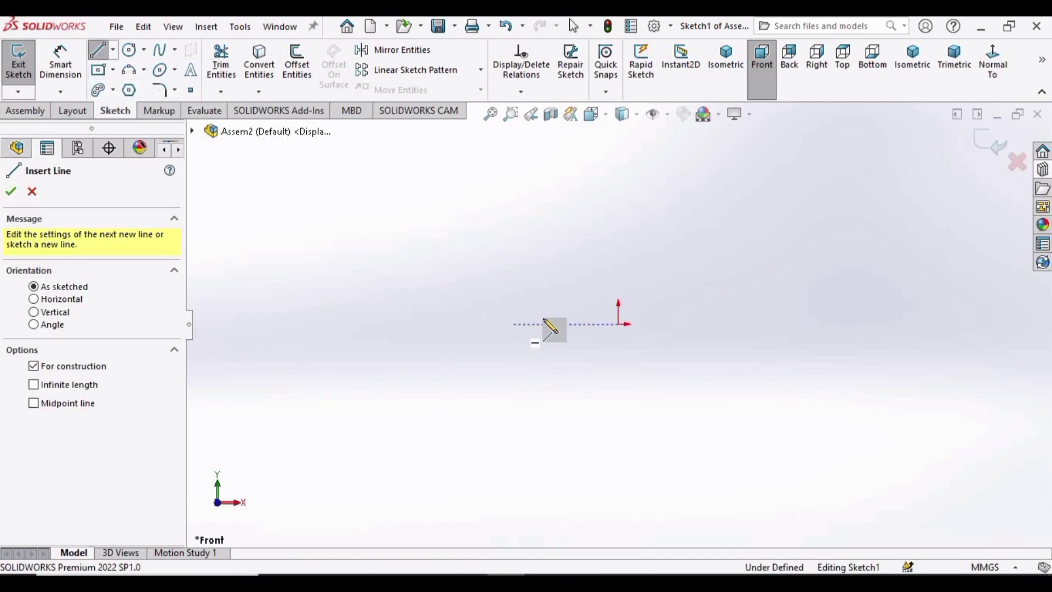
click(746, 324)
key(Escape)
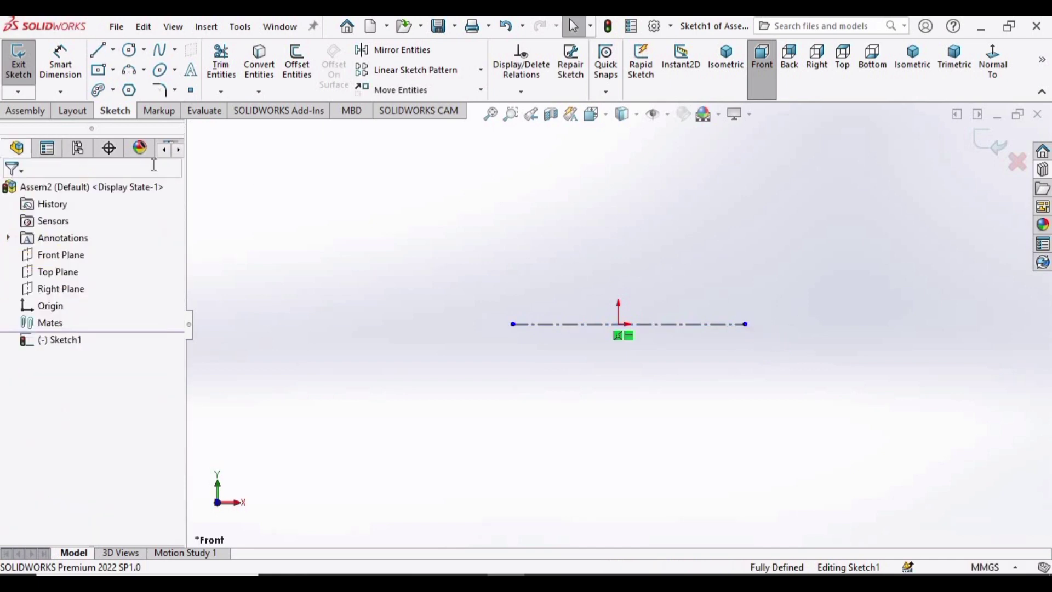
Draw a vertical centerline through the origin, crossing the horizontal one
click(115, 50)
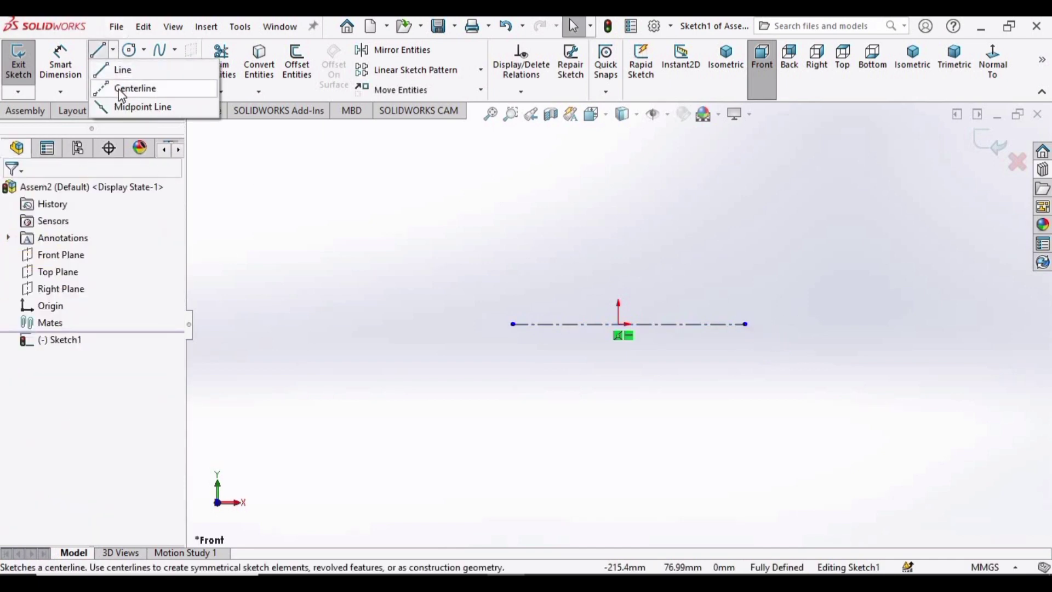
click(121, 91)
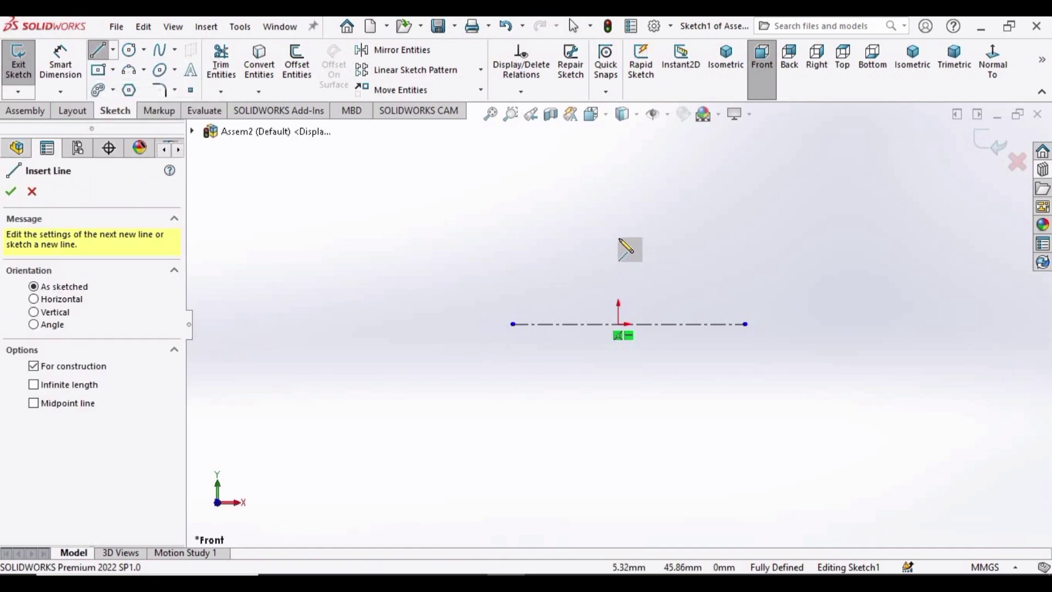
click(618, 230)
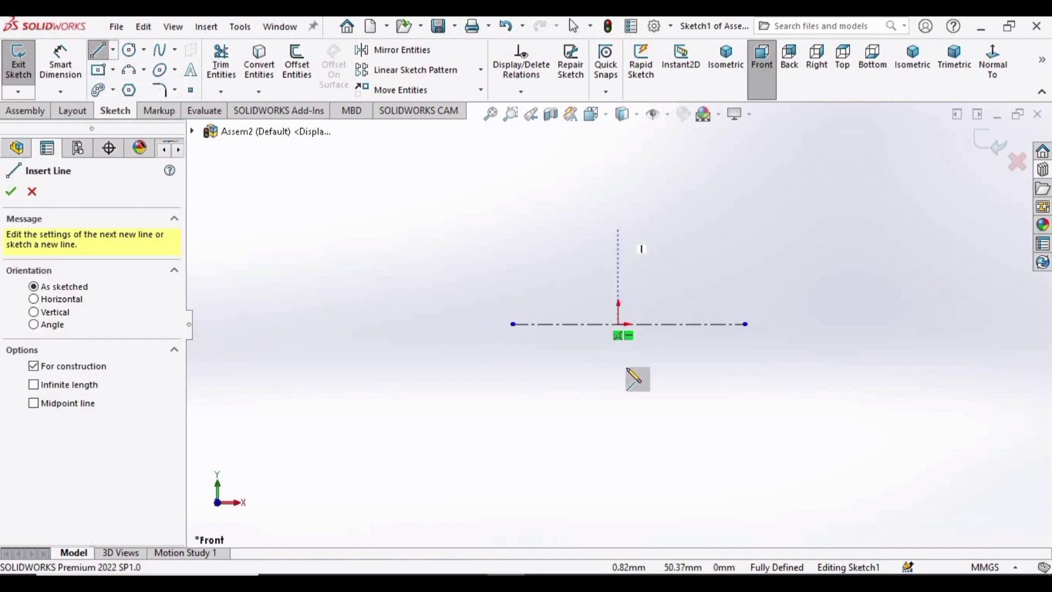
click(618, 388)
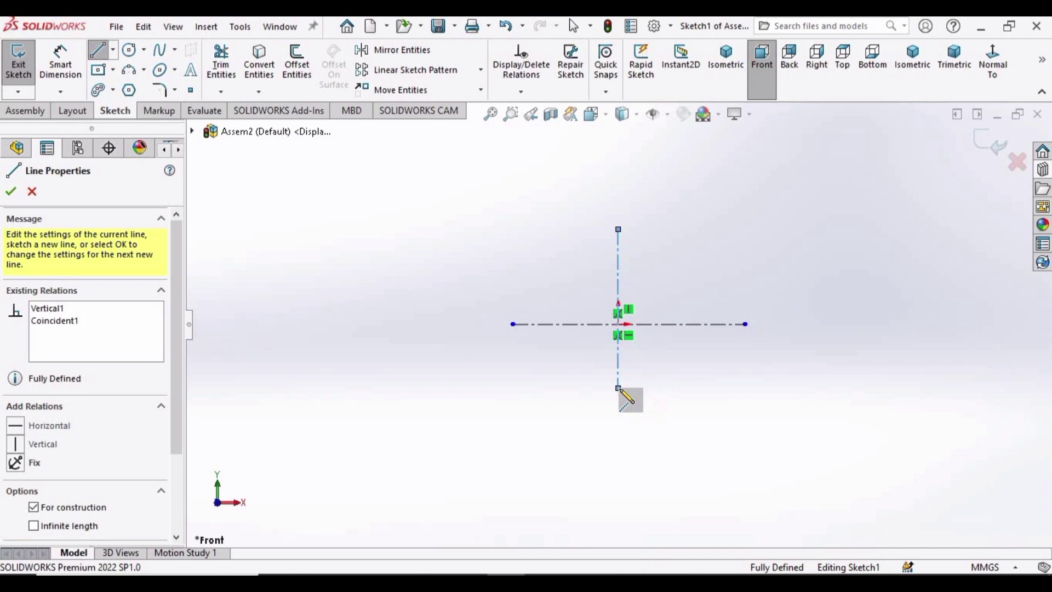
key(Escape)
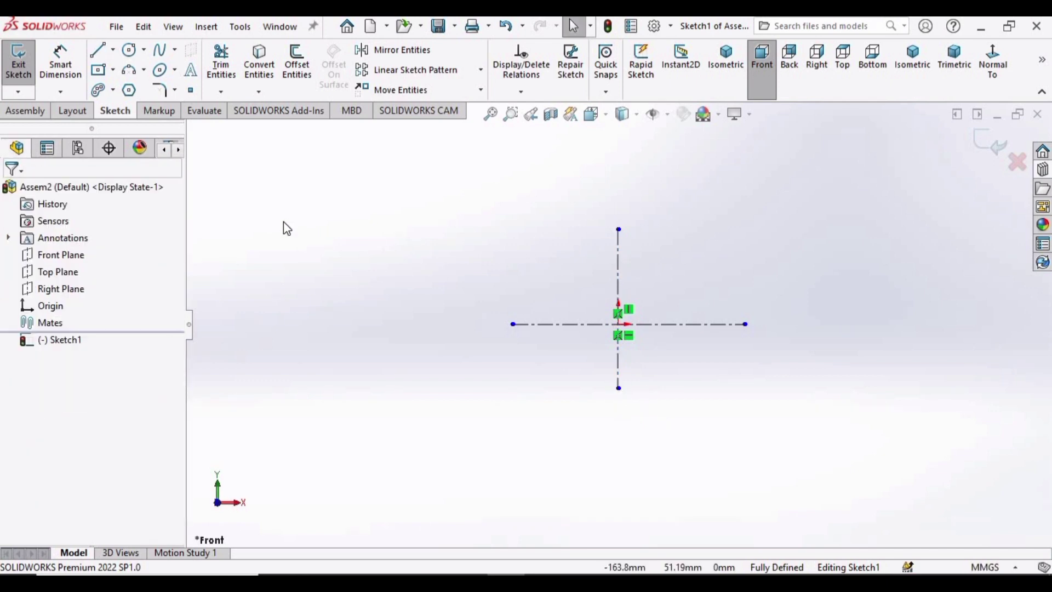
Add a Symmetric relation between both horizontal centerline endpoints and the vertical centerline
click(513, 325)
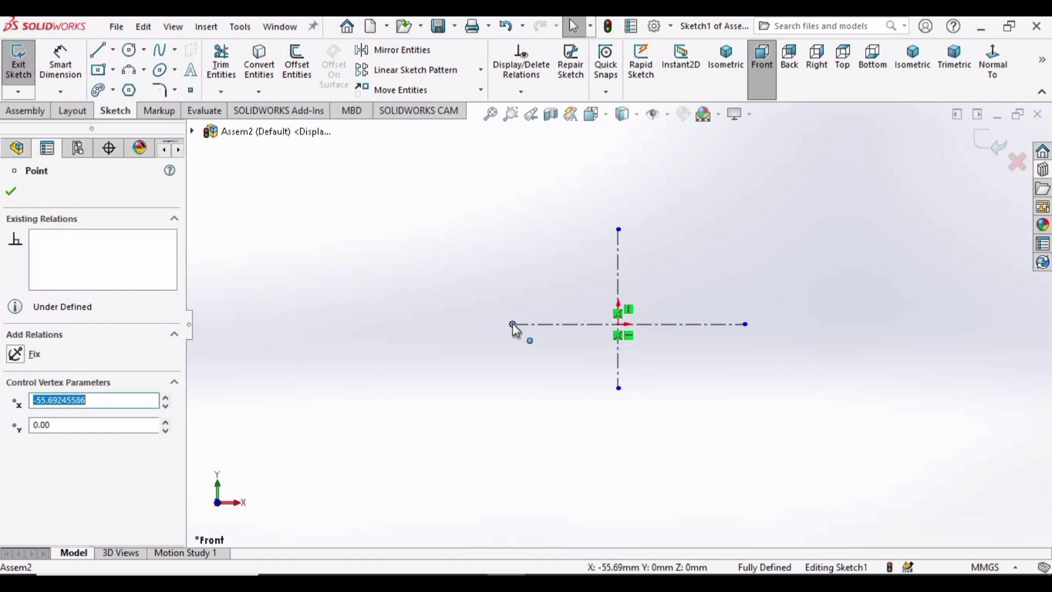
ctrl+click(745, 325)
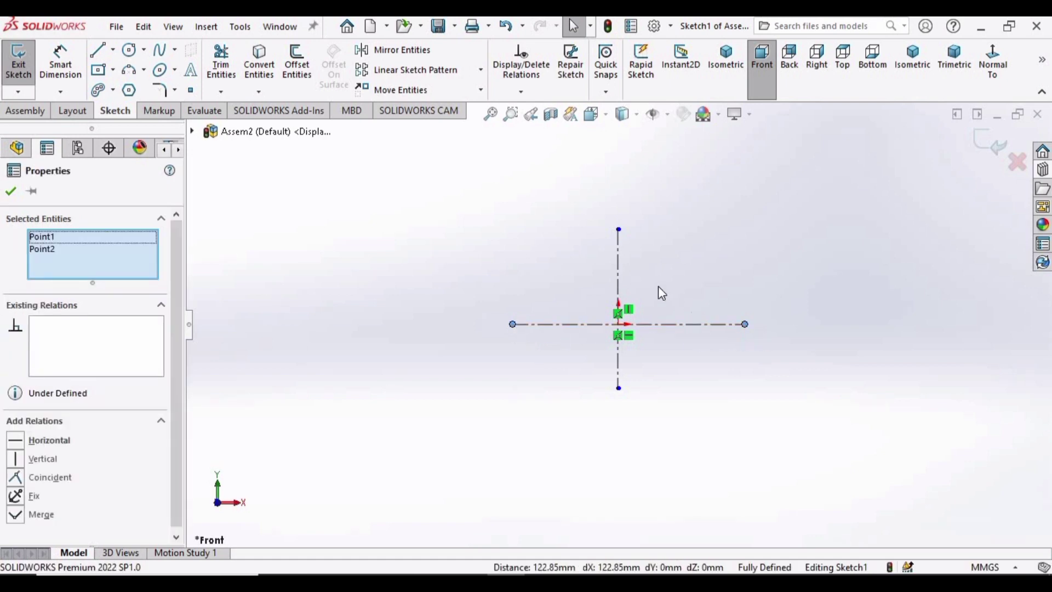
ctrl+click(619, 268)
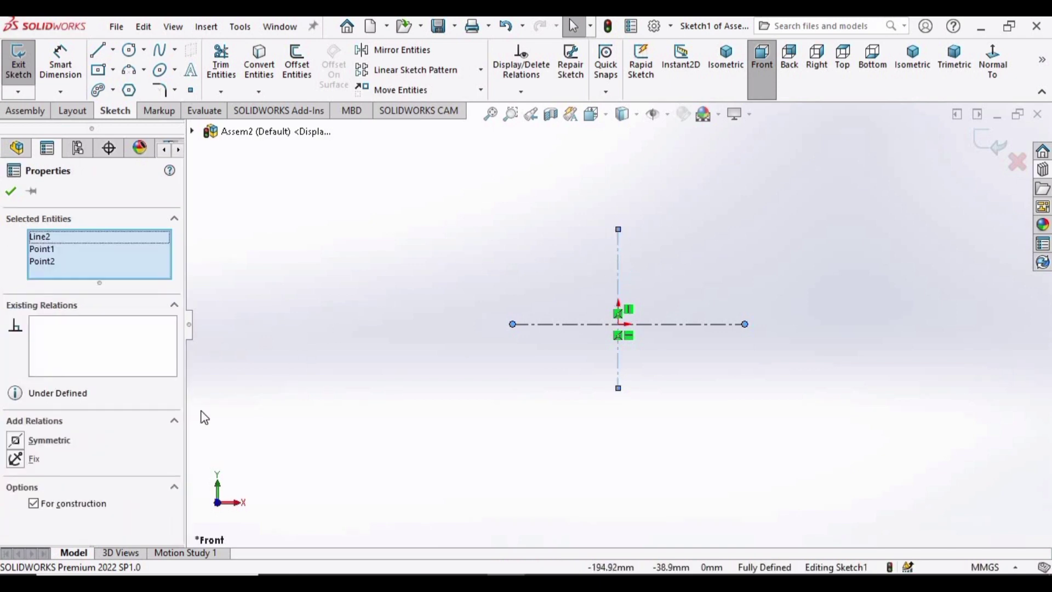
click(49, 441)
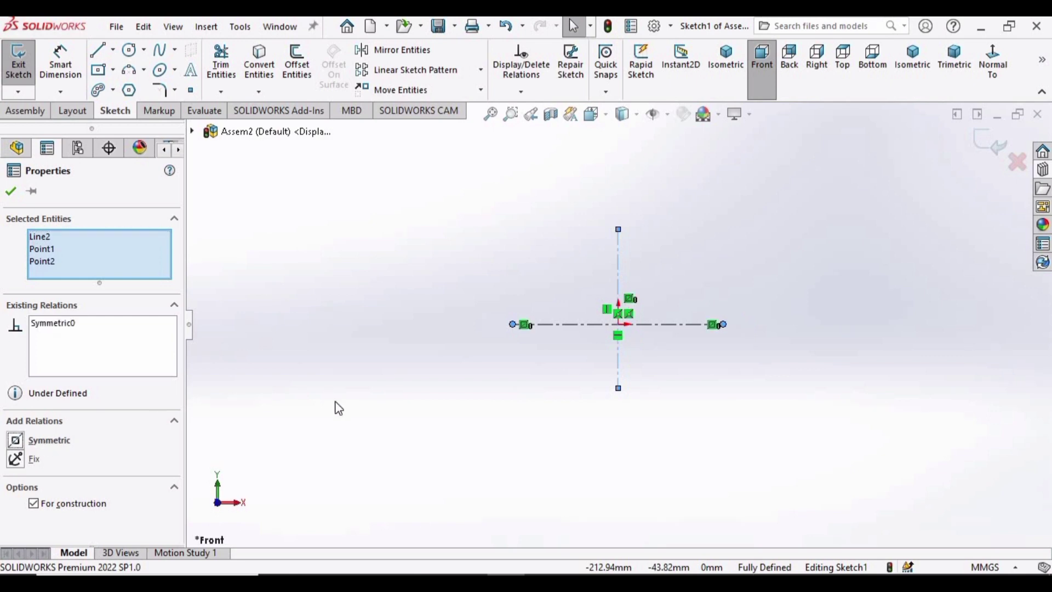
click(12, 191)
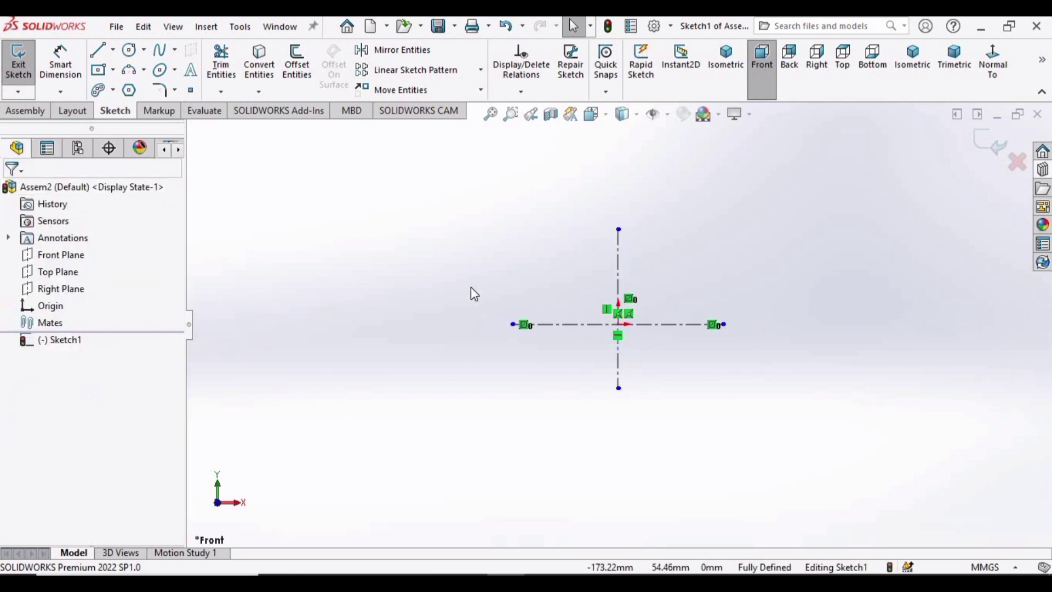
Dimension the origin to the centerline's right endpoint as 100 mm, placed just below the line
scroll(666, 324, down, 2)
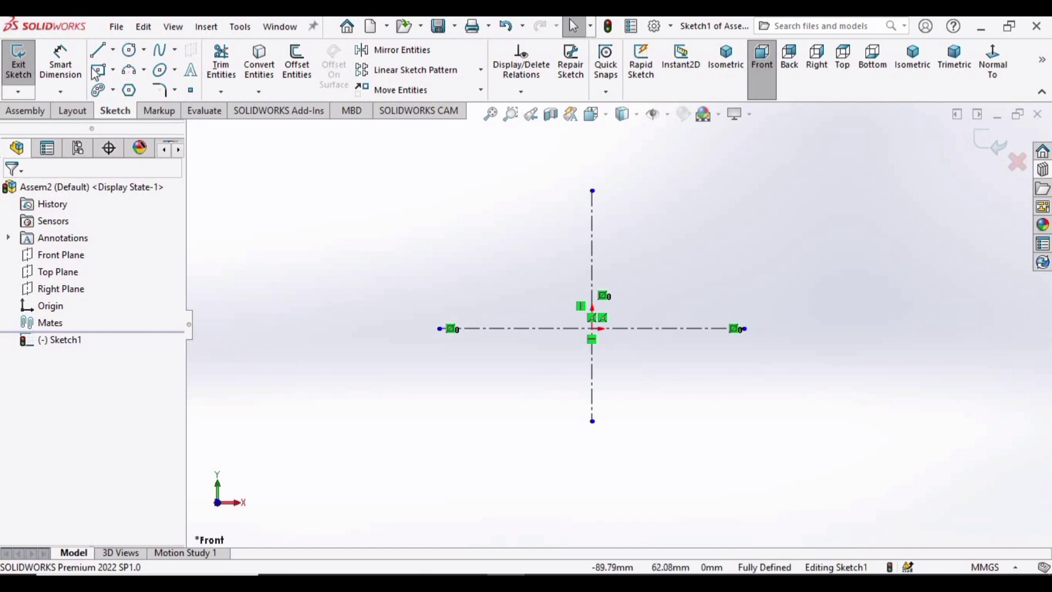
click(61, 60)
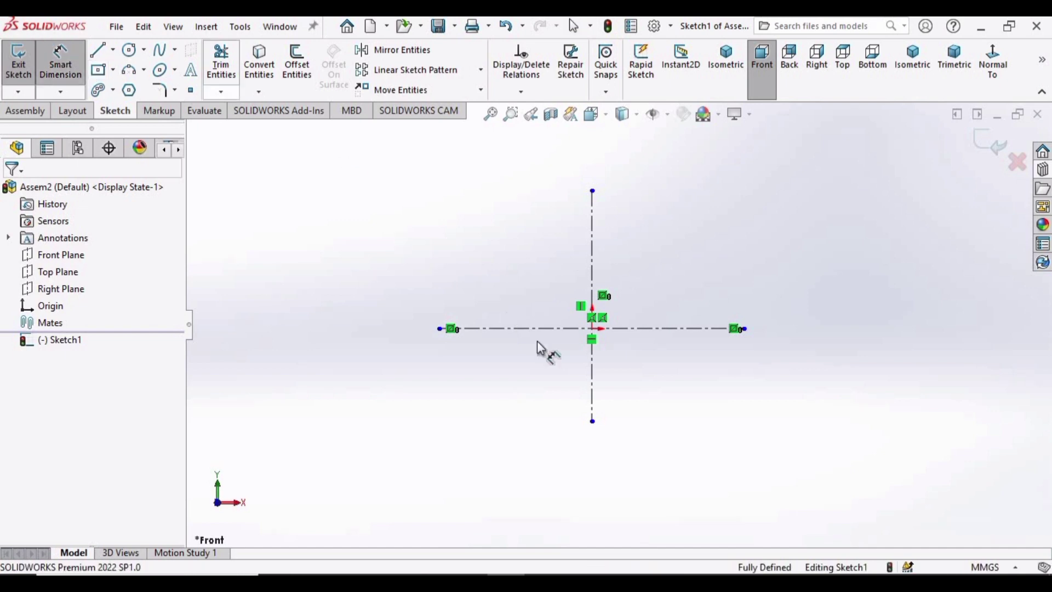
click(593, 331)
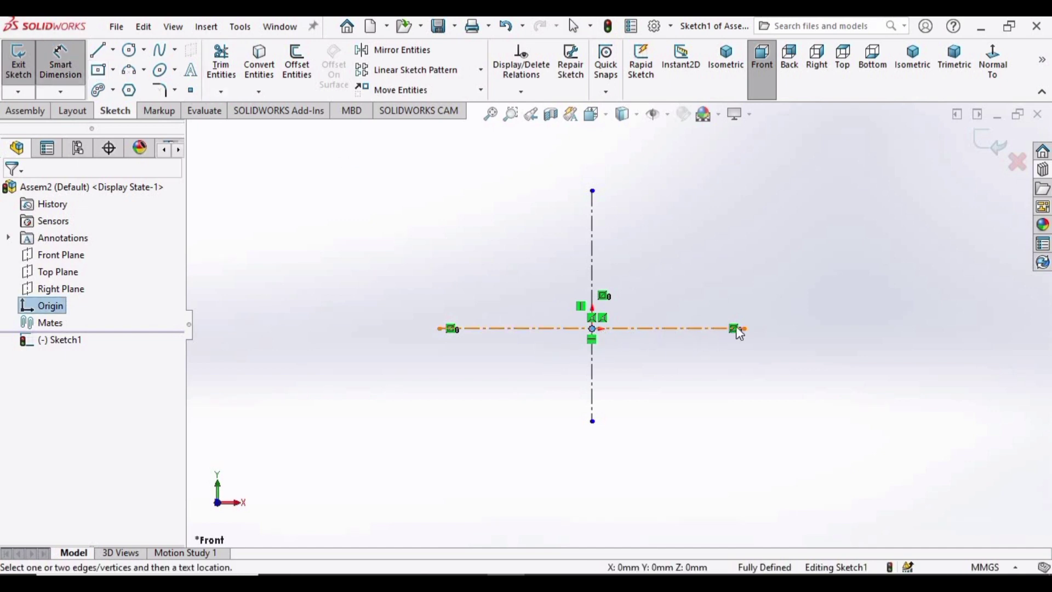
click(737, 328)
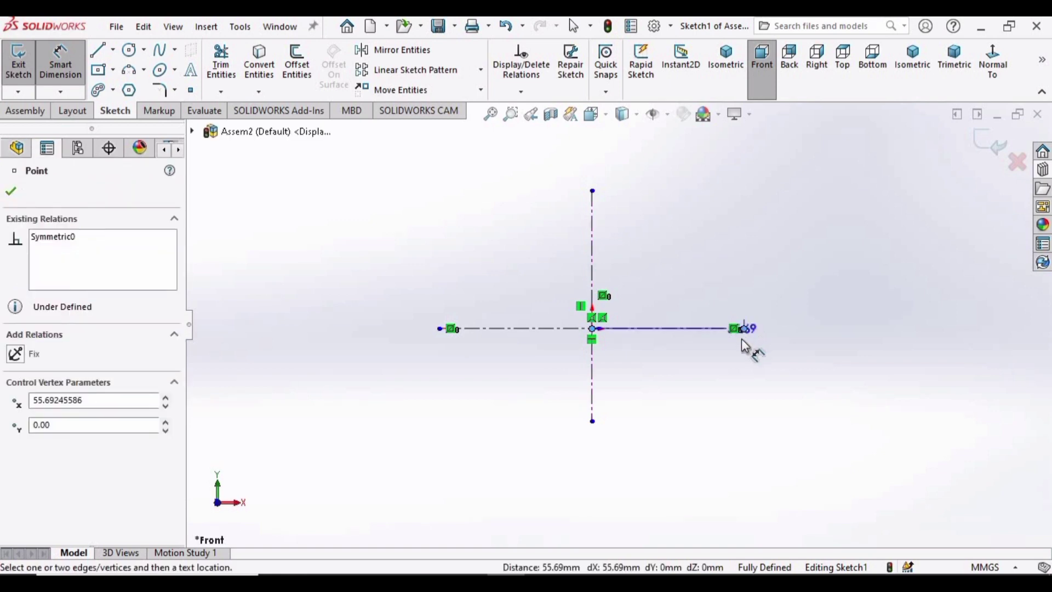
click(693, 387)
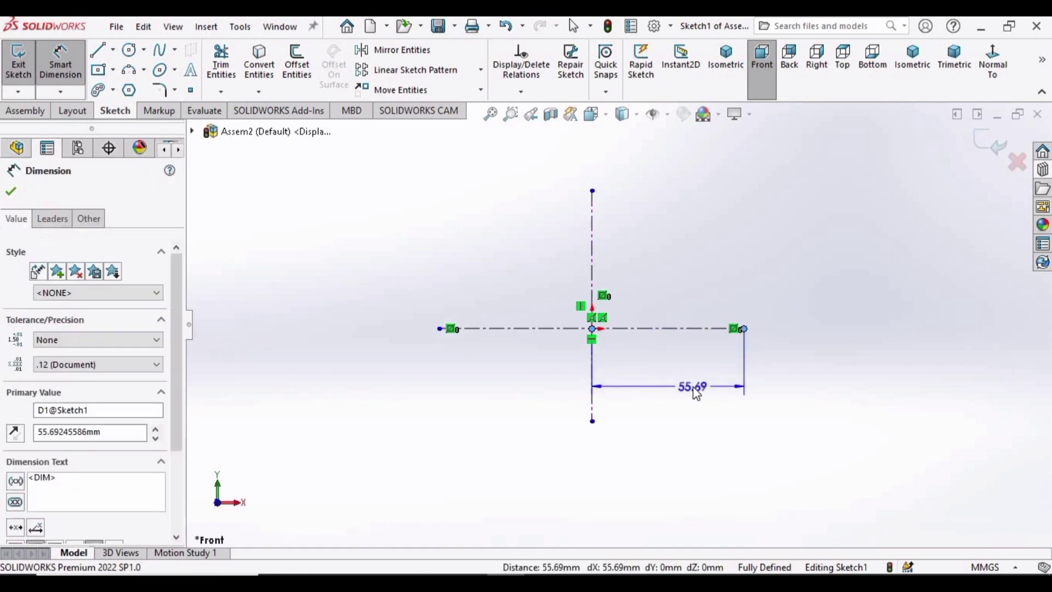
text(100)
key(Return)
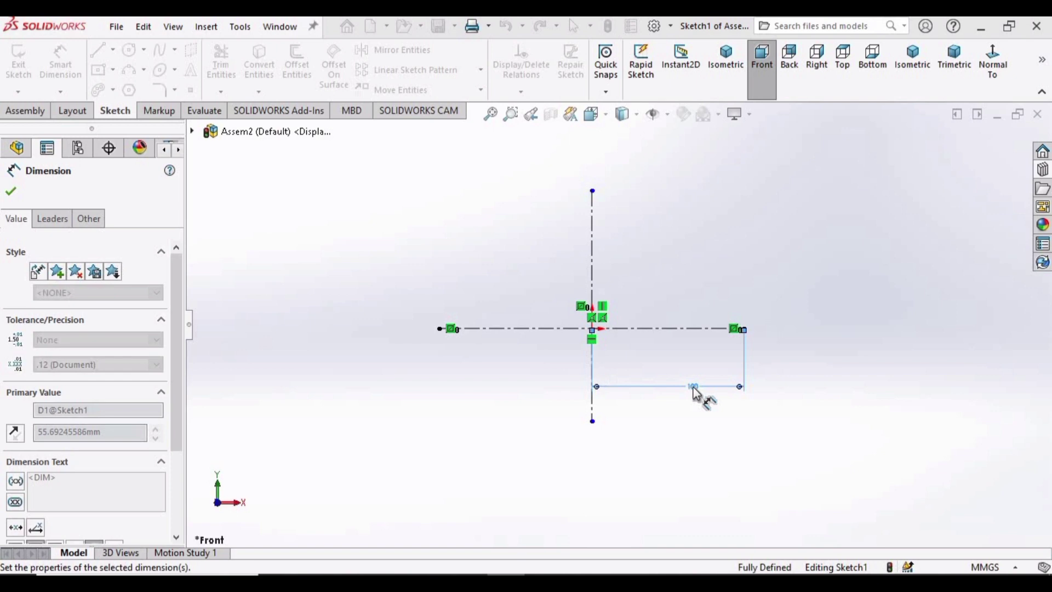
scroll(706, 389, down, 2)
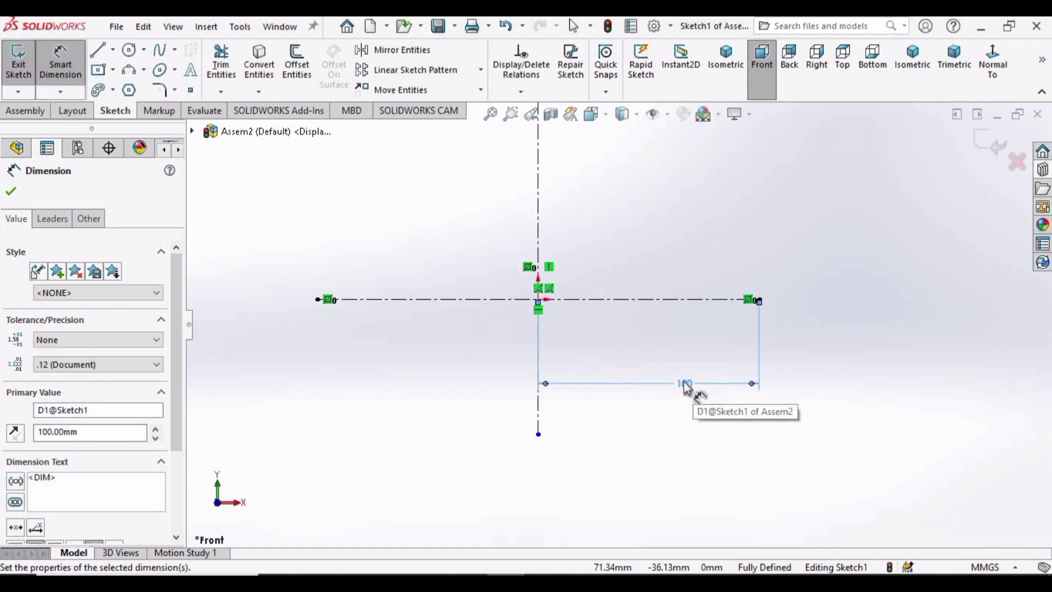
drag(688, 388, 649, 359)
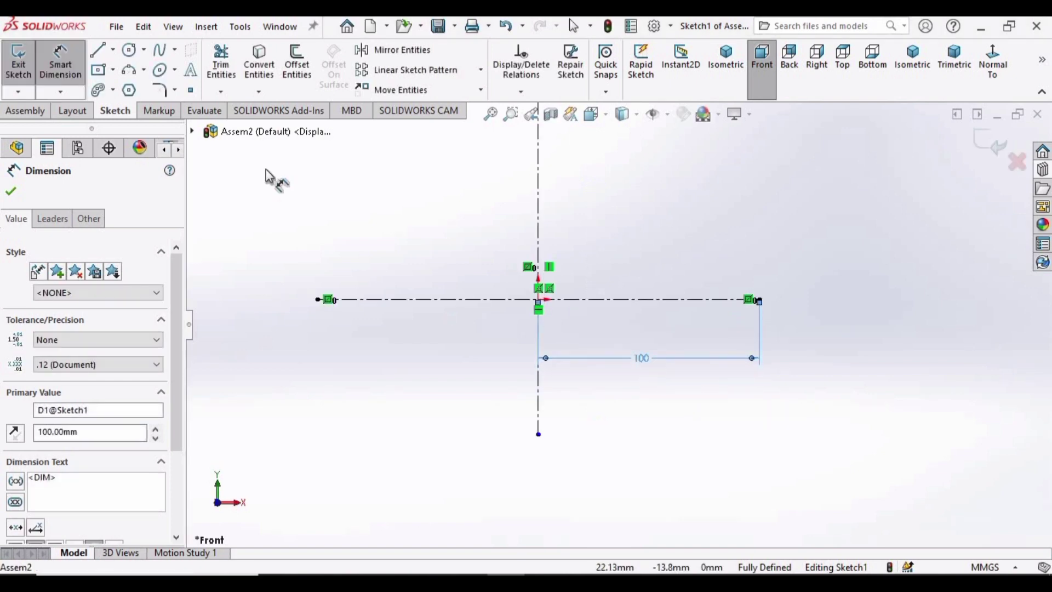
click(10, 193)
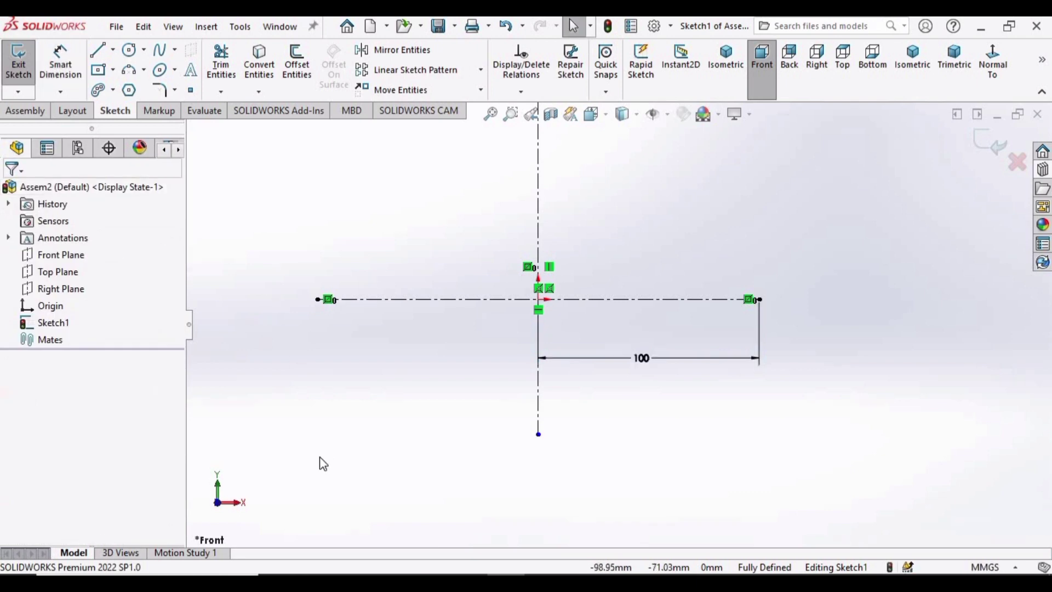
Draw two 100 mm-radius circles centred on the centerline's right and left ends, meeting at the origin
click(130, 51)
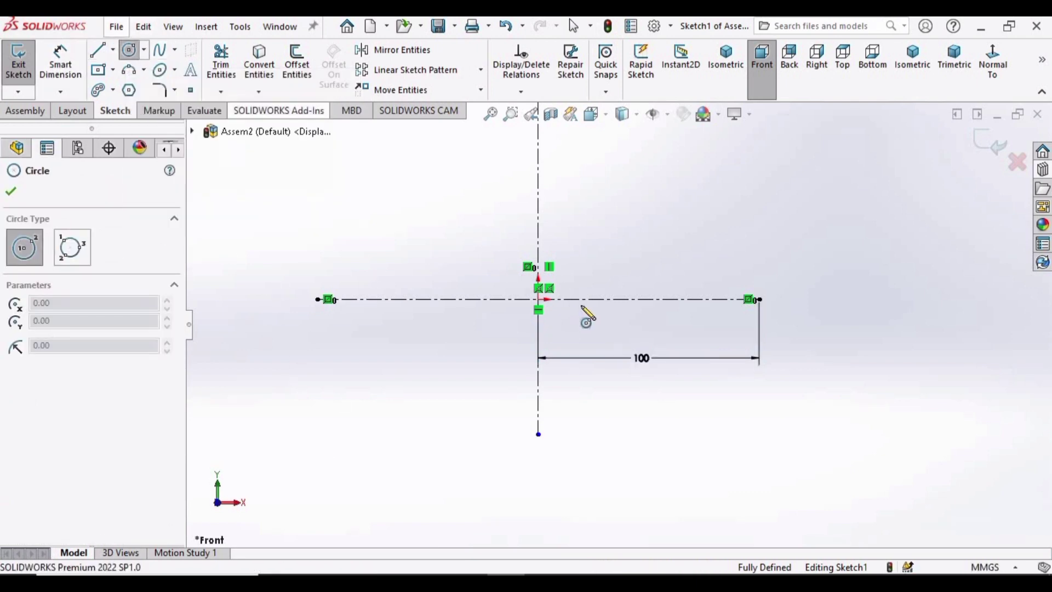
click(759, 299)
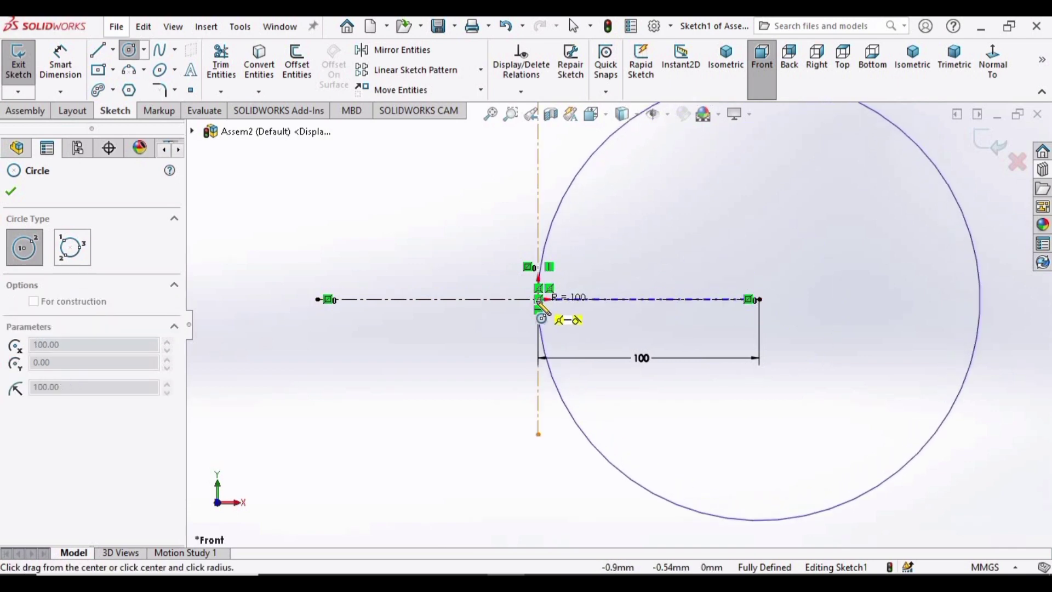
click(543, 309)
key(Escape)
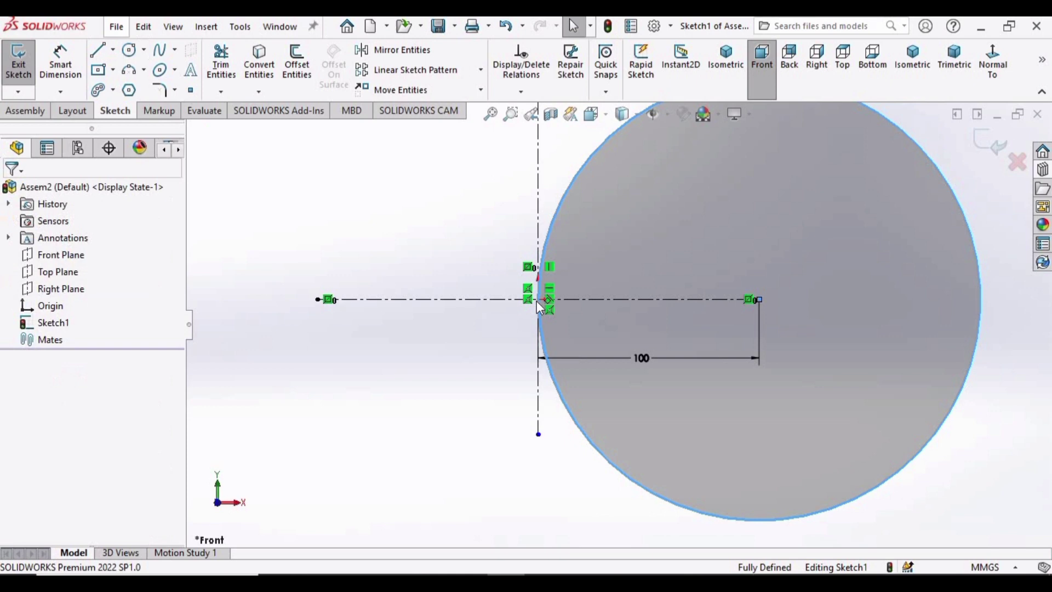
click(130, 52)
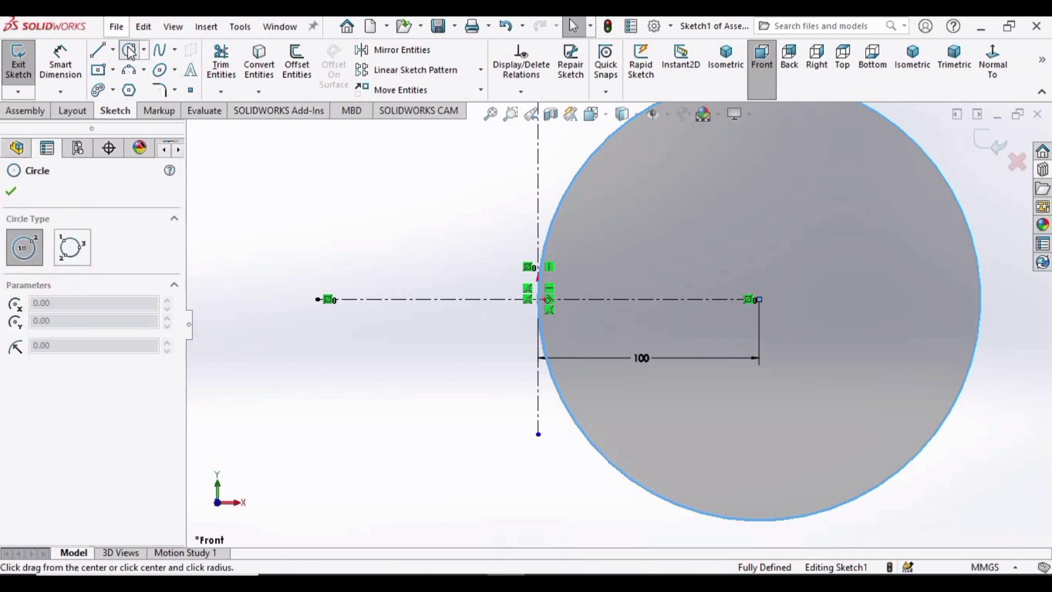
click(318, 299)
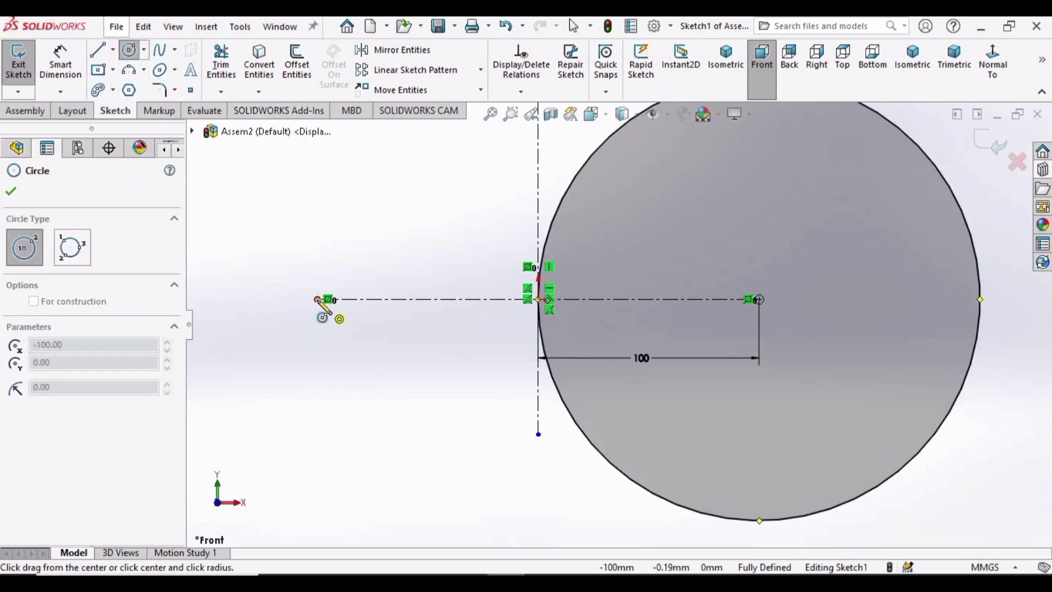
click(543, 301)
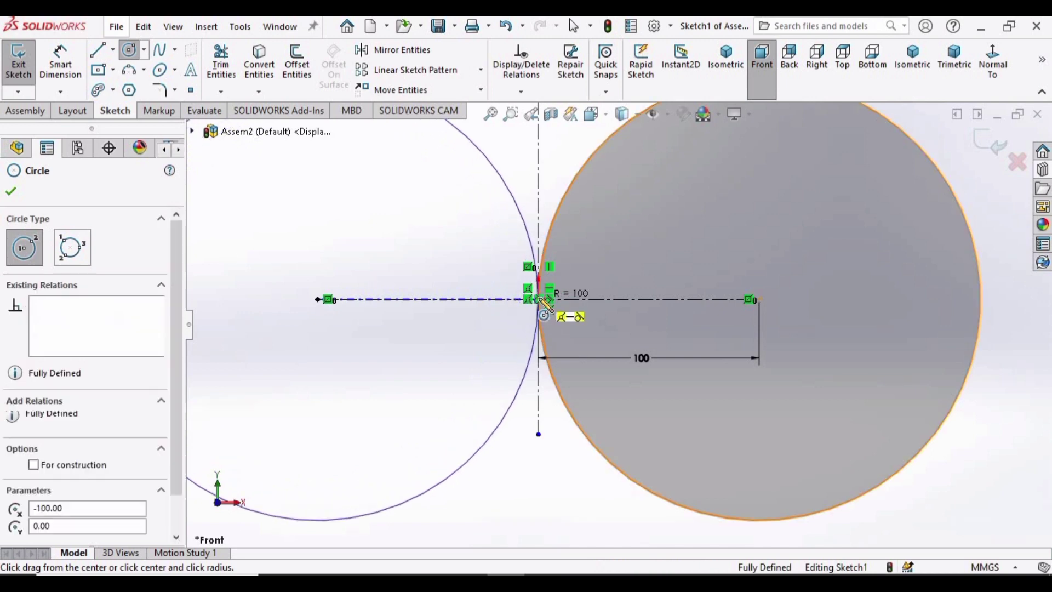
key(Escape)
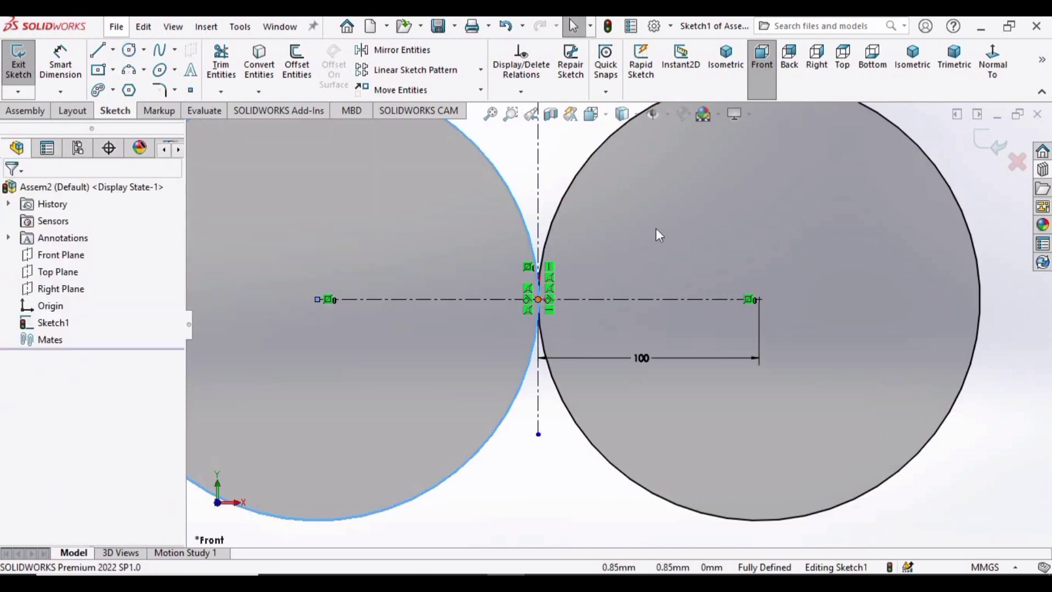
key(f)
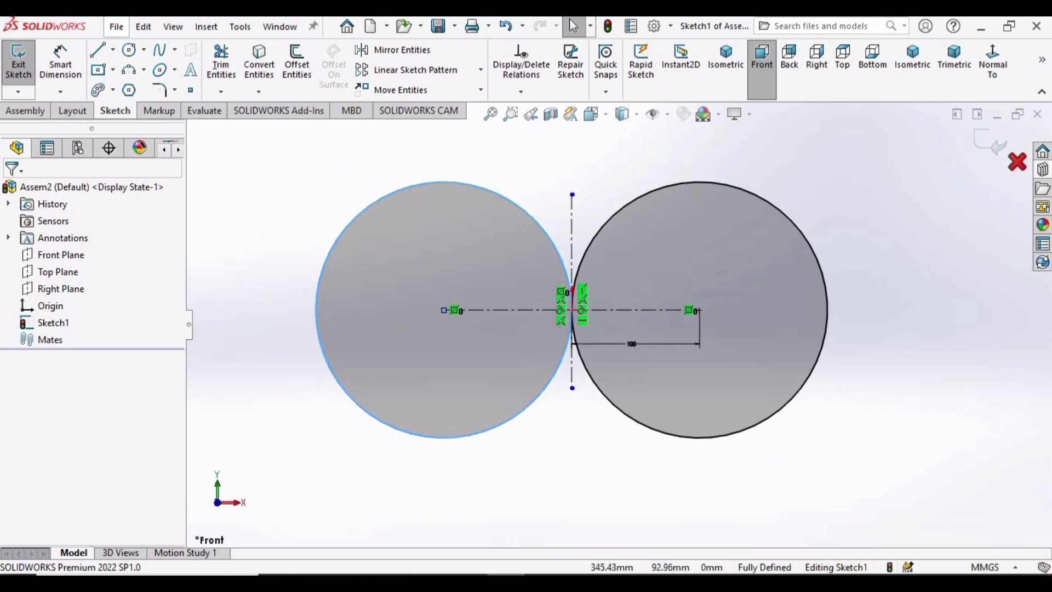
Open the Design Library and collapse Toolbox to its top level
click(1044, 171)
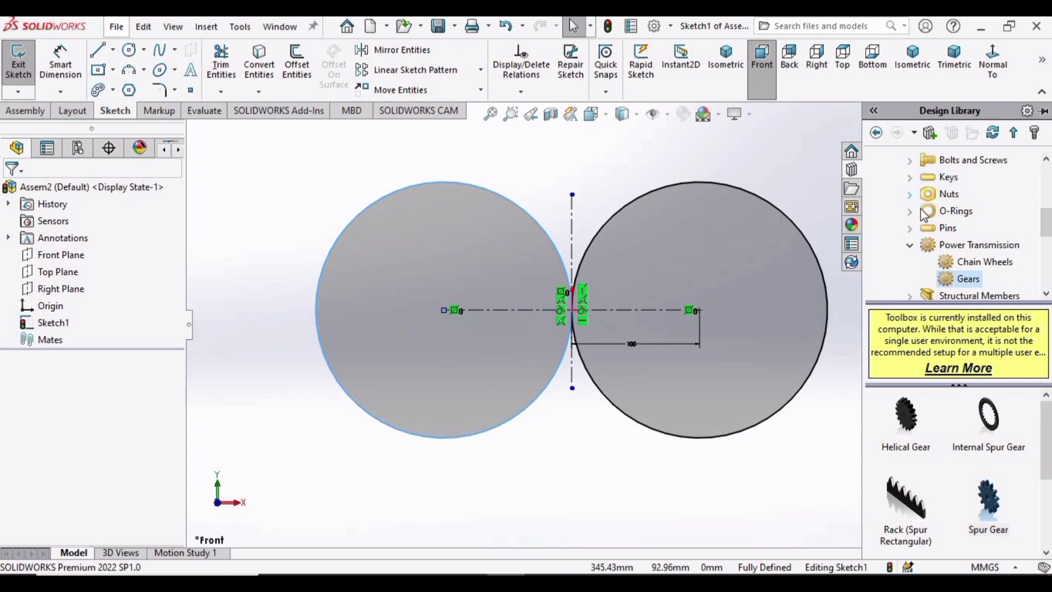
scroll(925, 214, up, 10)
click(874, 162)
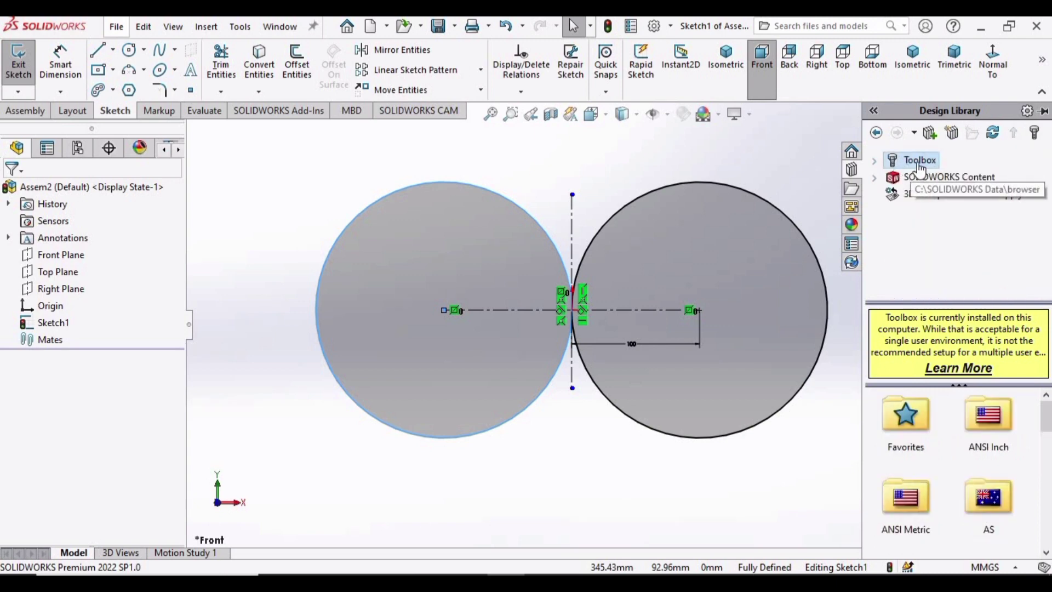
Confirm the Toolbox Library and Toolbox Utilities add-ins are enabled in Add-Ins
click(671, 28)
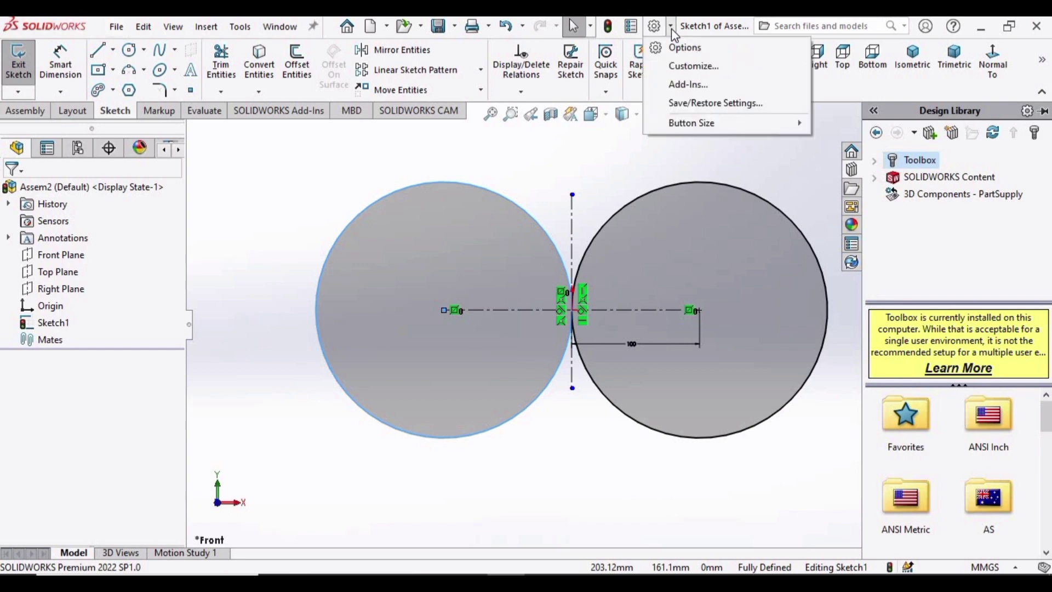
click(715, 83)
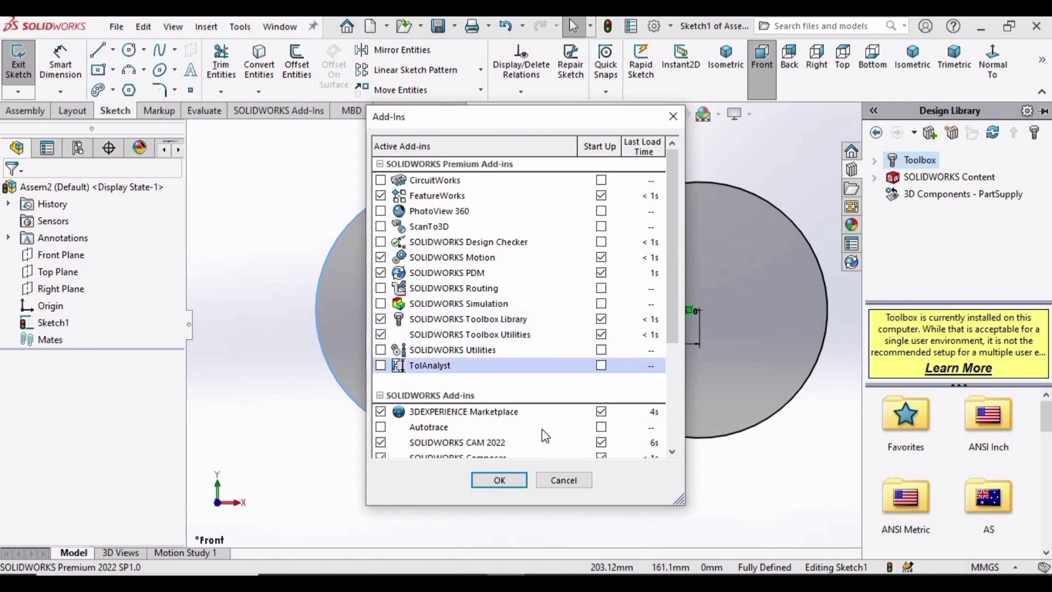
click(499, 480)
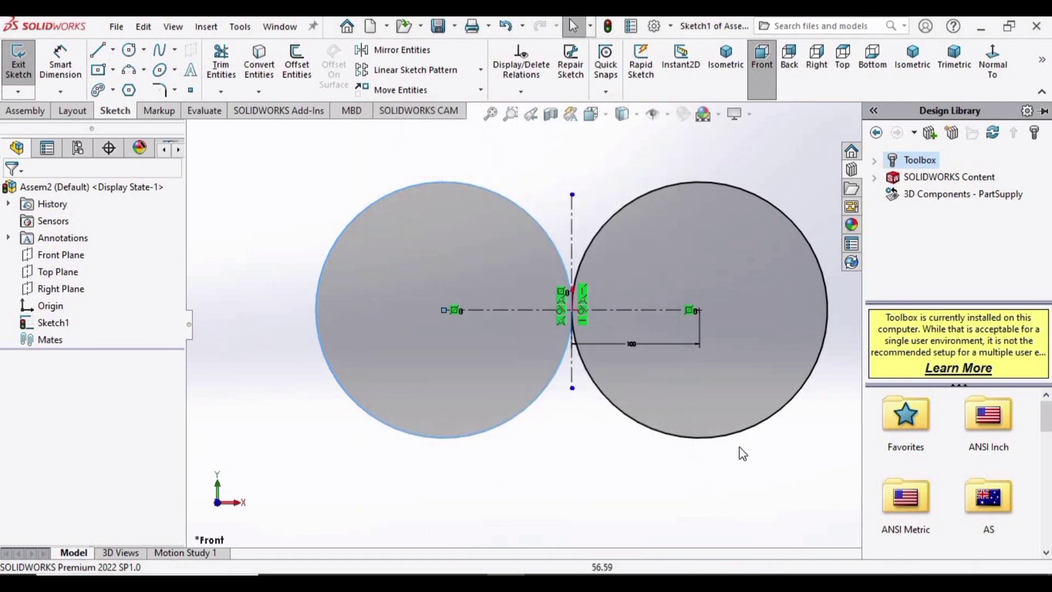
Browse Toolbox > ISO > Power Transmission > Gears and drag a Spur Gear into the assembly
click(875, 163)
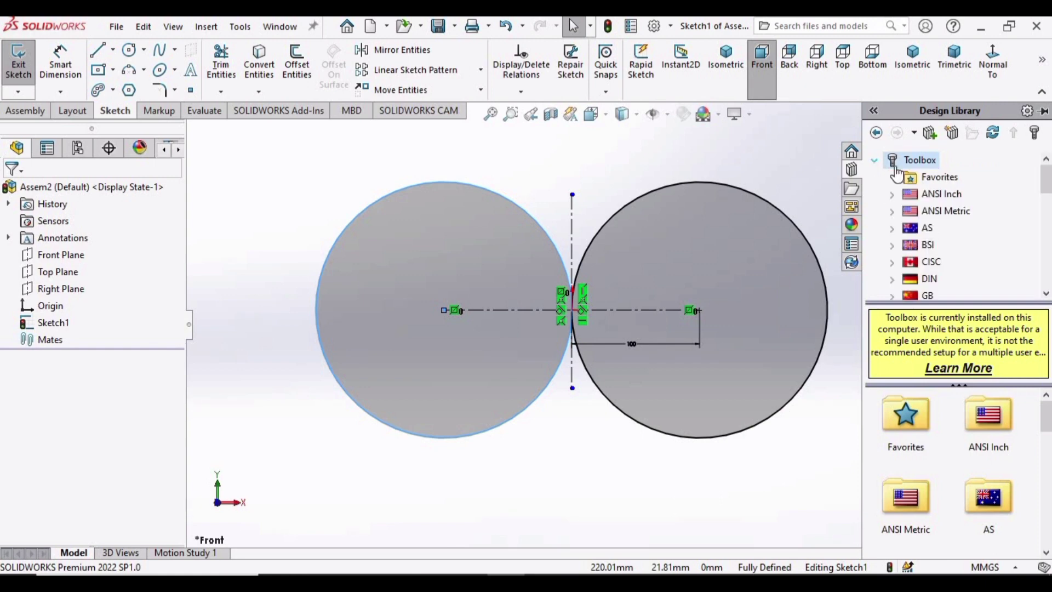
click(1046, 295)
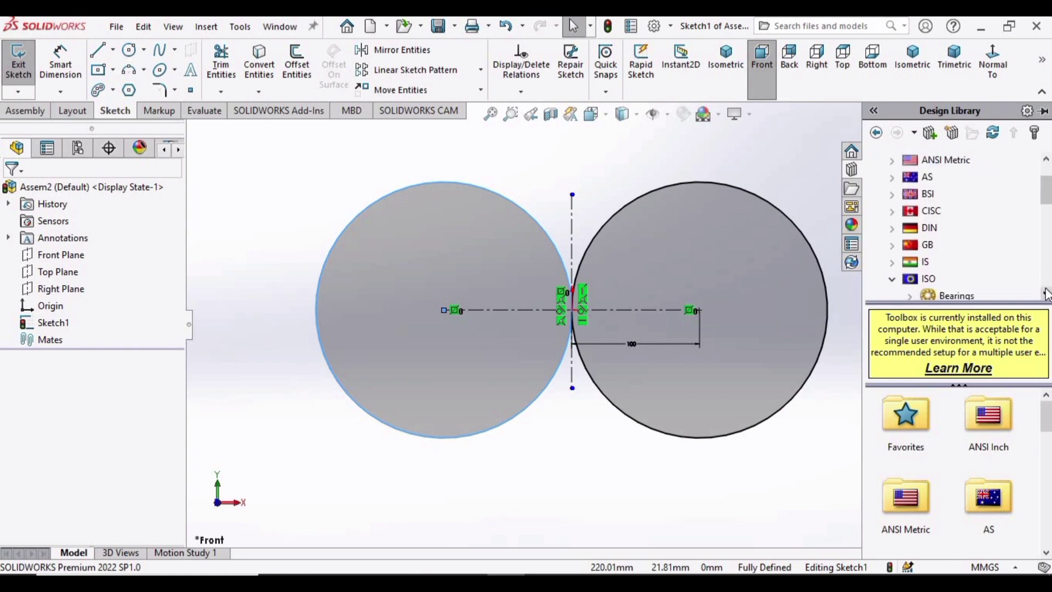
click(1046, 295)
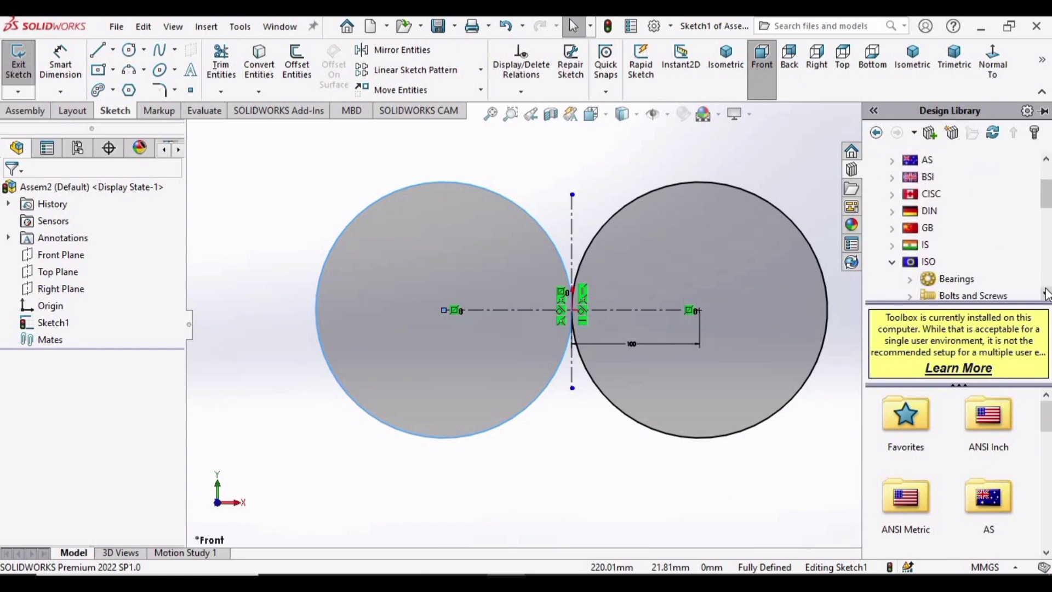
click(929, 263)
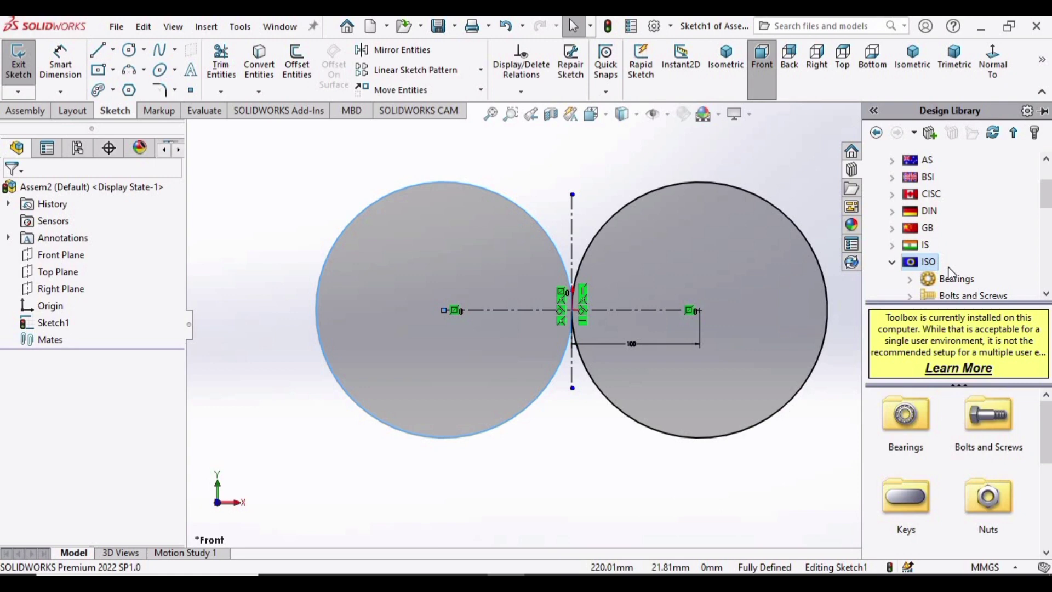
drag(1047, 418, 1047, 463)
scroll(894, 463, down, 3)
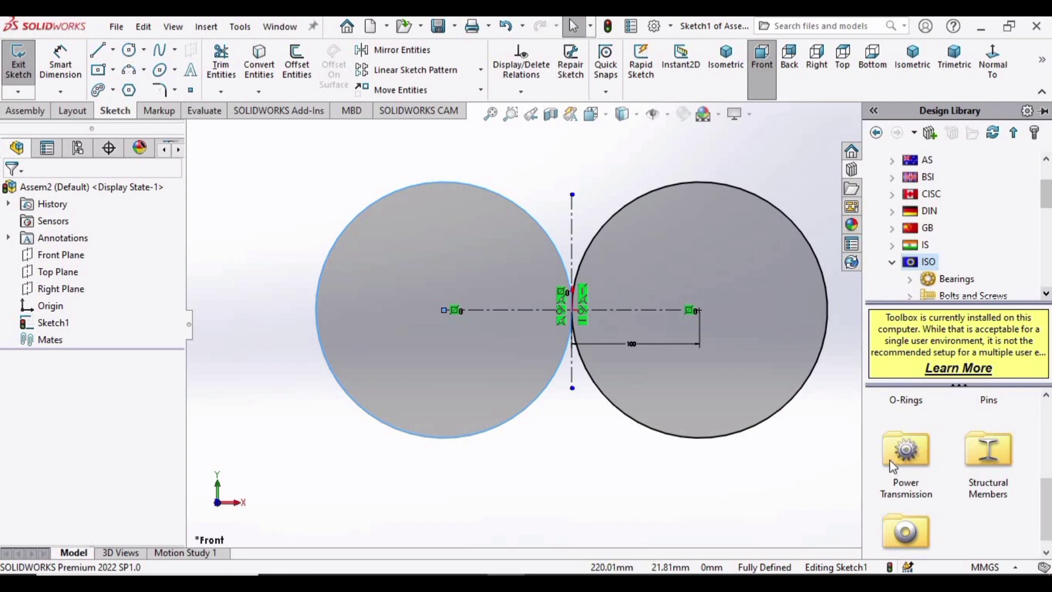
double_click(908, 451)
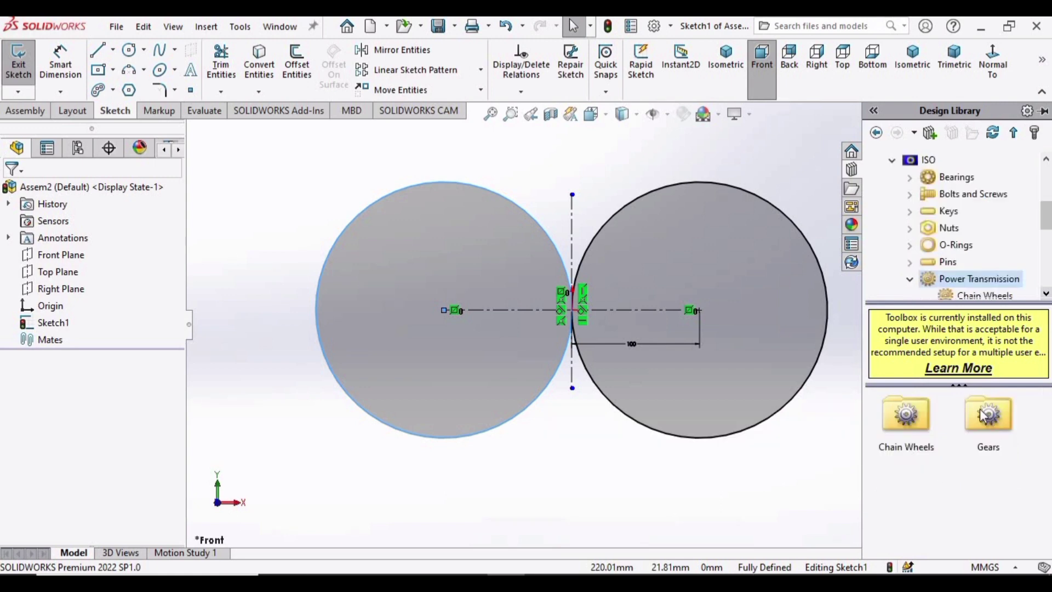
double_click(994, 421)
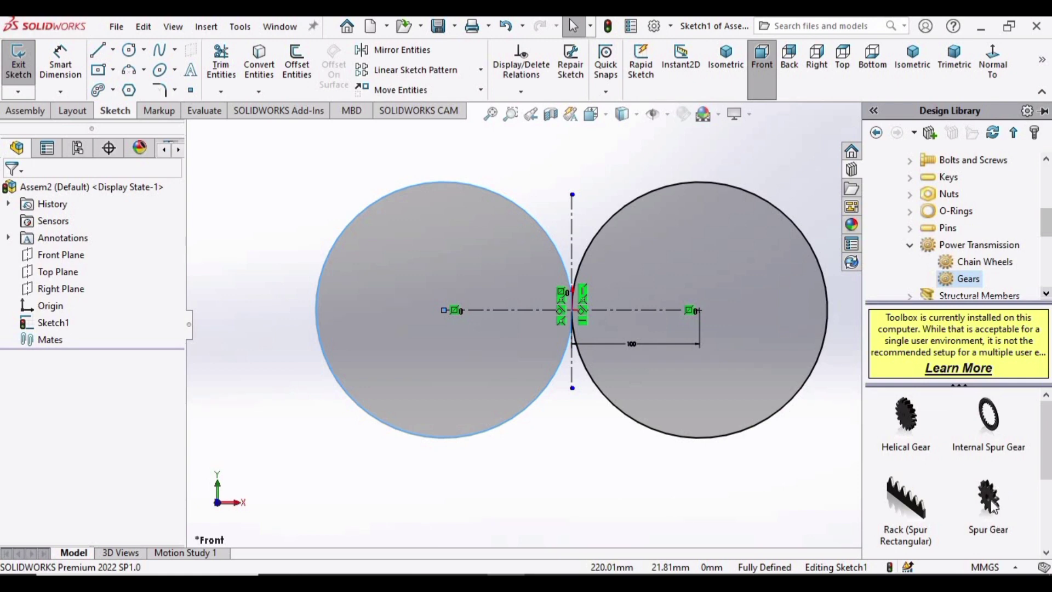
drag(994, 505, 535, 417)
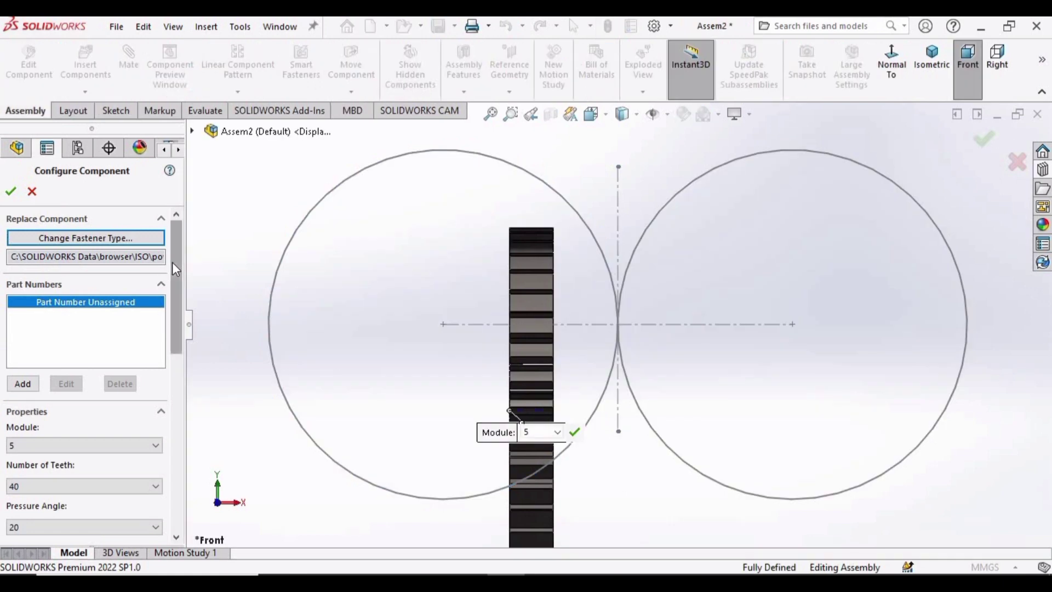
Set the spur gear to module 5, 40 teeth and a 20° pressure angle
drag(172, 261, 164, 313)
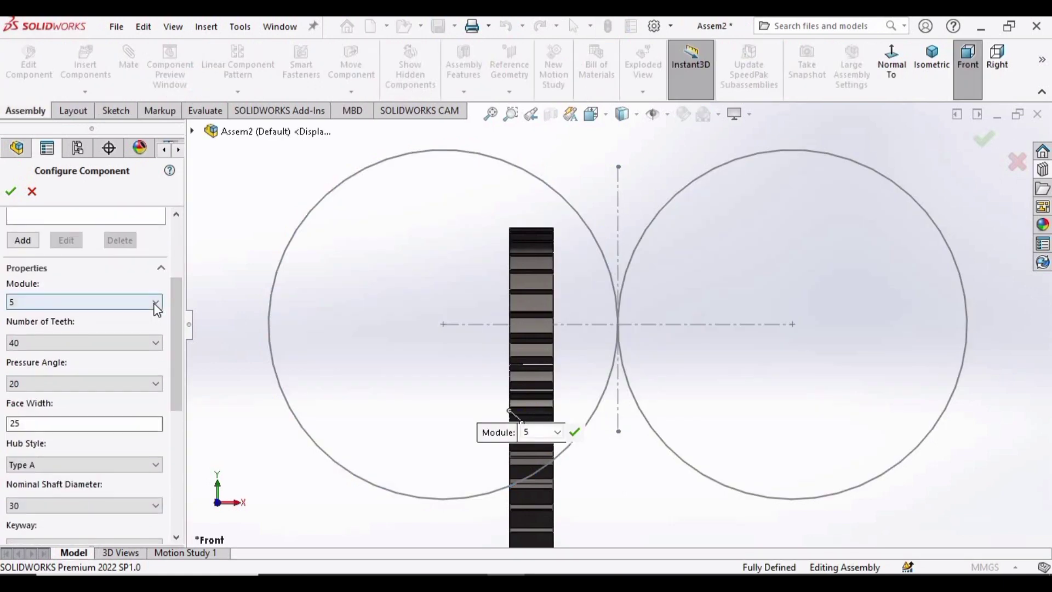
click(156, 302)
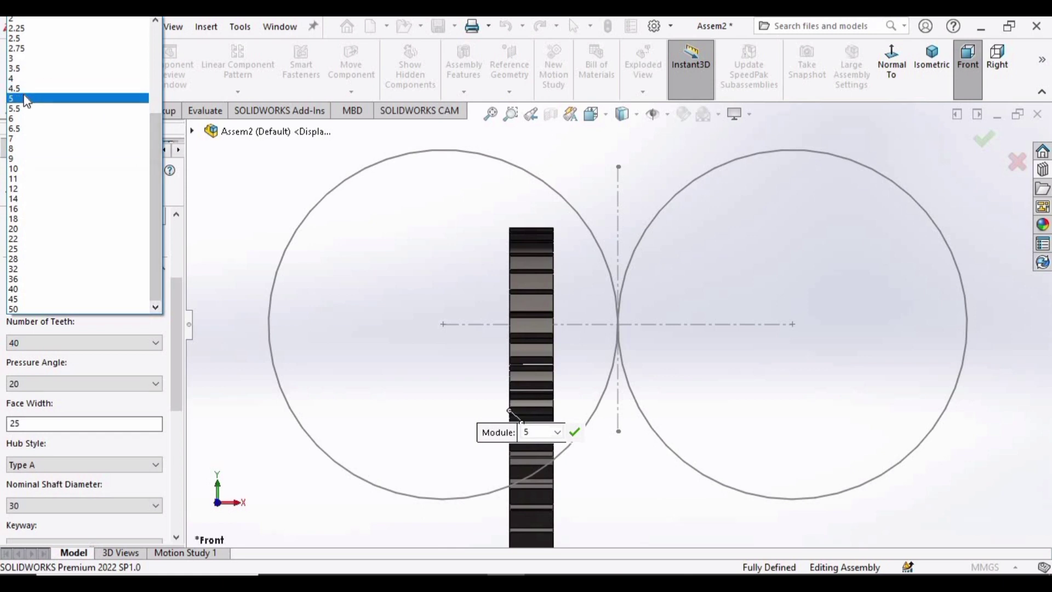
click(25, 99)
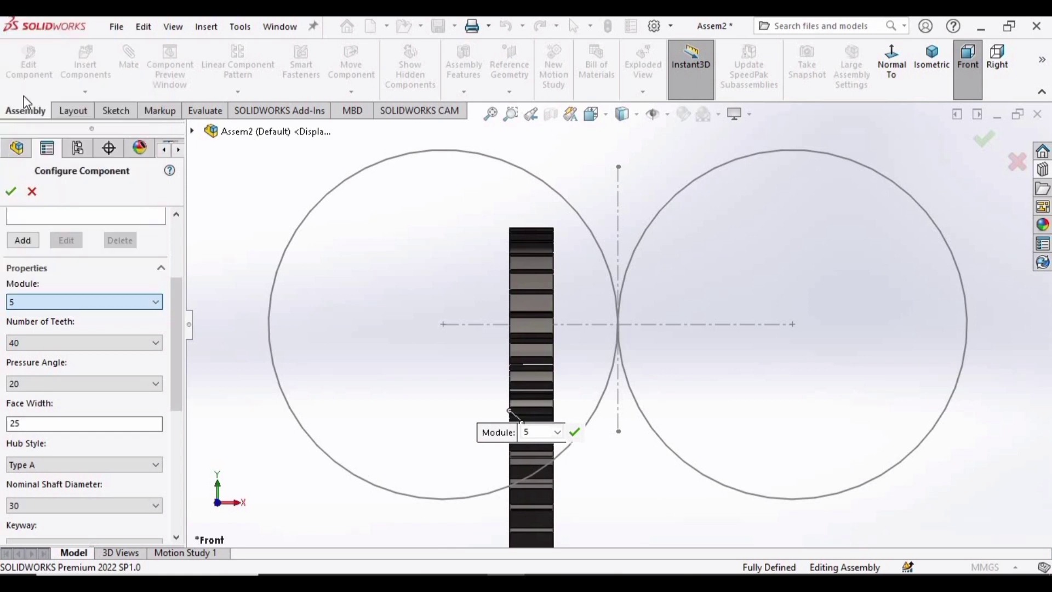
click(156, 343)
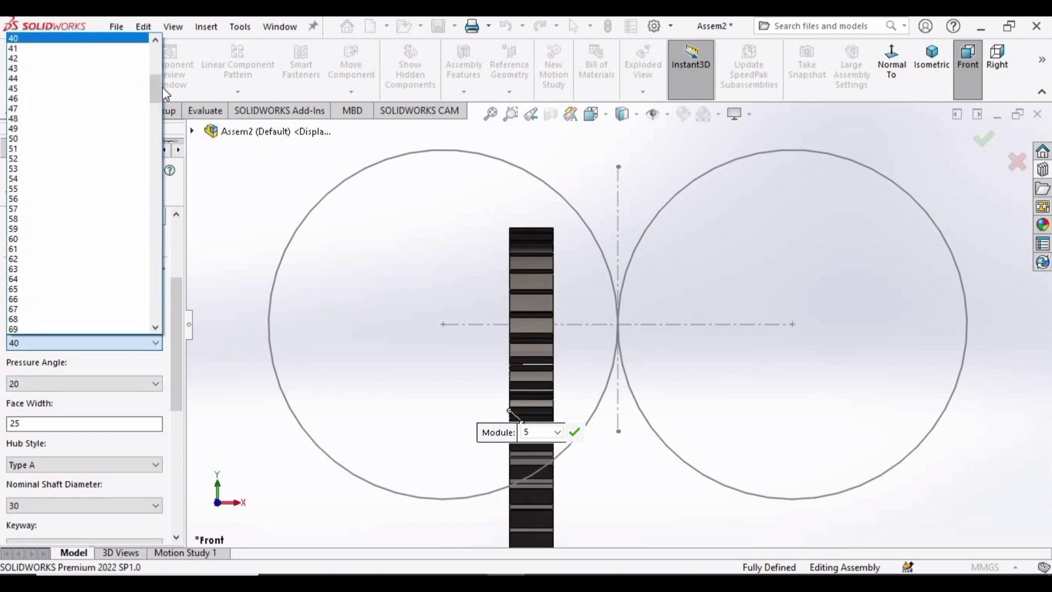
mouse_move(156, 91)
mouse_down()
mouse_move(155, 66)
mouse_move(155, 77)
mouse_up()
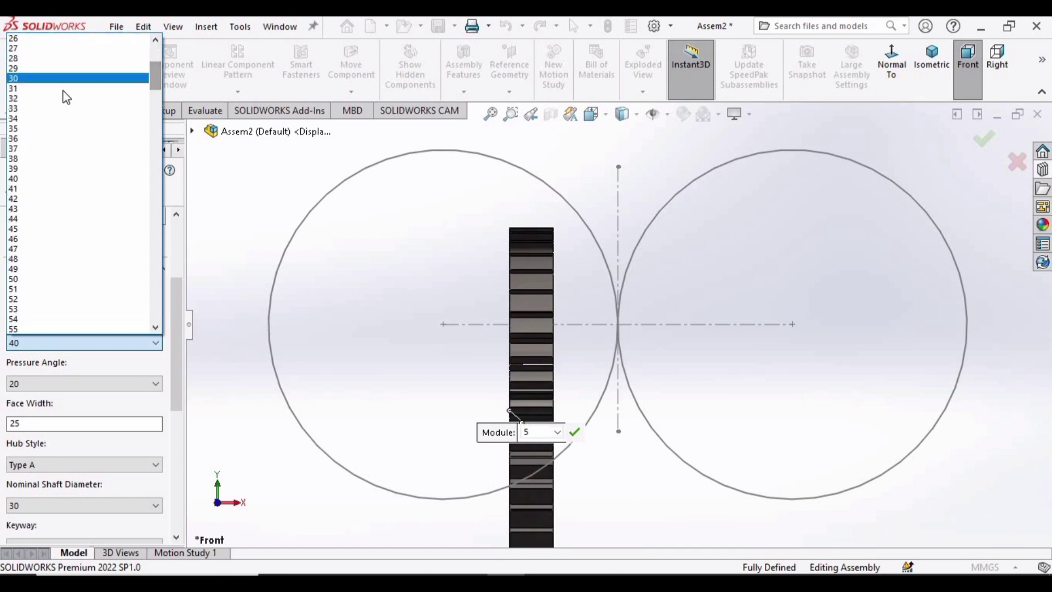
click(24, 180)
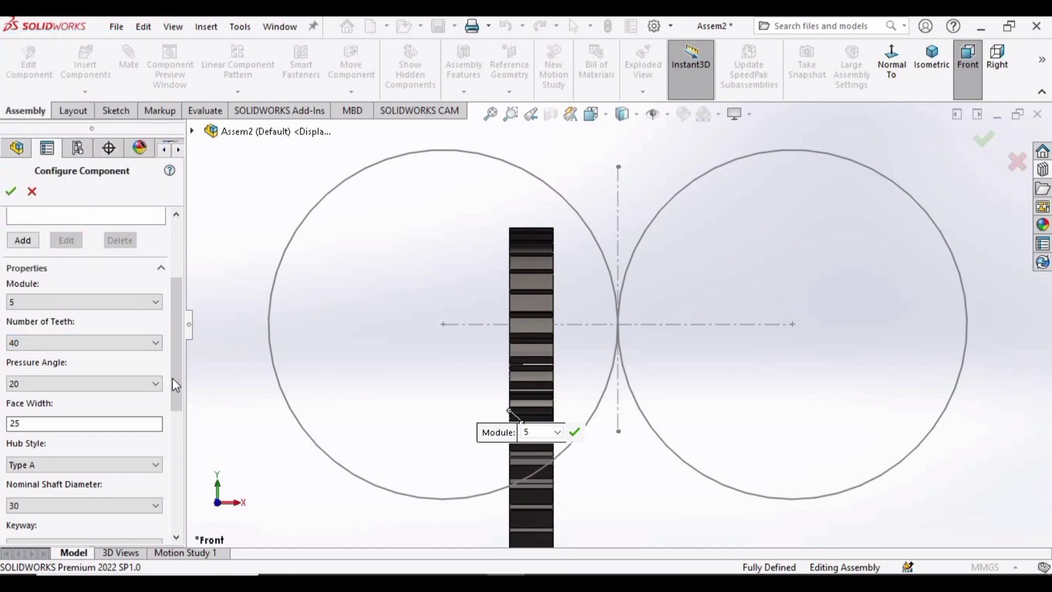
drag(172, 370, 177, 414)
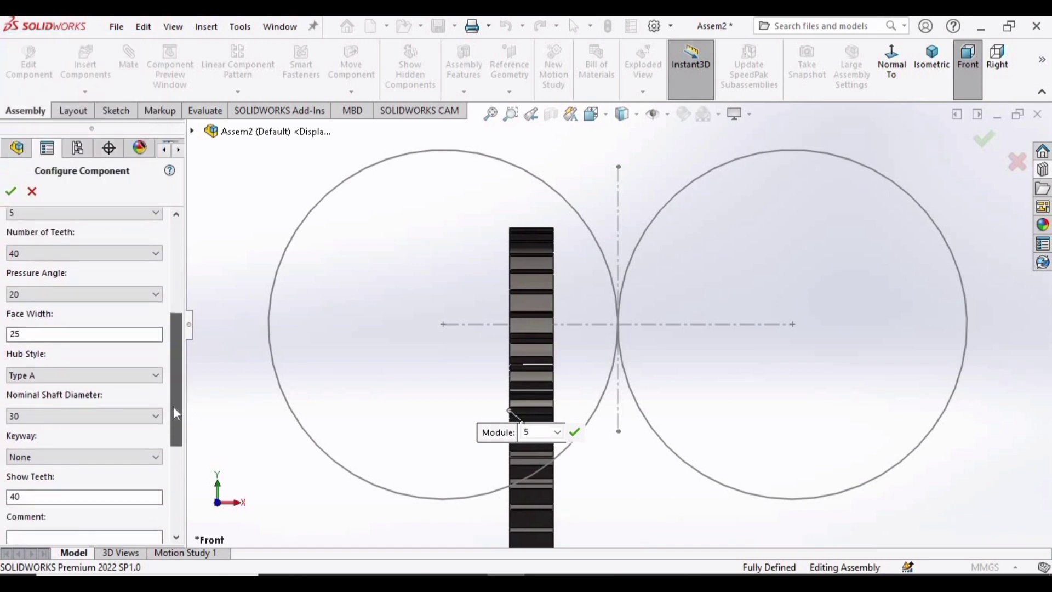
click(153, 294)
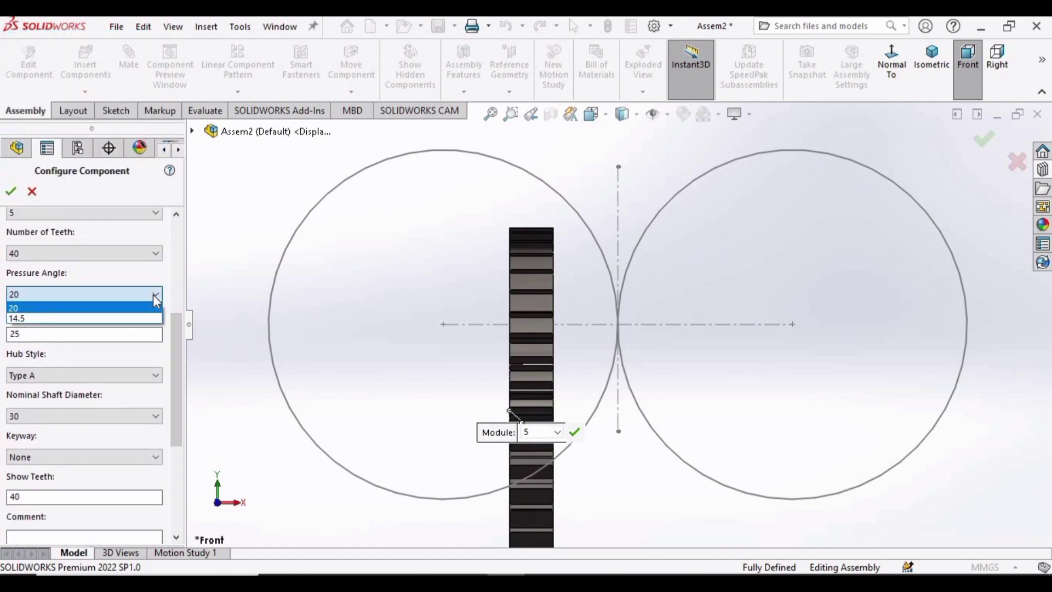
click(101, 310)
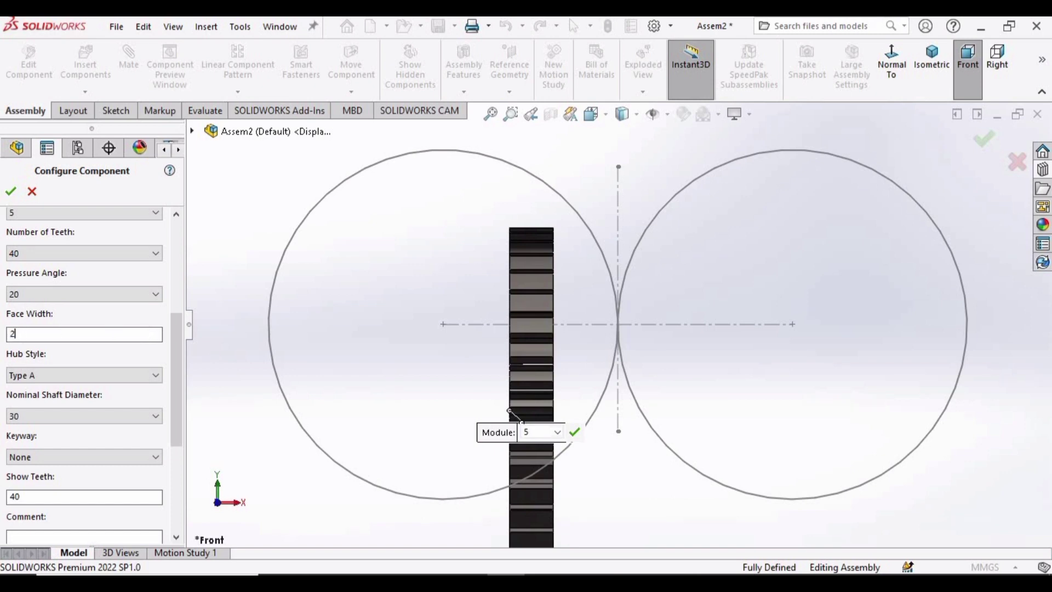
With 25 mm face width, choose a Type A hub and 30 mm shaft, then accept the gear
click(147, 375)
click(25, 391)
click(156, 416)
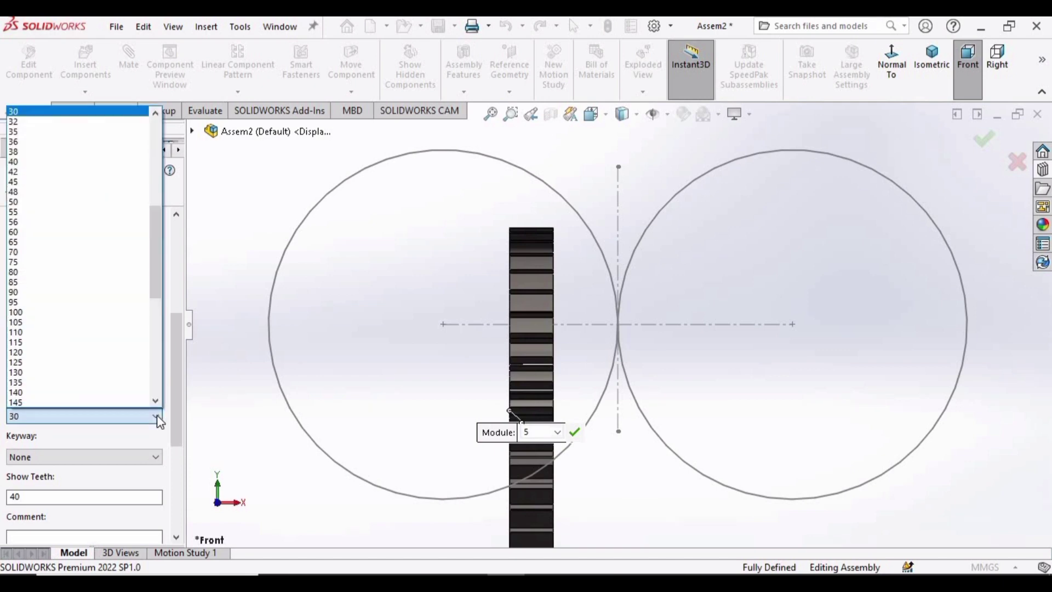
drag(159, 264, 166, 211)
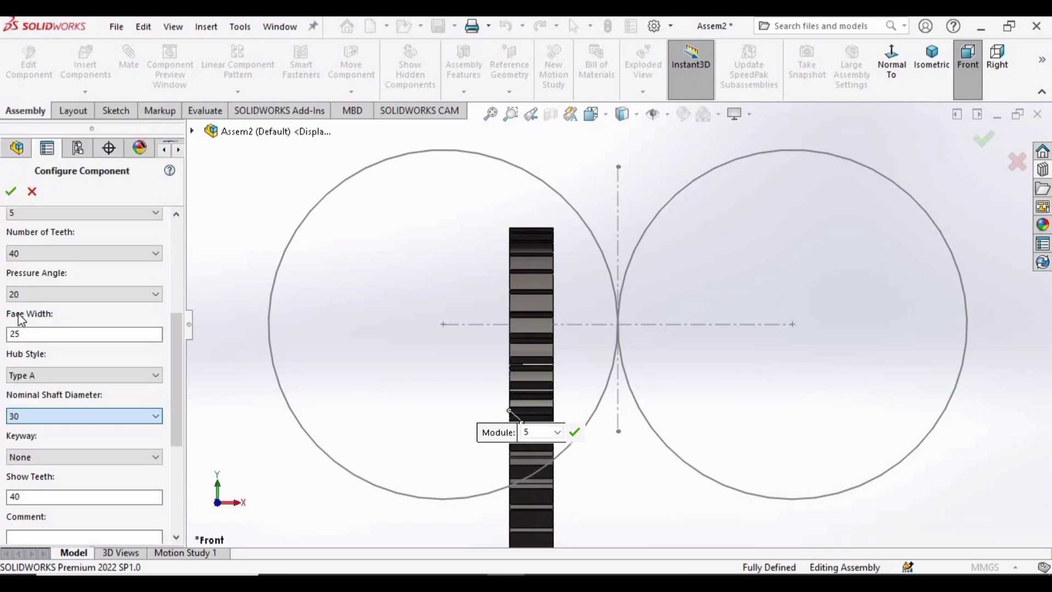
click(14, 194)
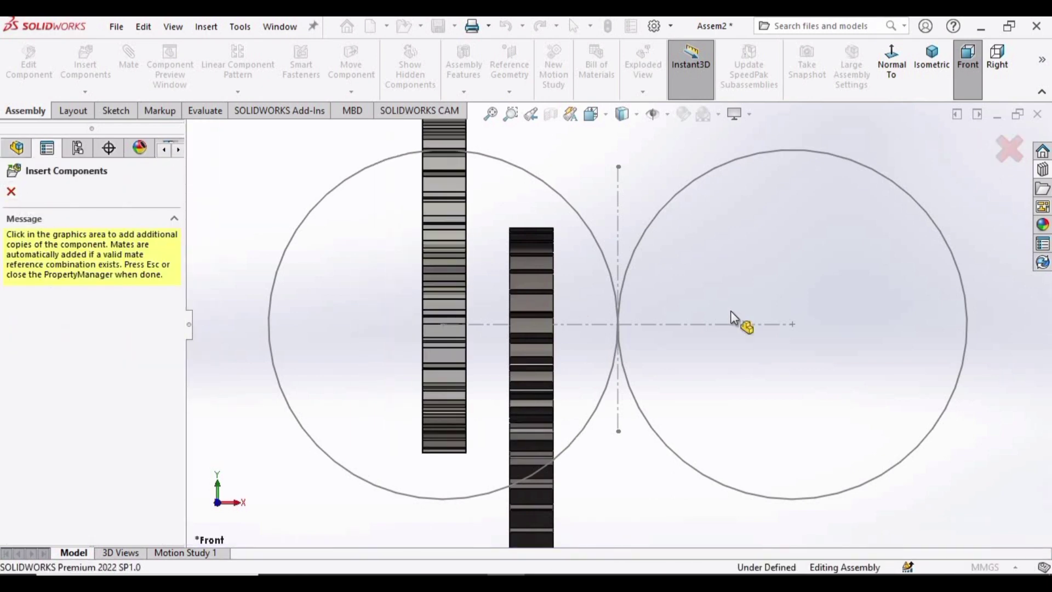
Place a second gear copy on the right circle's centre and close Insert Components
click(862, 366)
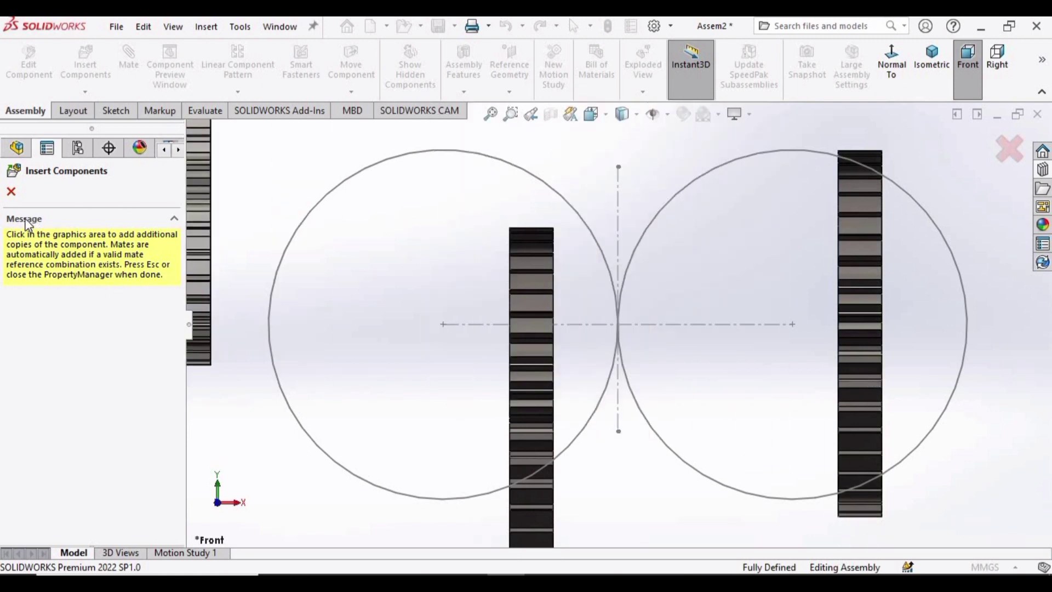
click(11, 190)
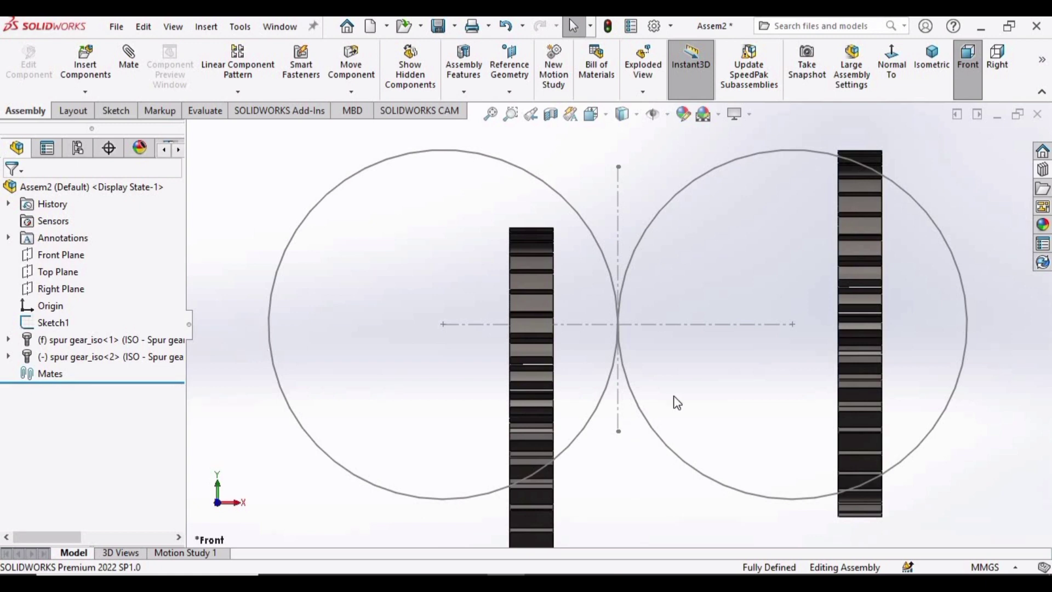
Apply the Plain White scene and orbit the view to see both gears
scroll(671, 397, up, 3)
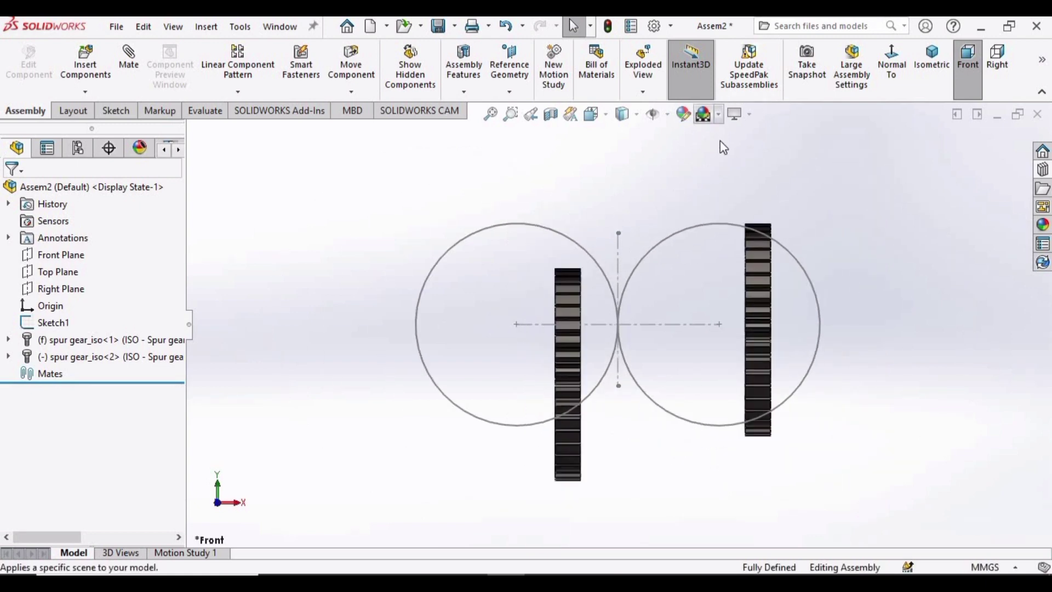
click(717, 115)
click(737, 153)
scroll(622, 369, up, 2)
scroll(623, 369, down, 2)
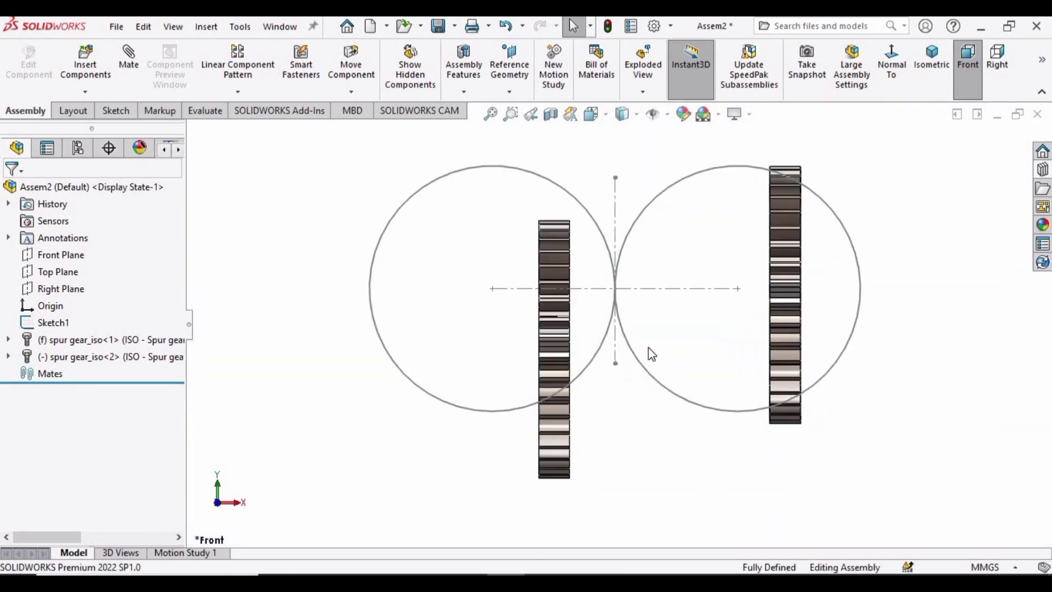
middle_drag(649, 352, 625, 362)
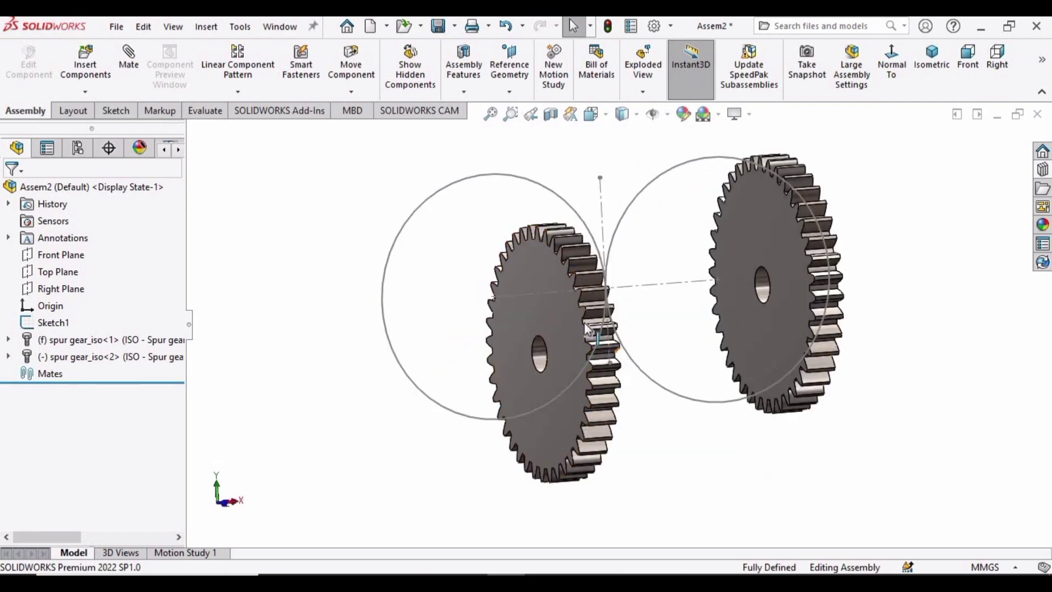
scroll(620, 449, down, 3)
Set the left gear to Float so both gears are free, then start the Mate command
click(621, 442)
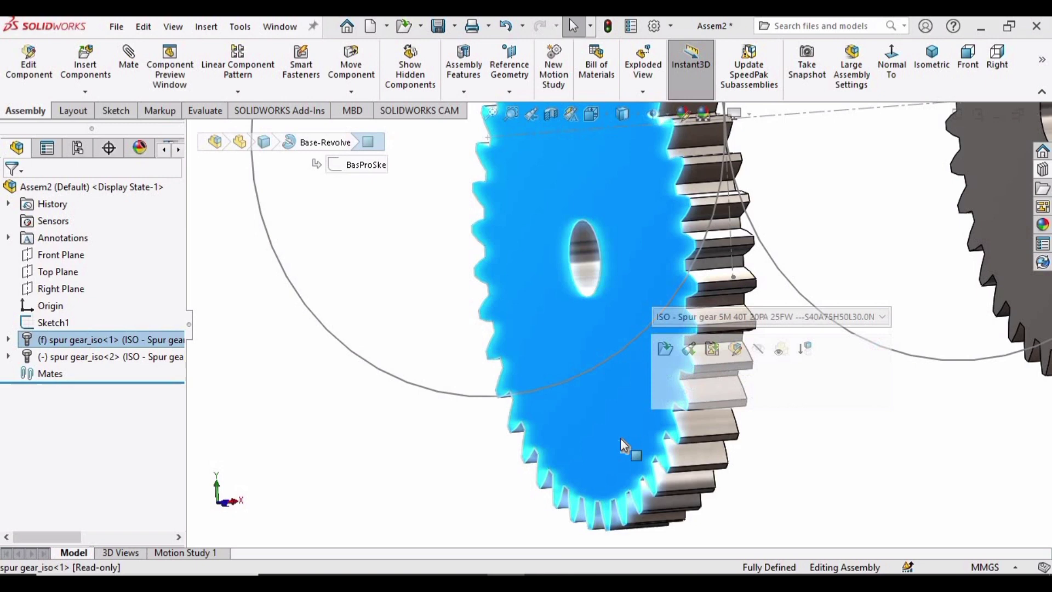
right_click(622, 441)
click(669, 325)
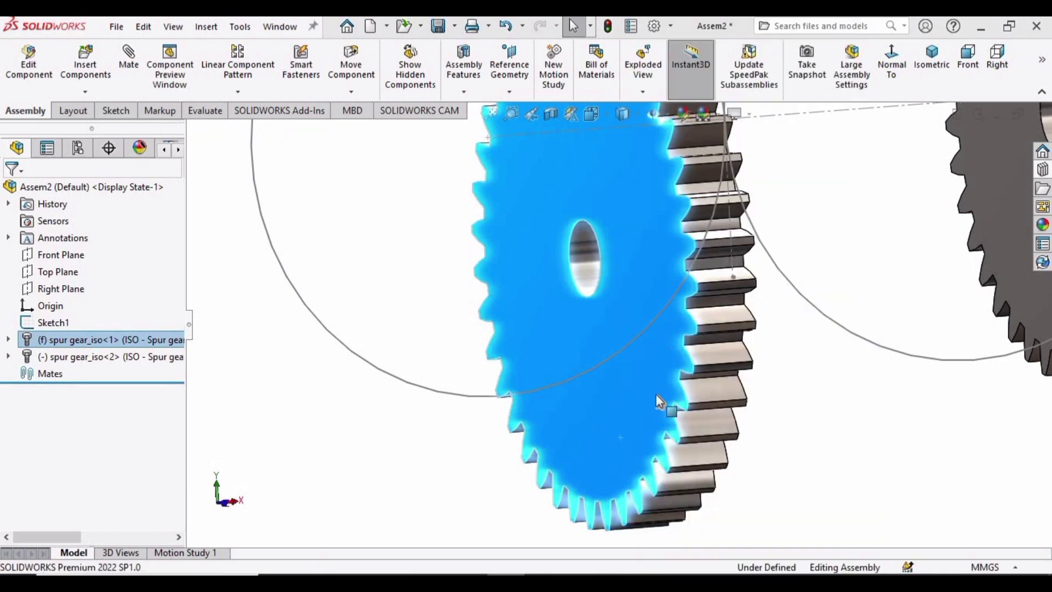
scroll(657, 406, up, 3)
scroll(870, 303, down, 3)
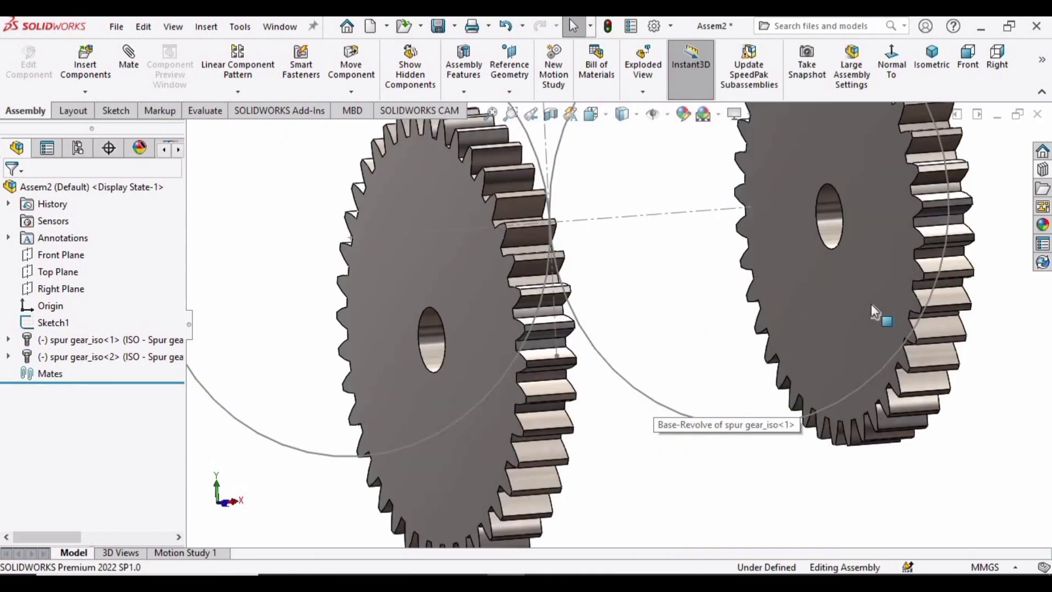
click(871, 304)
right_click(871, 304)
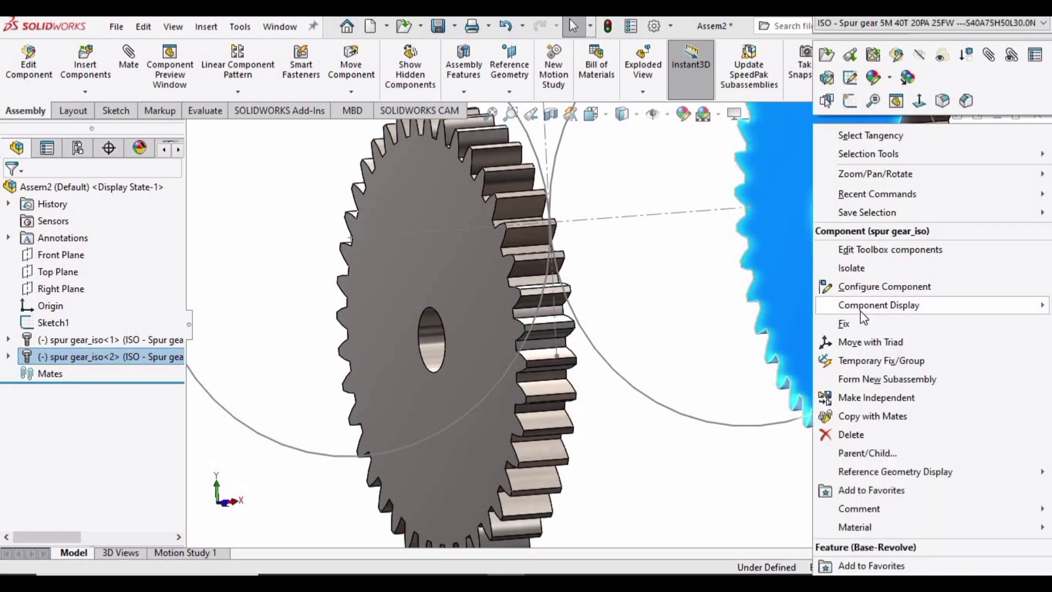
click(592, 348)
scroll(591, 345, up, 3)
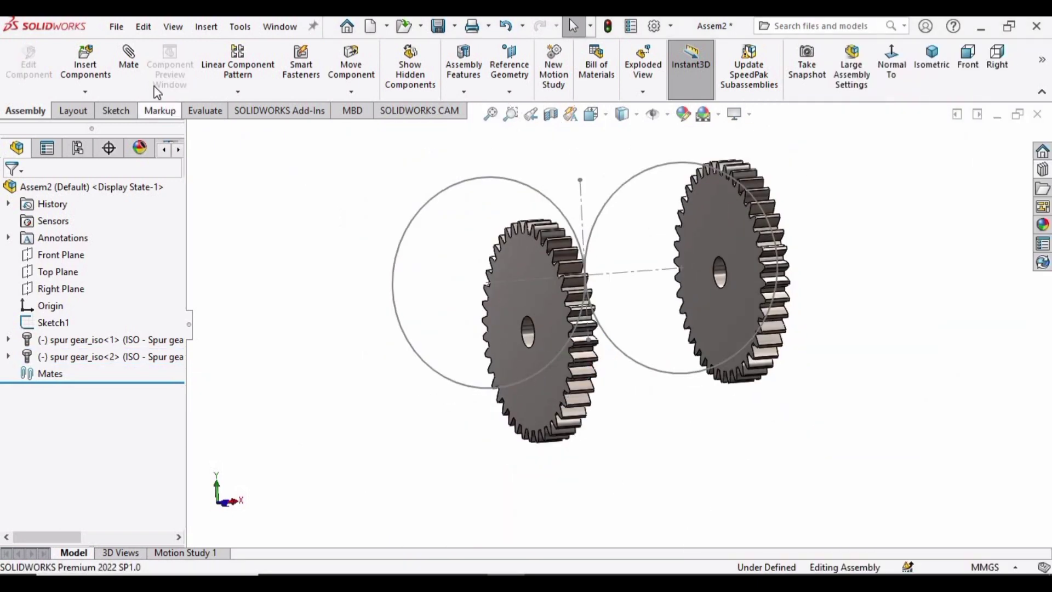
click(129, 60)
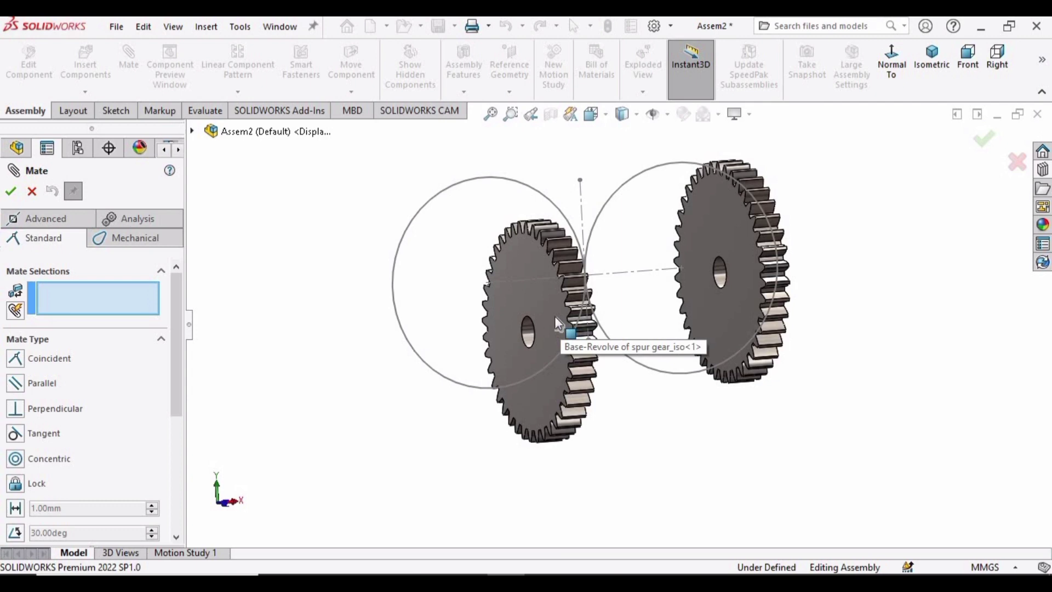
Mate the left gear's face coincident with the Front Plane
scroll(576, 312, down, 1)
scroll(578, 310, down, 2)
click(582, 309)
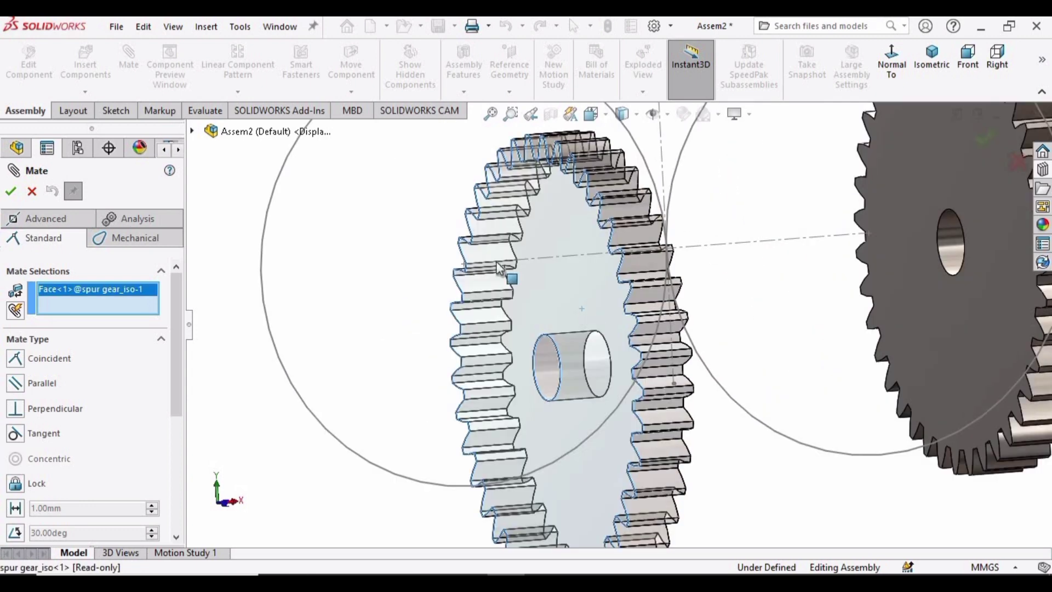
click(191, 131)
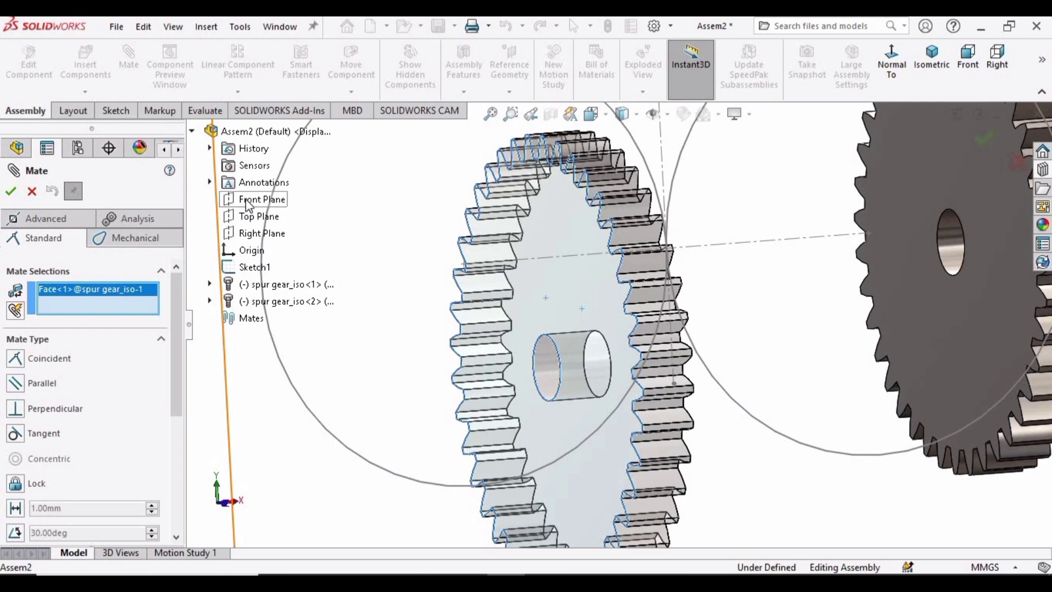
click(248, 201)
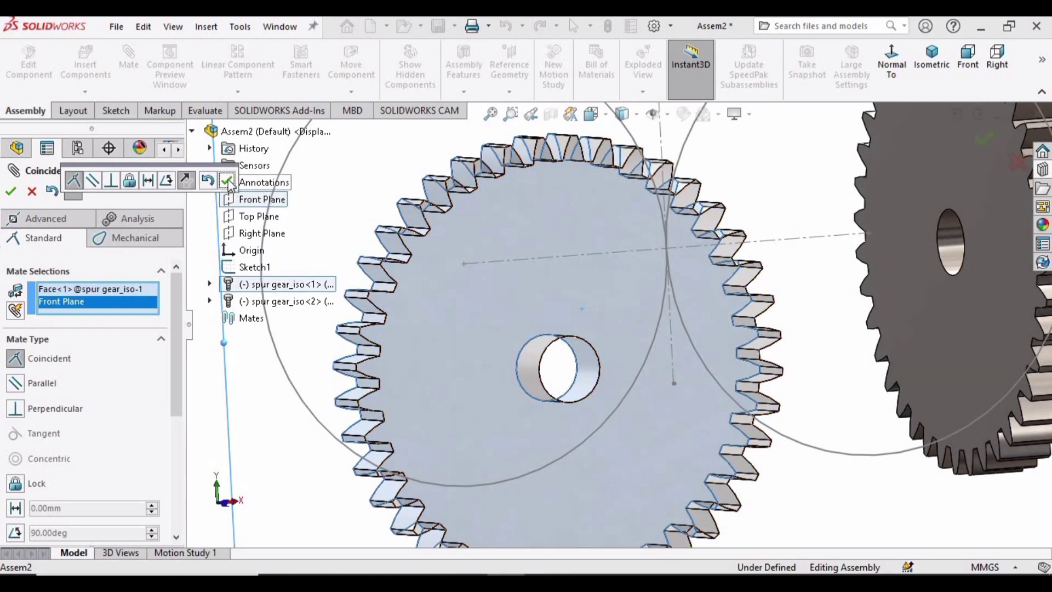
click(227, 181)
Mate the right gear's face coincident with the Front Plane
scroll(823, 307, up, 3)
scroll(780, 362, down, 6)
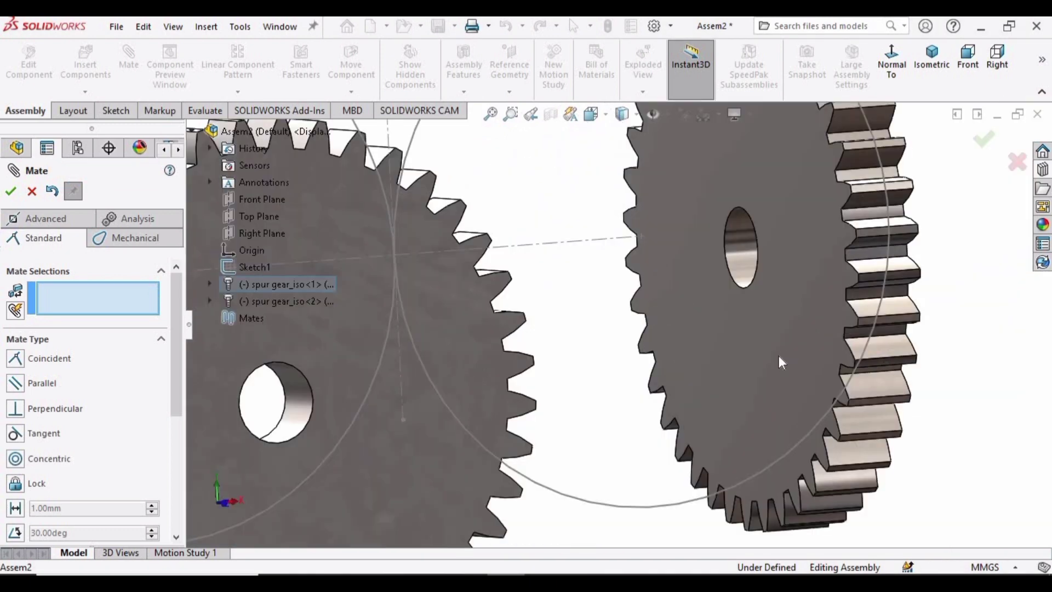
click(800, 338)
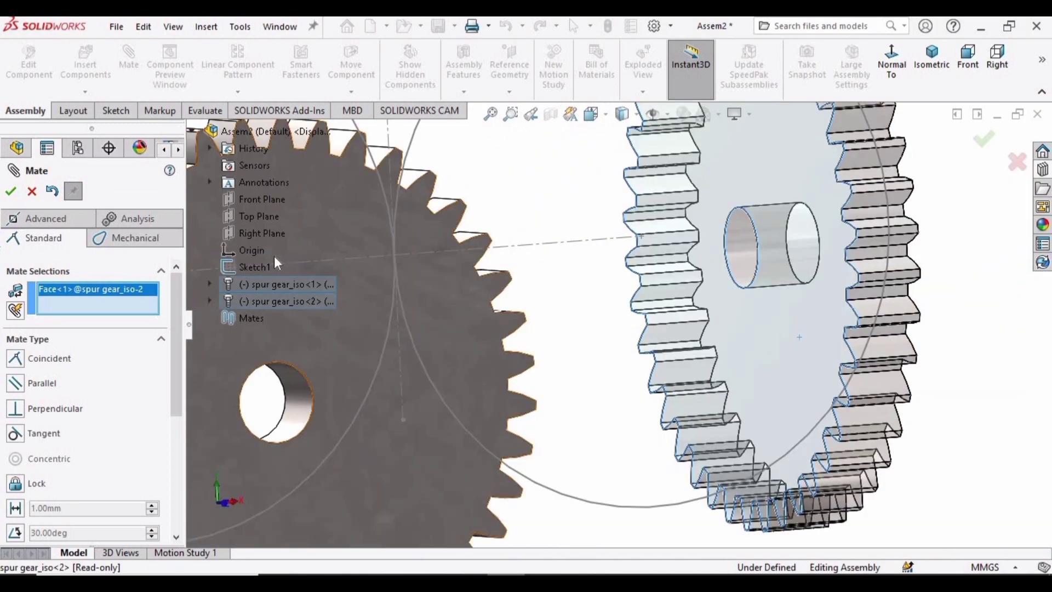
click(247, 202)
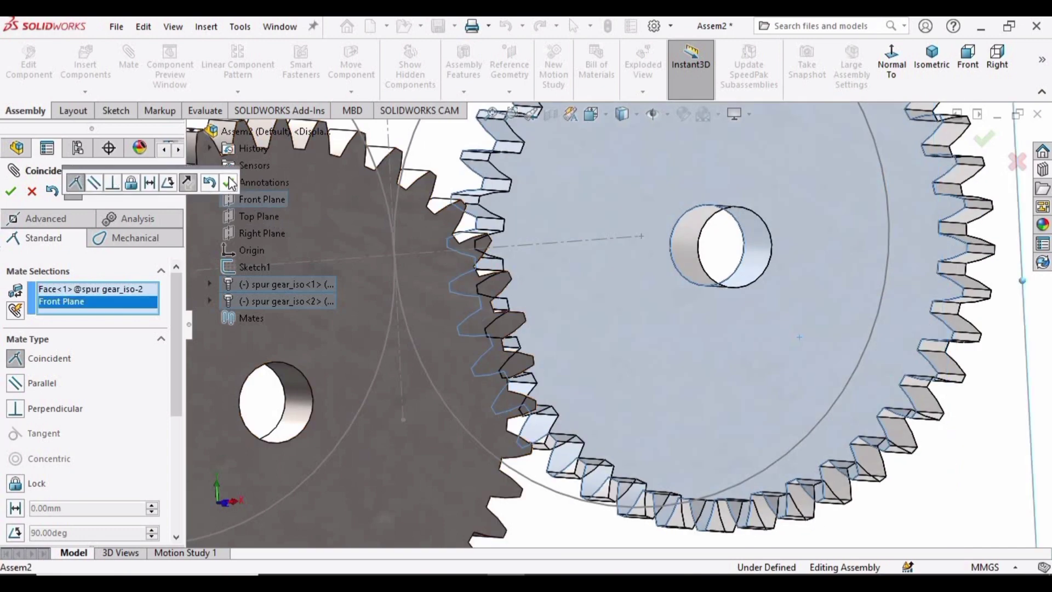
click(229, 182)
Check the right gear turns freely, close the Mate tool and return to the front view
scroll(600, 324, up, 3)
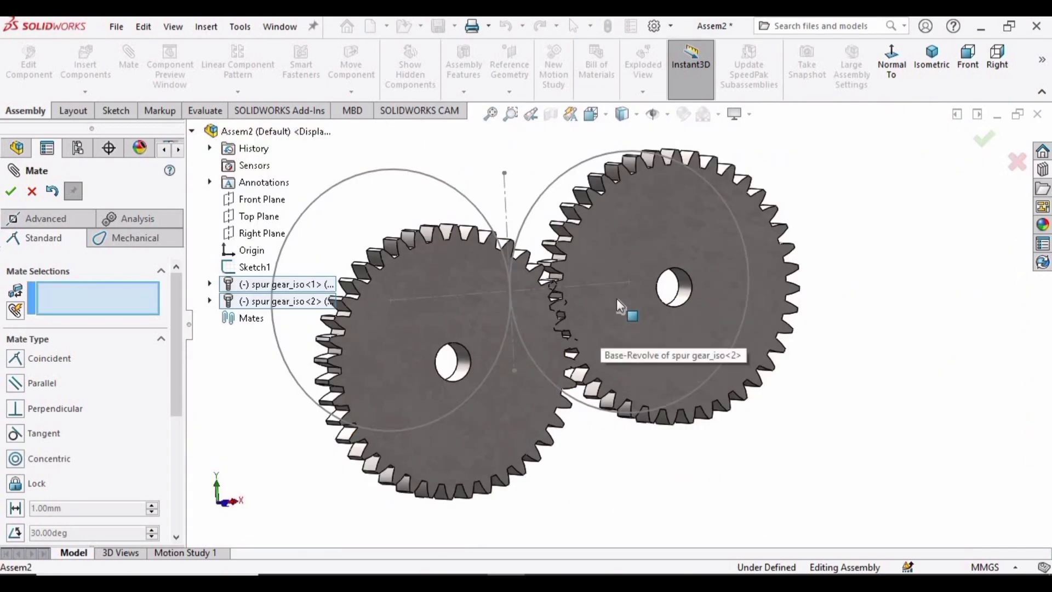
scroll(616, 298, up, 3)
drag(610, 317, 617, 325)
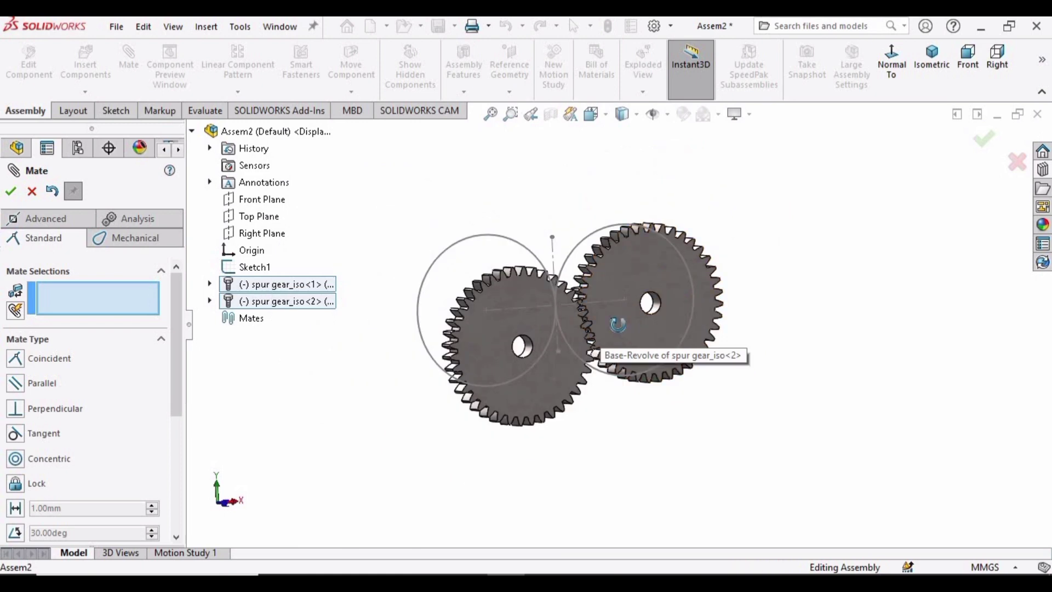
middle_drag(617, 324, 673, 464)
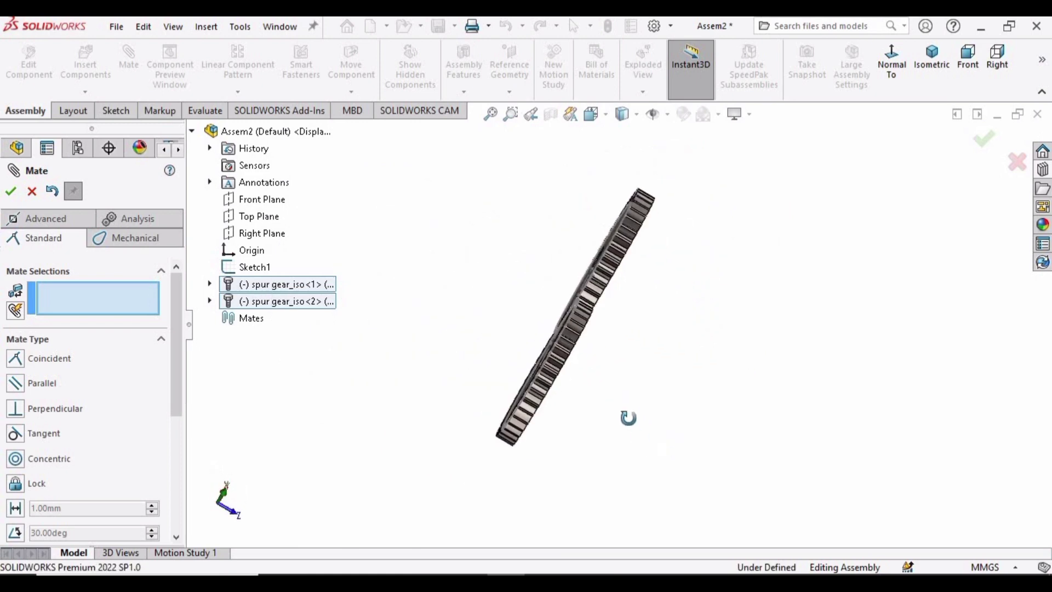
middle_drag(627, 418, 606, 343)
key(Escape)
key(ctrl+1)
Make the left gear's bore concentric with the left circle of the layout sketch
scroll(651, 301, down, 1)
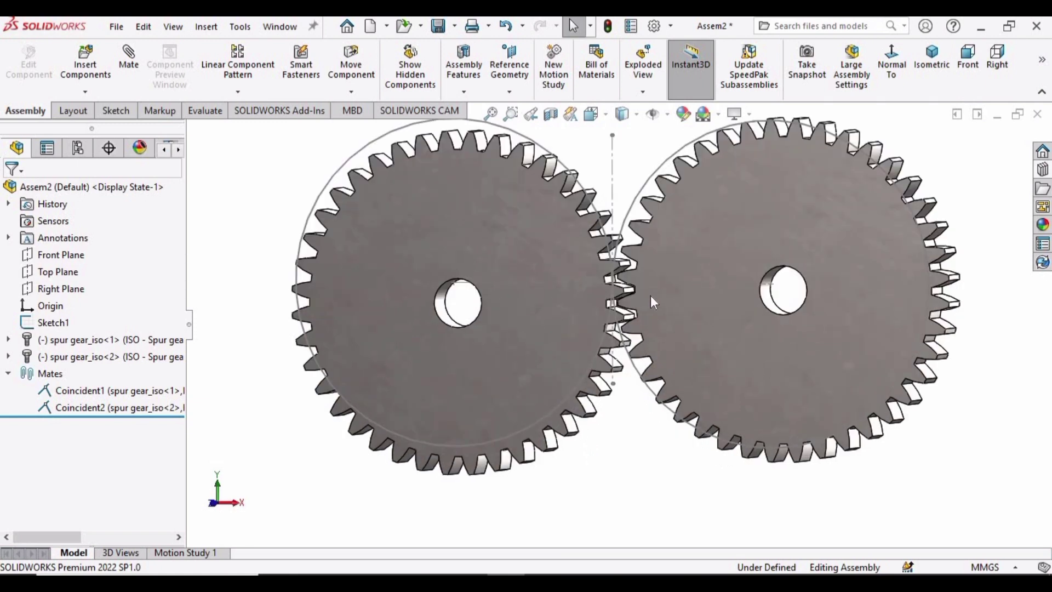
scroll(675, 314, up, 2)
middle_drag(676, 314, 556, 316)
click(129, 57)
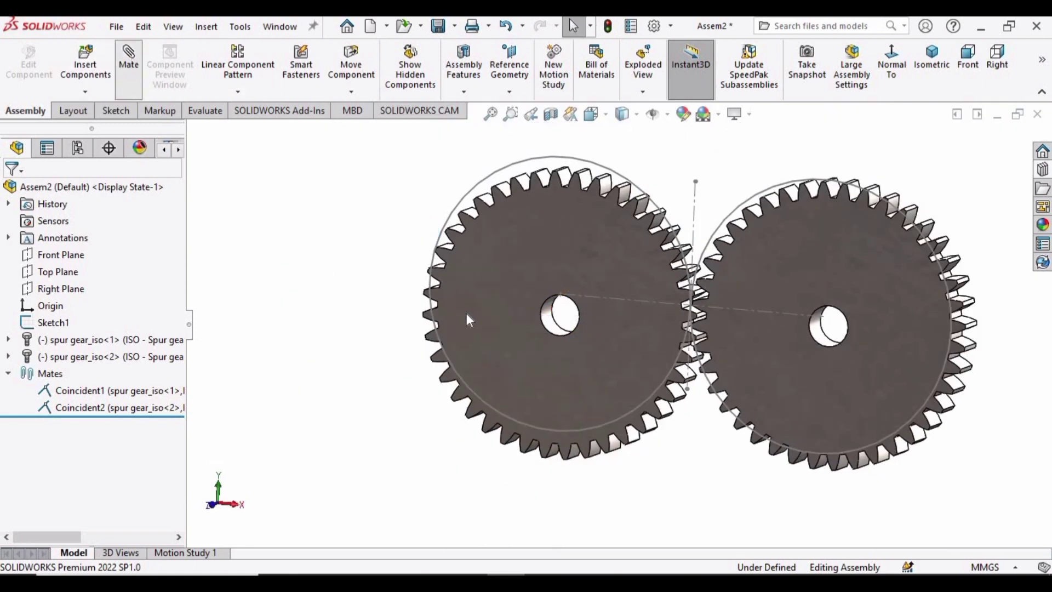
click(494, 169)
scroll(531, 331, down, 5)
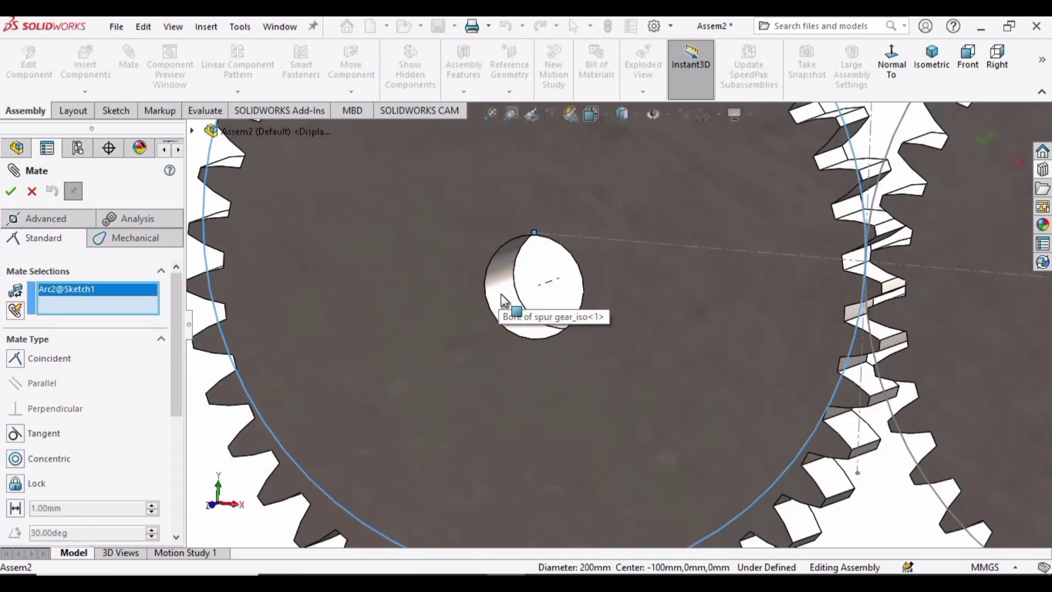
click(498, 271)
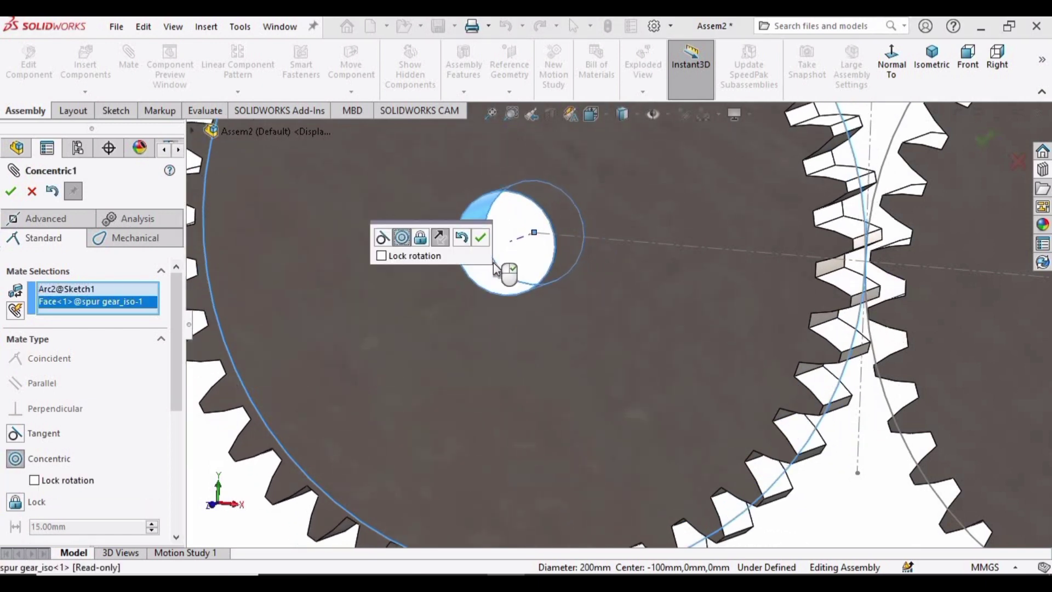
click(481, 238)
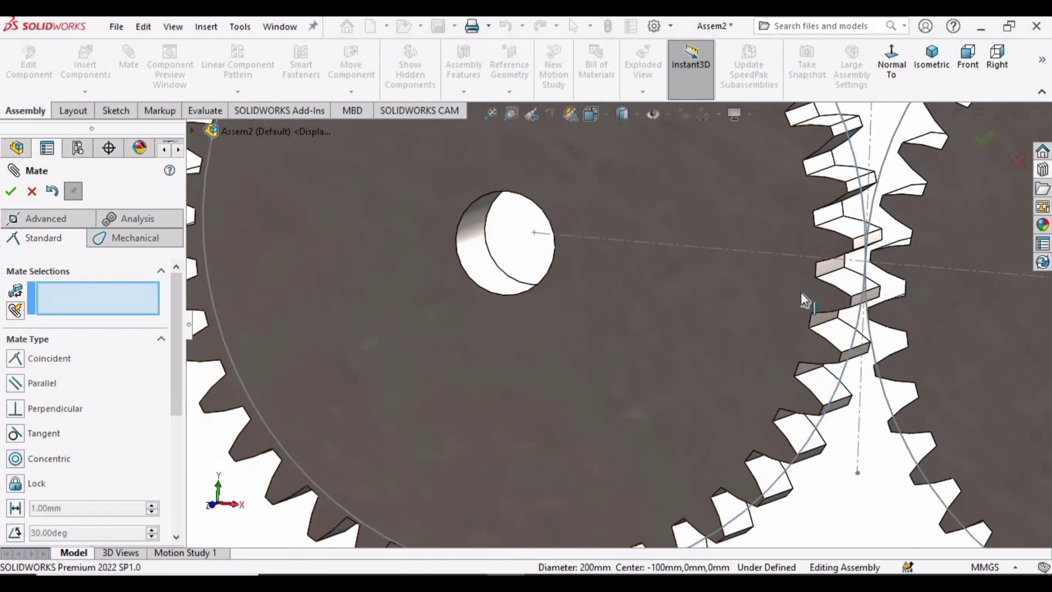
Make the right gear's bore concentric with its sketch arc, then finish mating
scroll(800, 292, up, 6)
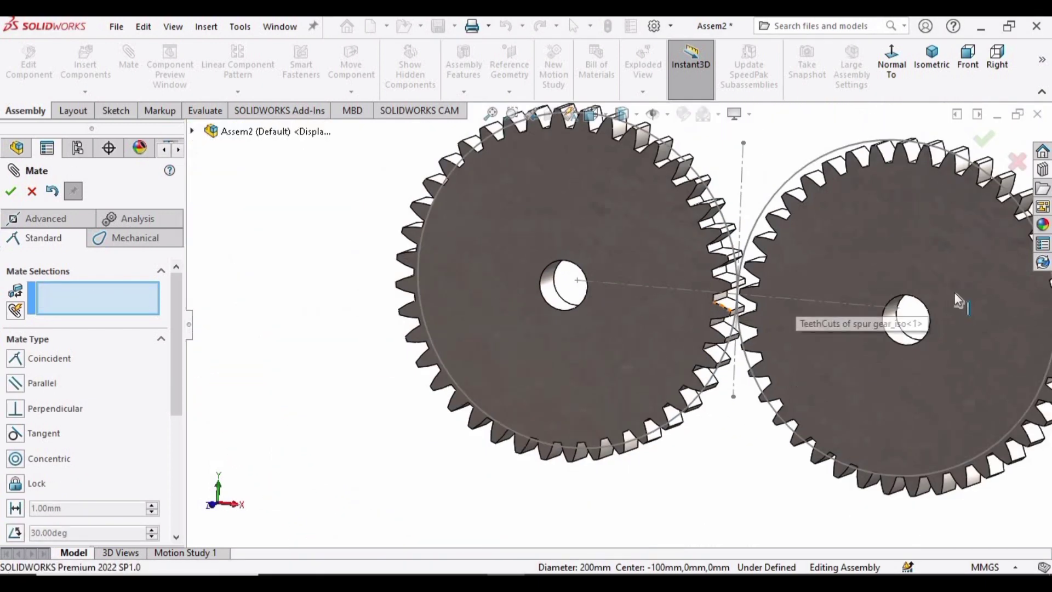
click(796, 175)
scroll(850, 318, down, 5)
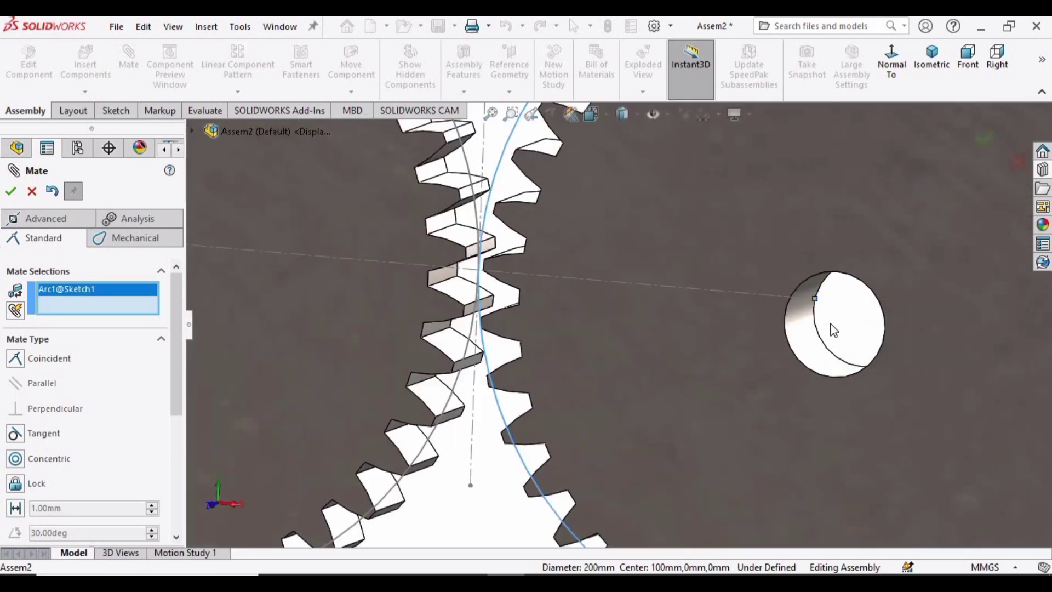
scroll(733, 367, down, 2)
click(733, 366)
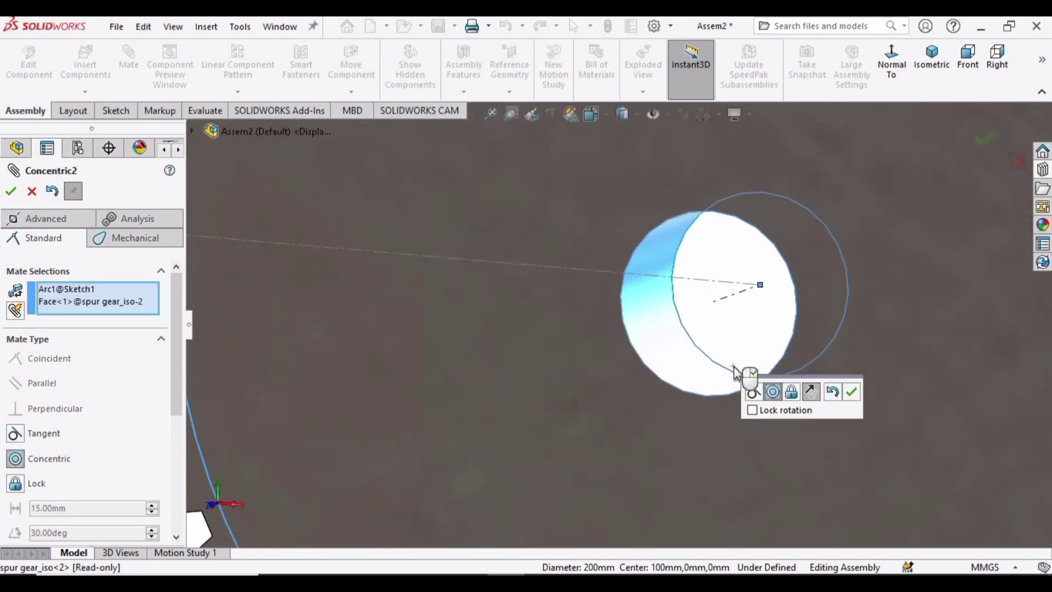
click(851, 391)
scroll(448, 301, up, 5)
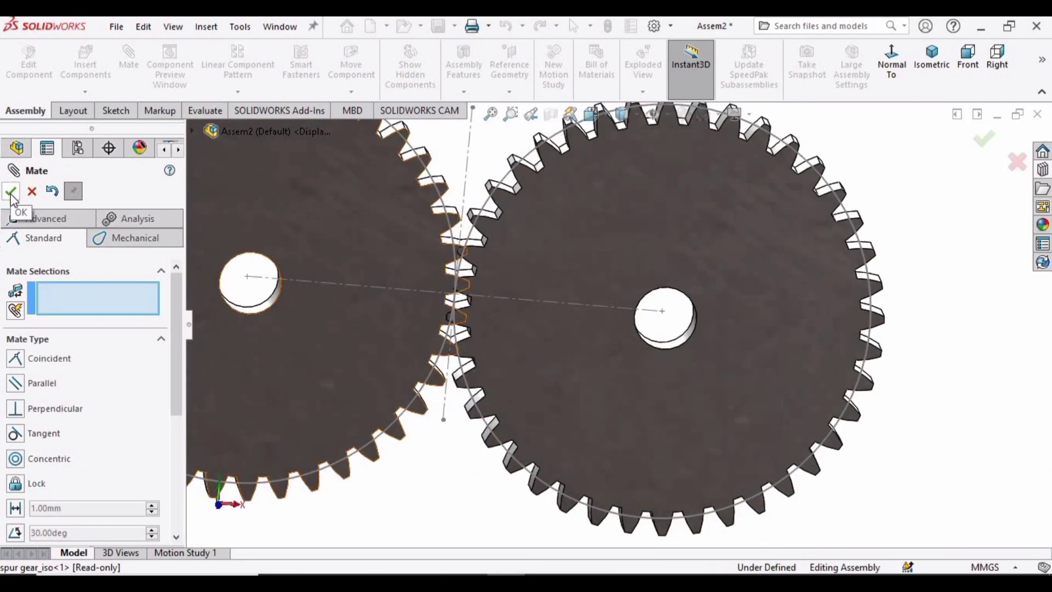
click(11, 192)
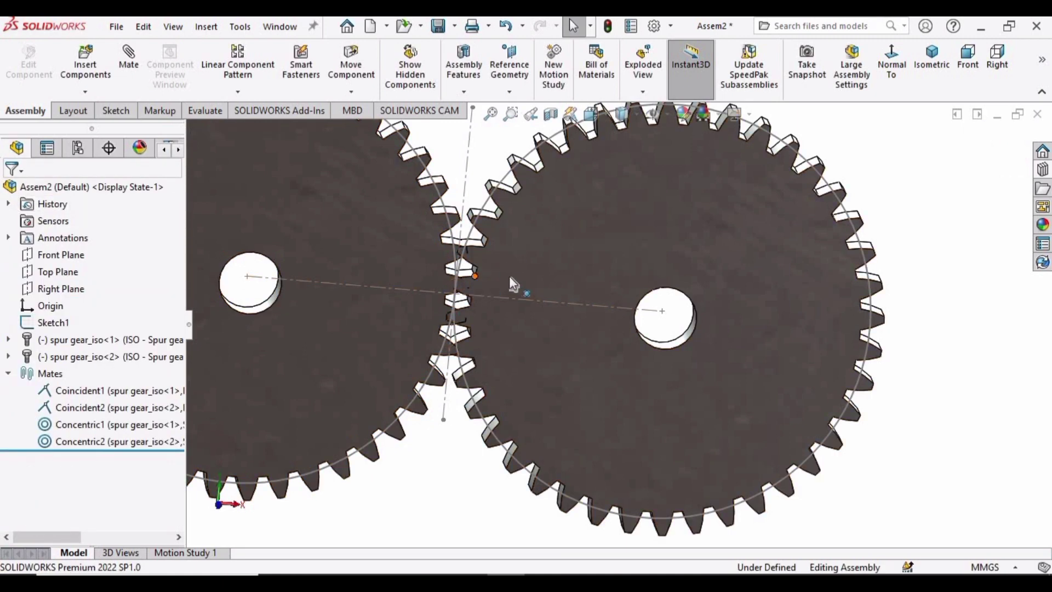
Hide the layout sketch Sketch1
scroll(514, 284, up, 4)
scroll(532, 288, down, 3)
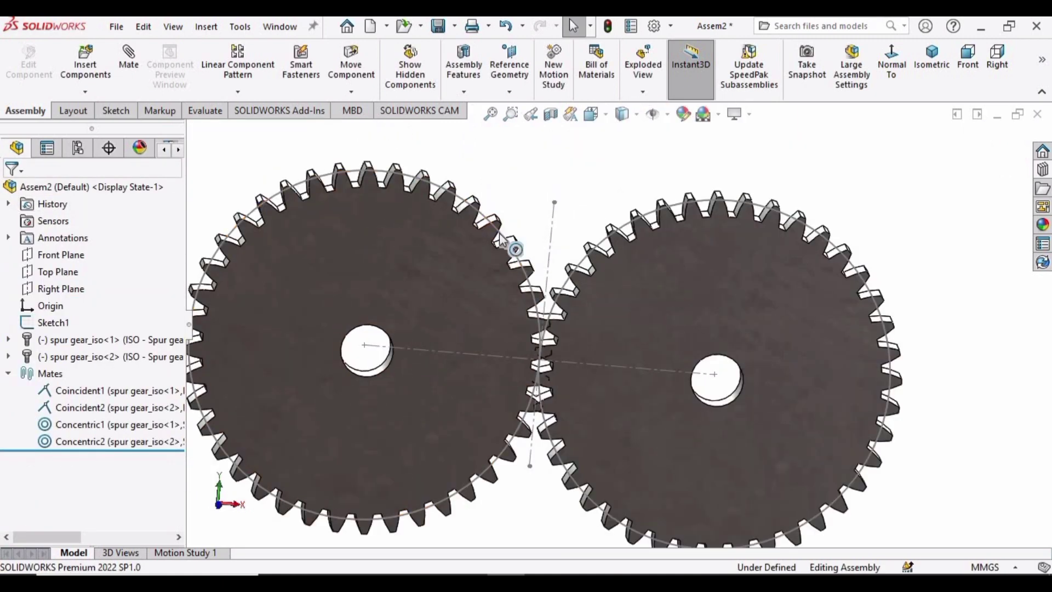
click(512, 233)
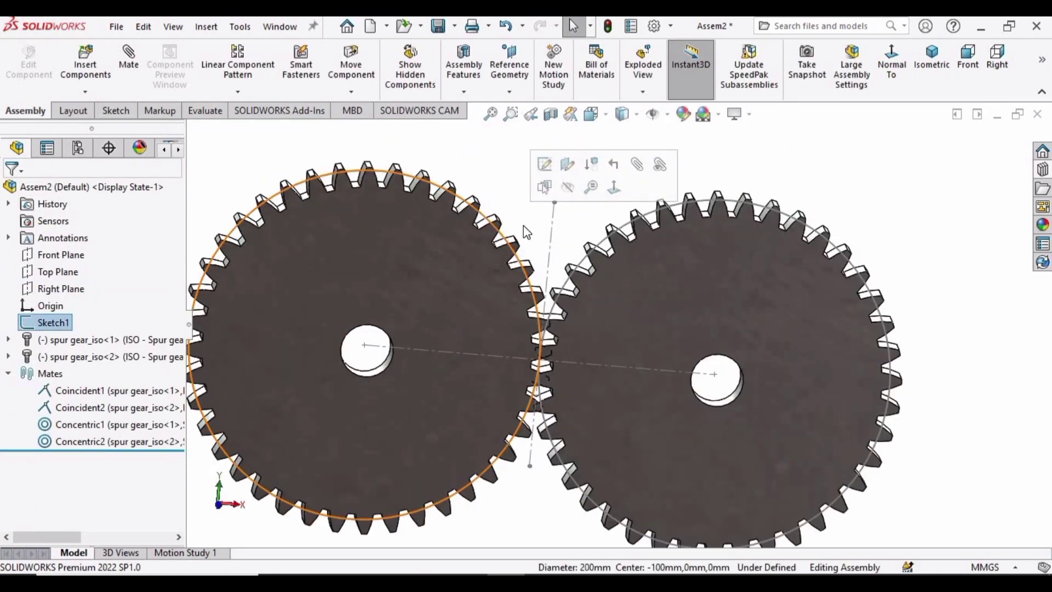
click(564, 198)
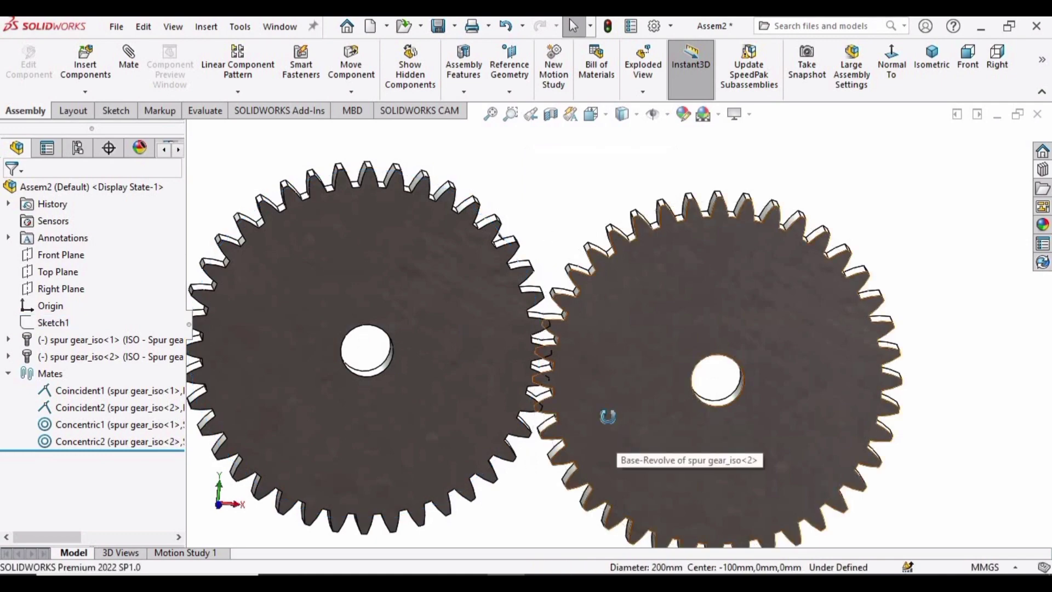
Give the left gear a red appearance, keeping the right gear uncoloured
middle_drag(606, 418, 586, 329)
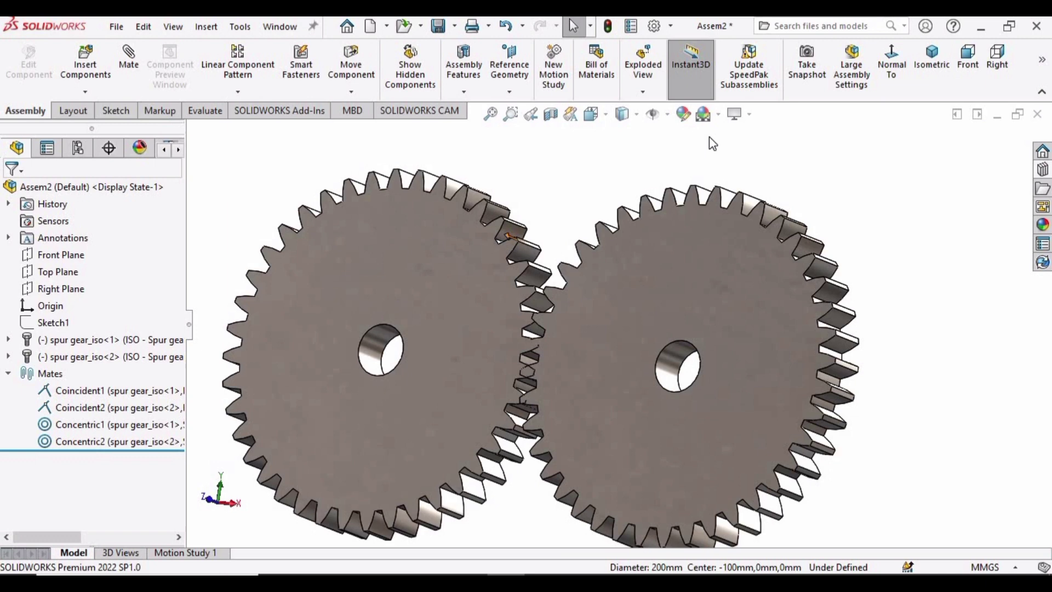
click(683, 114)
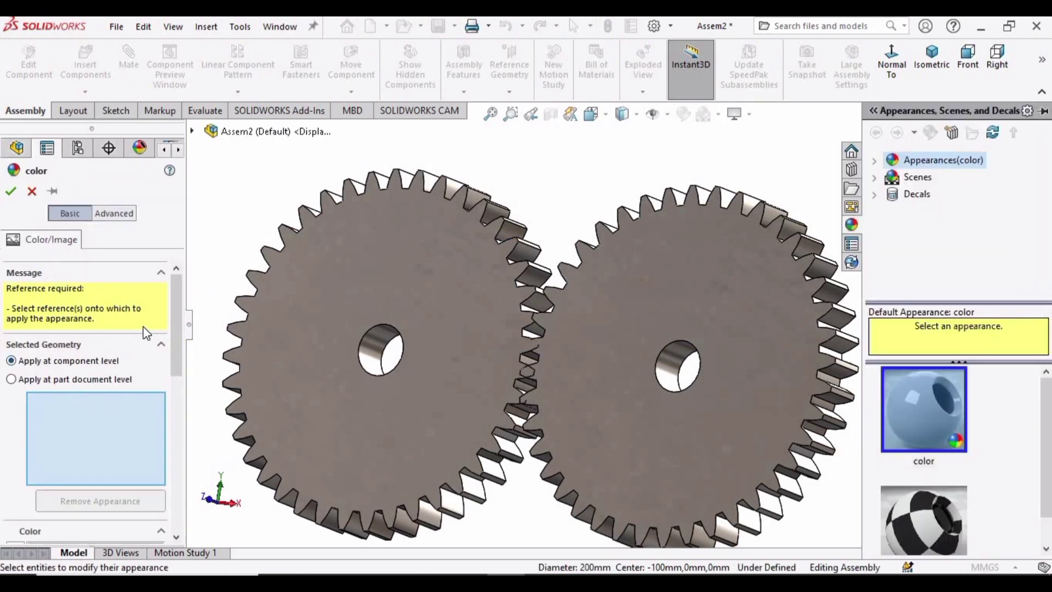
scroll(188, 376, down, 5)
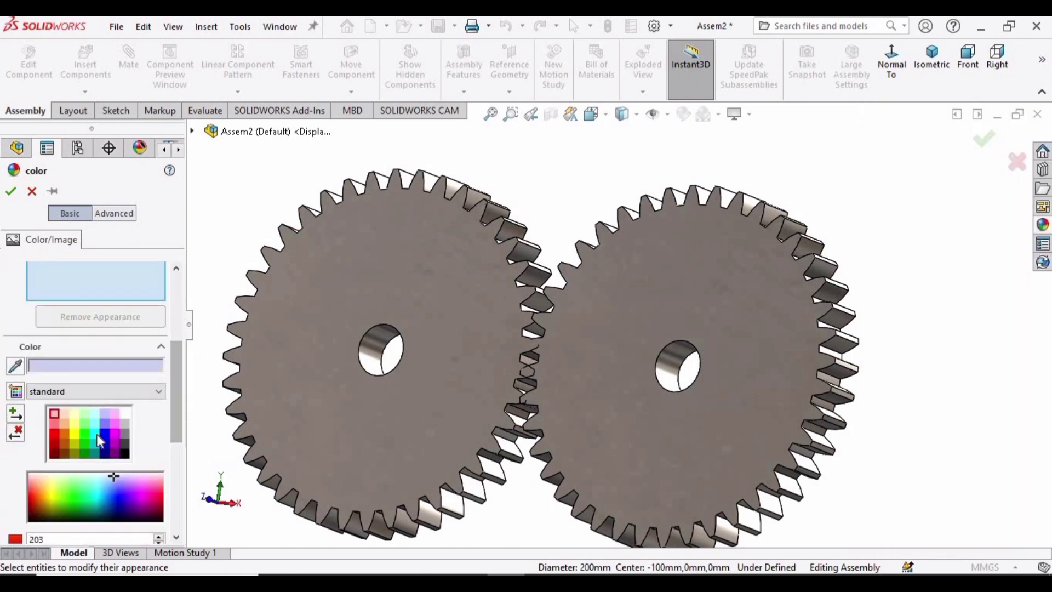
click(320, 268)
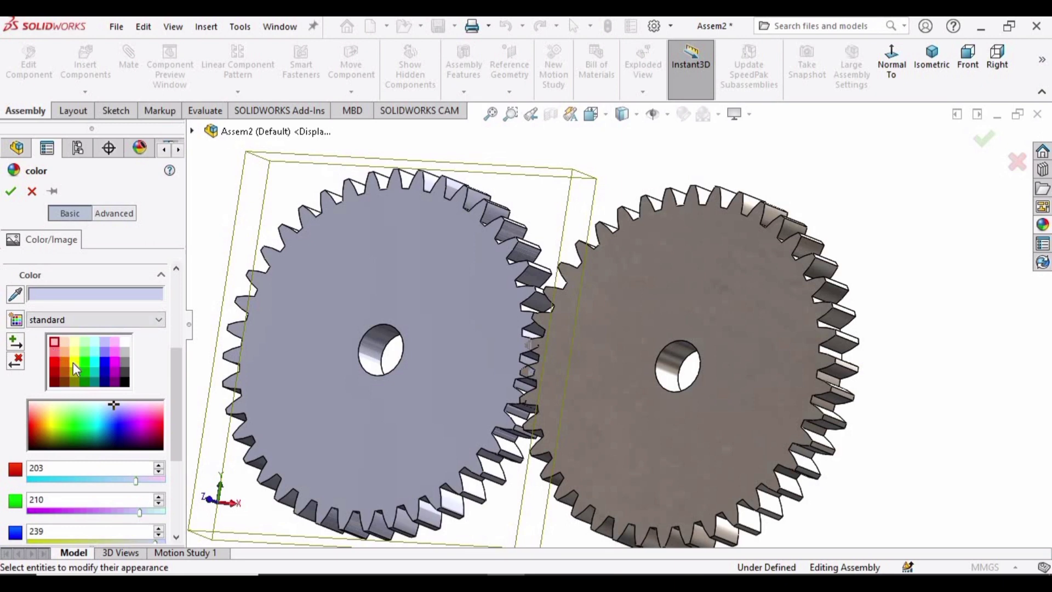
click(73, 362)
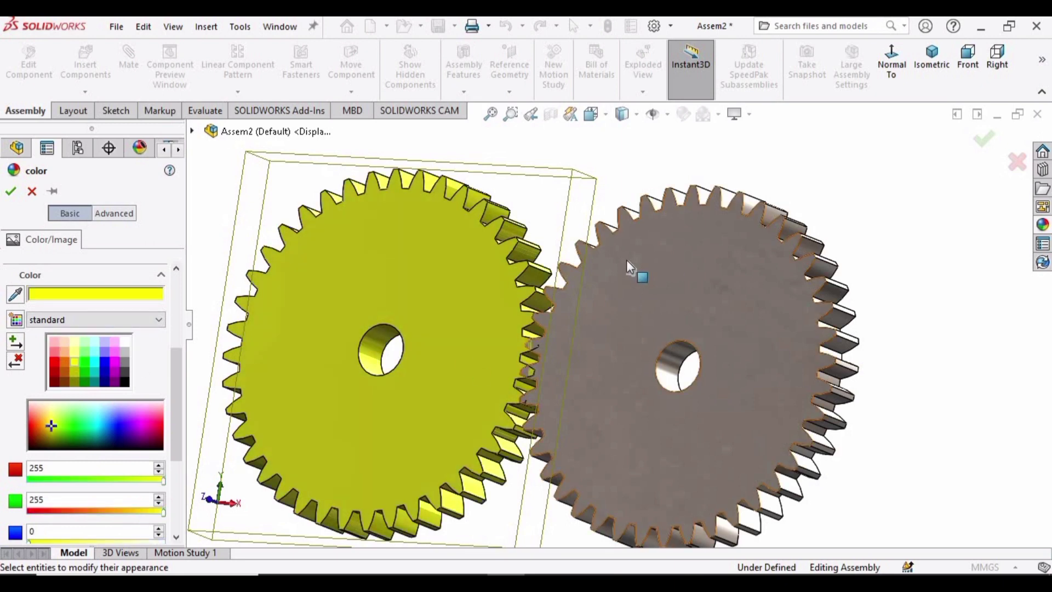
click(633, 272)
click(54, 366)
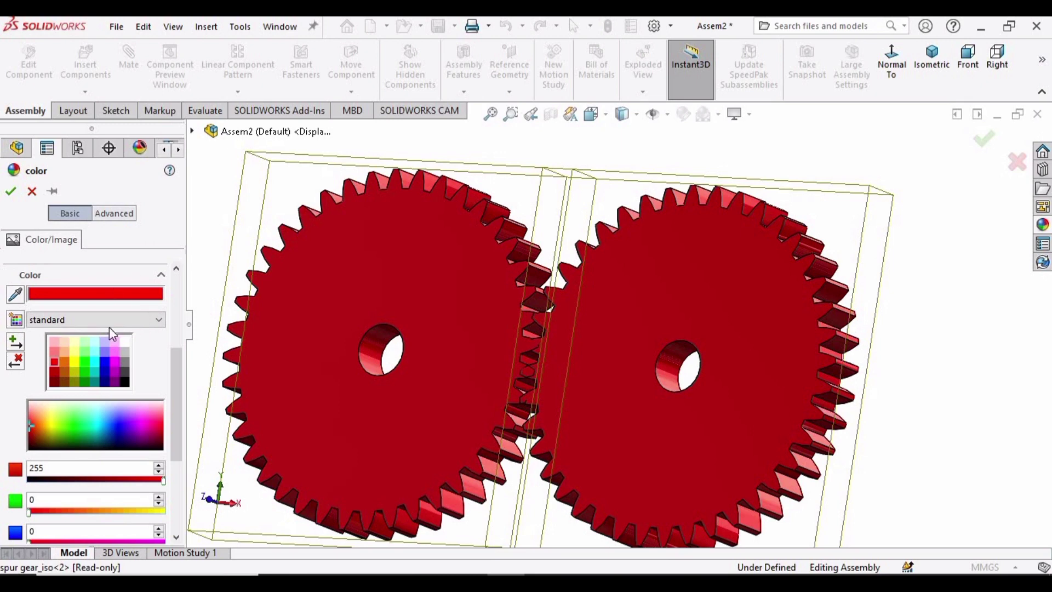
drag(176, 387, 177, 327)
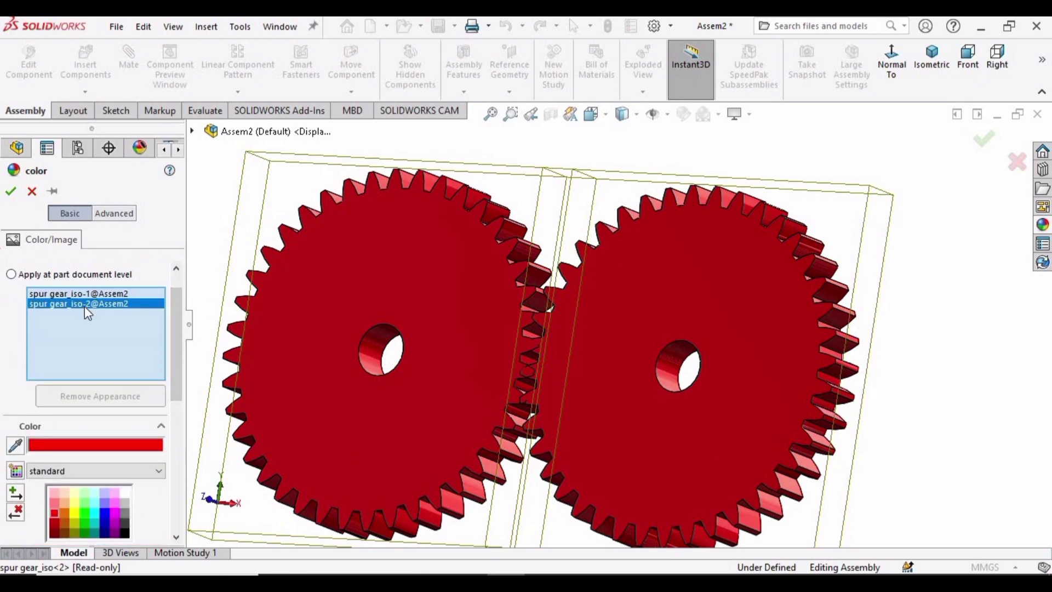
key(Escape)
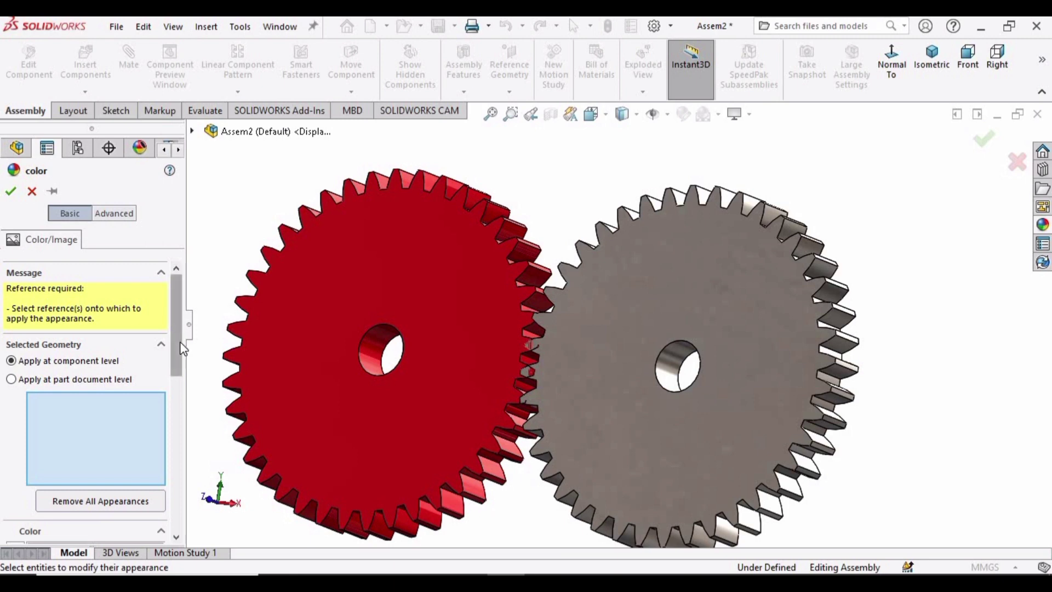
Colour the right gear green and confirm the appearances
scroll(93, 384, down, 5)
click(86, 443)
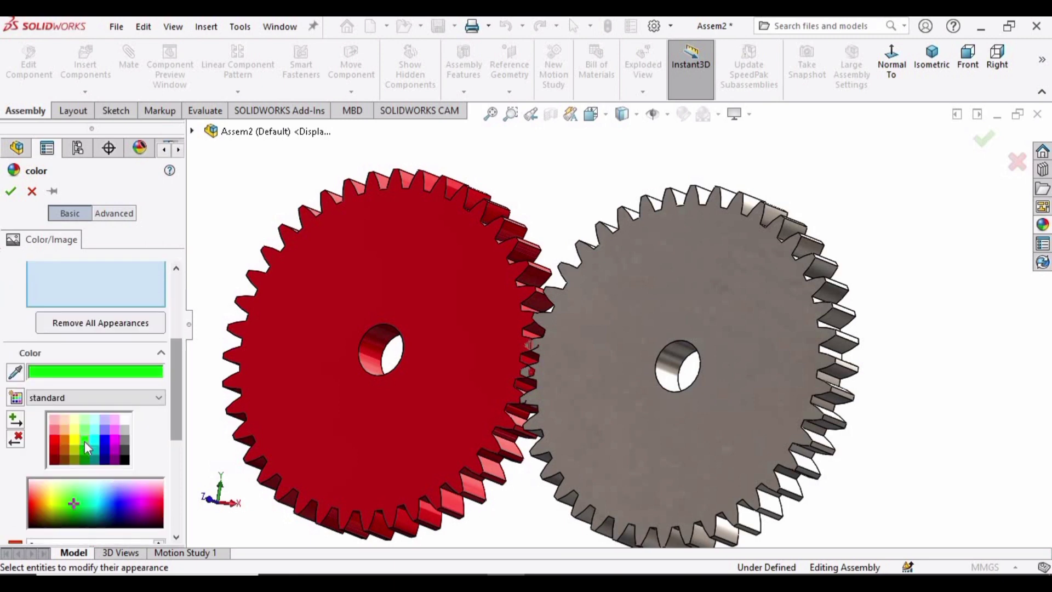
click(574, 290)
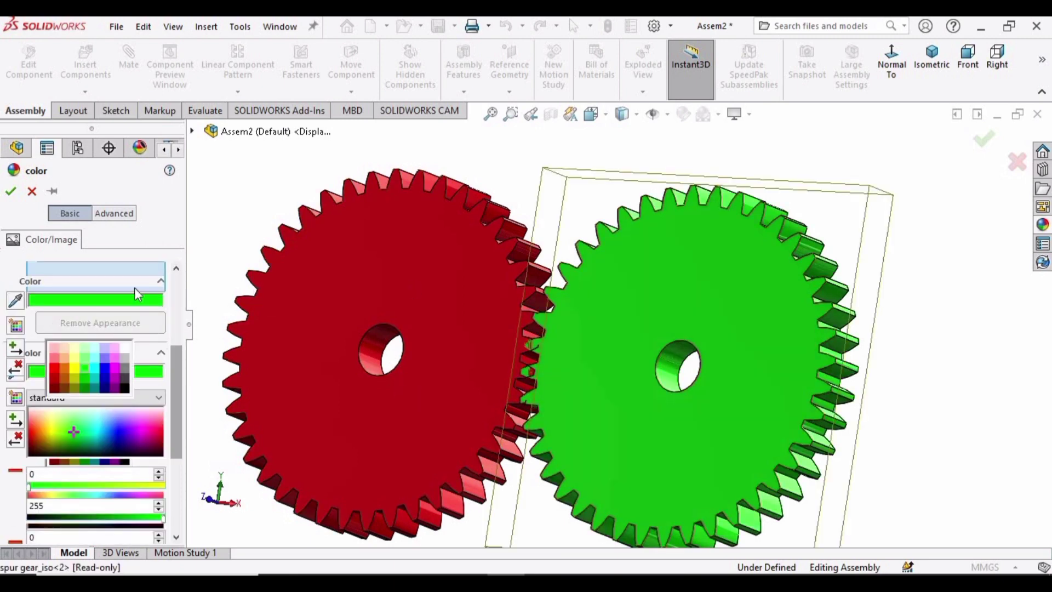
click(11, 191)
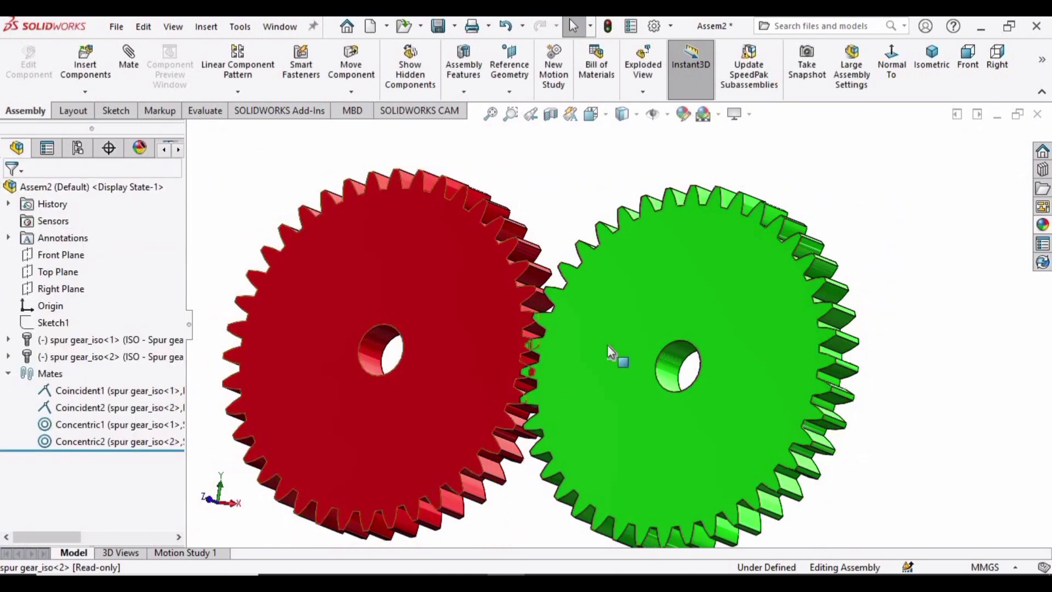
Zoom into the mesh and drag the red gear to begin aligning its teeth
middle_drag(615, 352, 553, 351)
scroll(608, 330, down, 3)
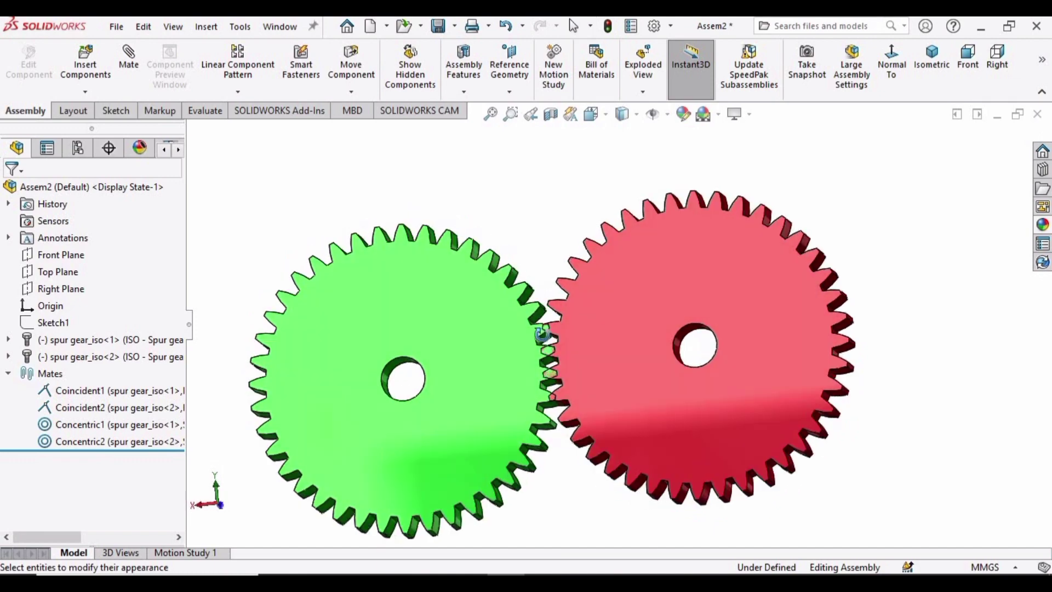
scroll(590, 366, down, 5)
scroll(545, 353, down, 5)
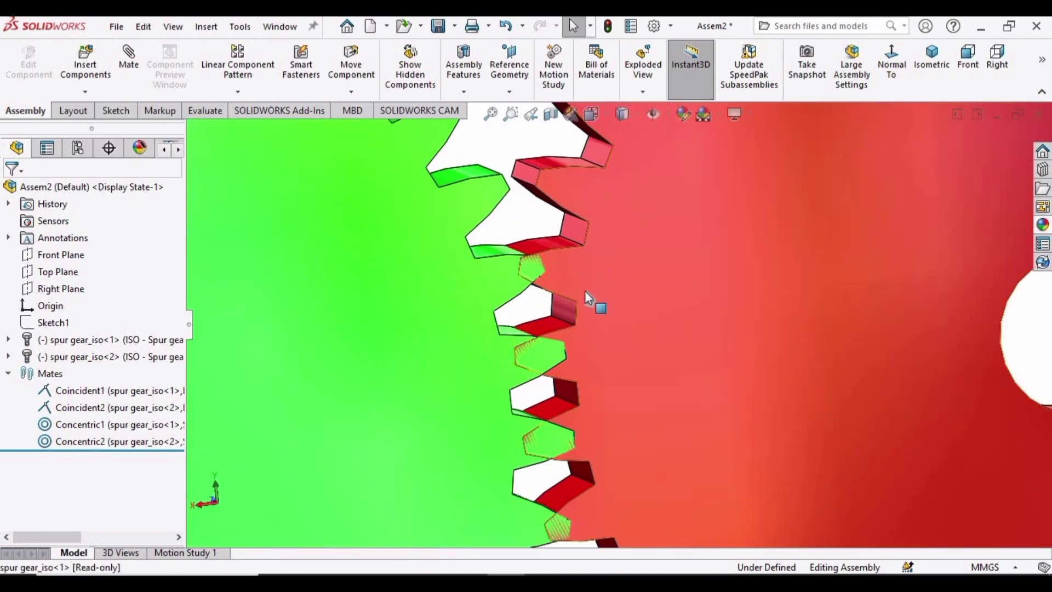
click(584, 296)
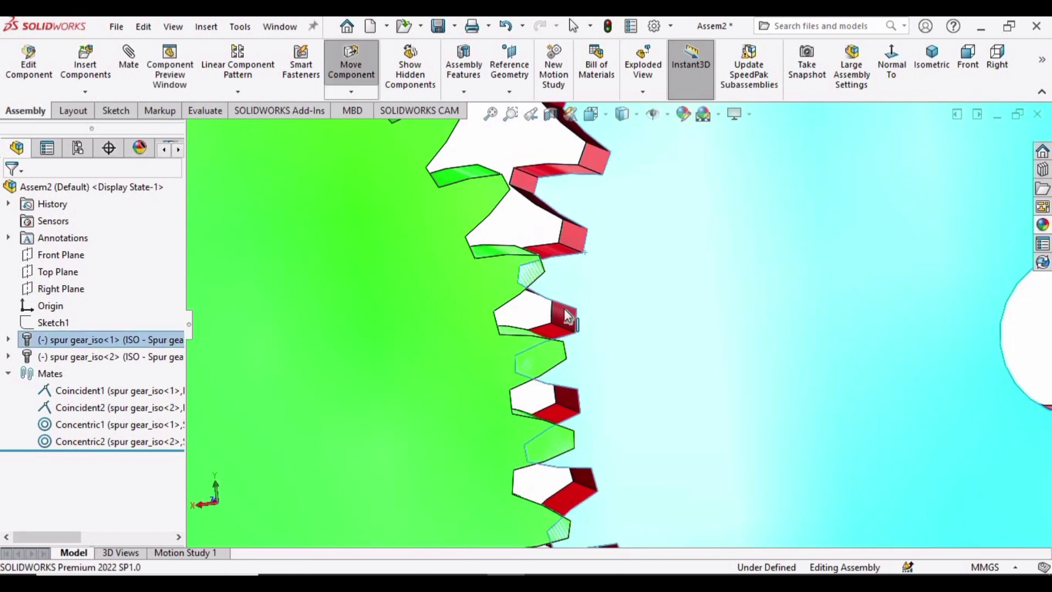
mouse_move(539, 337)
middle_down()
mouse_move(531, 341)
mouse_move(528, 329)
middle_up()
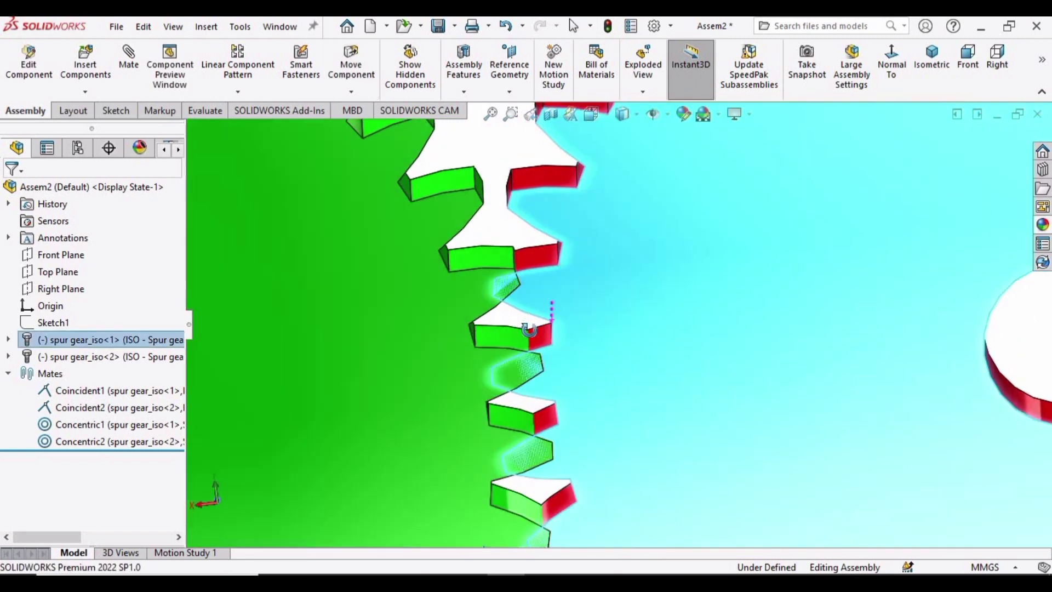
drag(542, 318, 500, 324)
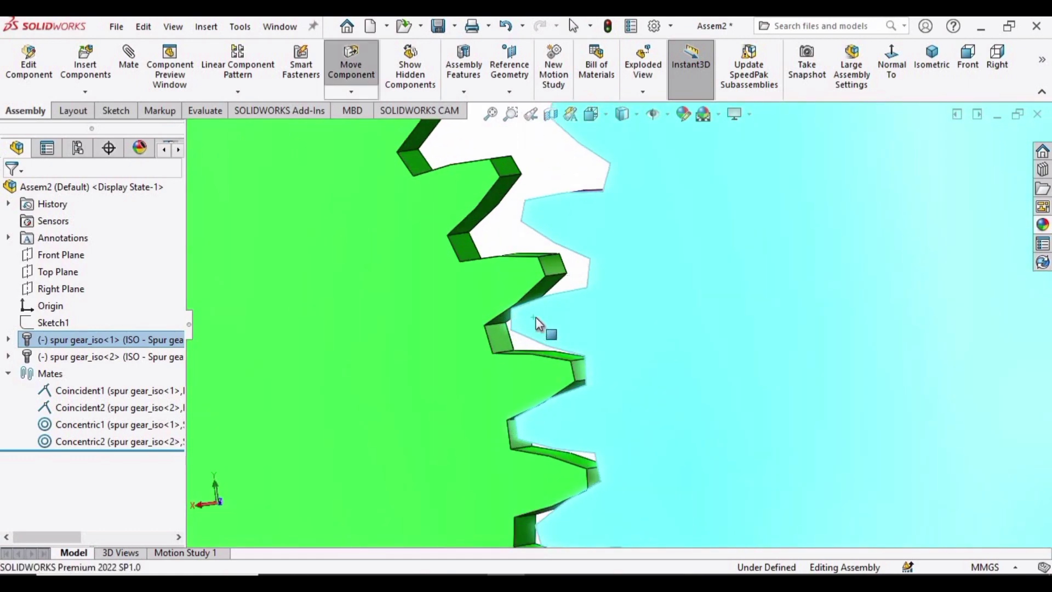
click(878, 66)
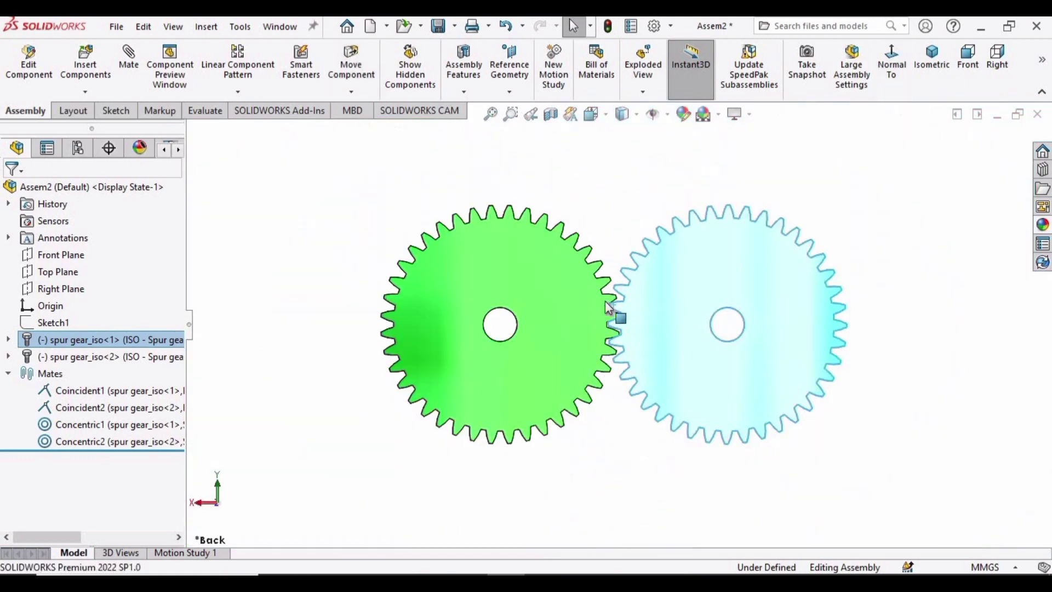
Fine-tune the red gear's rotation until its teeth interlock, then view both gears at an angle
scroll(616, 311, down, 6)
scroll(671, 357, down, 2)
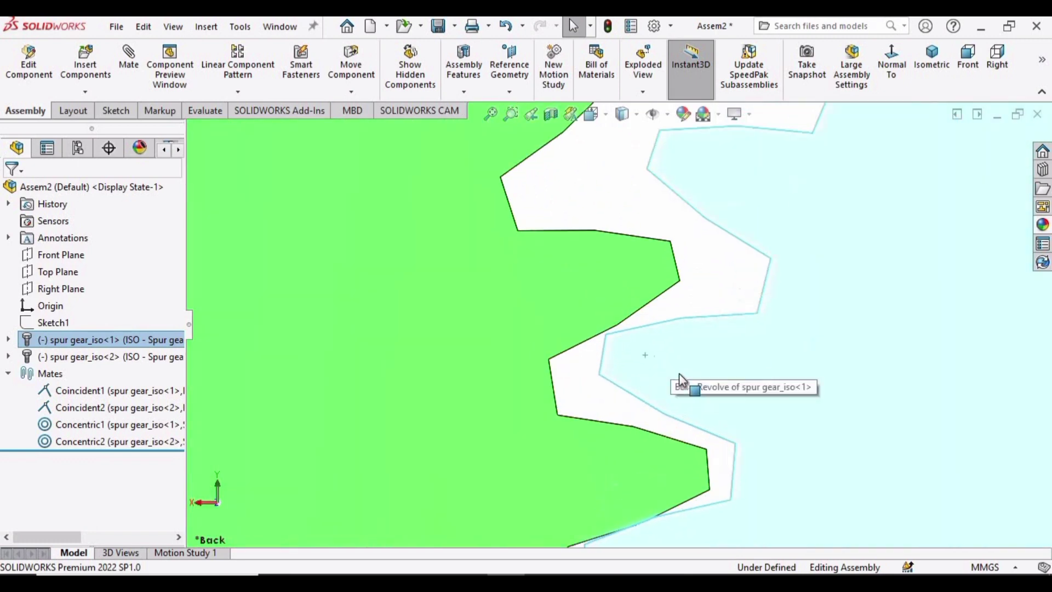
drag(648, 353, 650, 510)
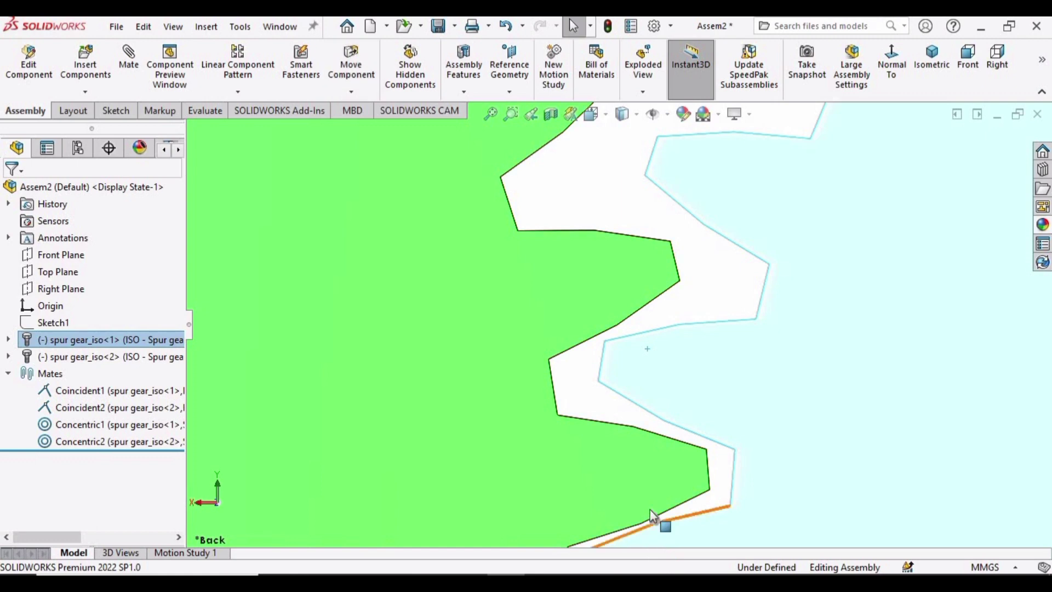
scroll(649, 510, up, 3)
drag(639, 439, 653, 418)
scroll(656, 470, up, 2)
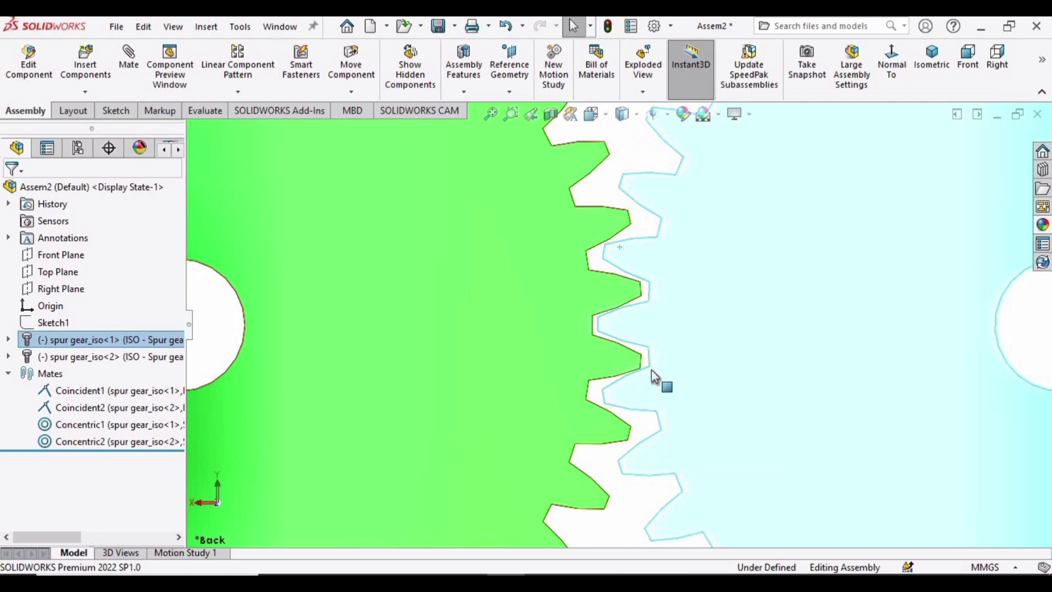
scroll(651, 371, down, 3)
scroll(611, 271, up, 5)
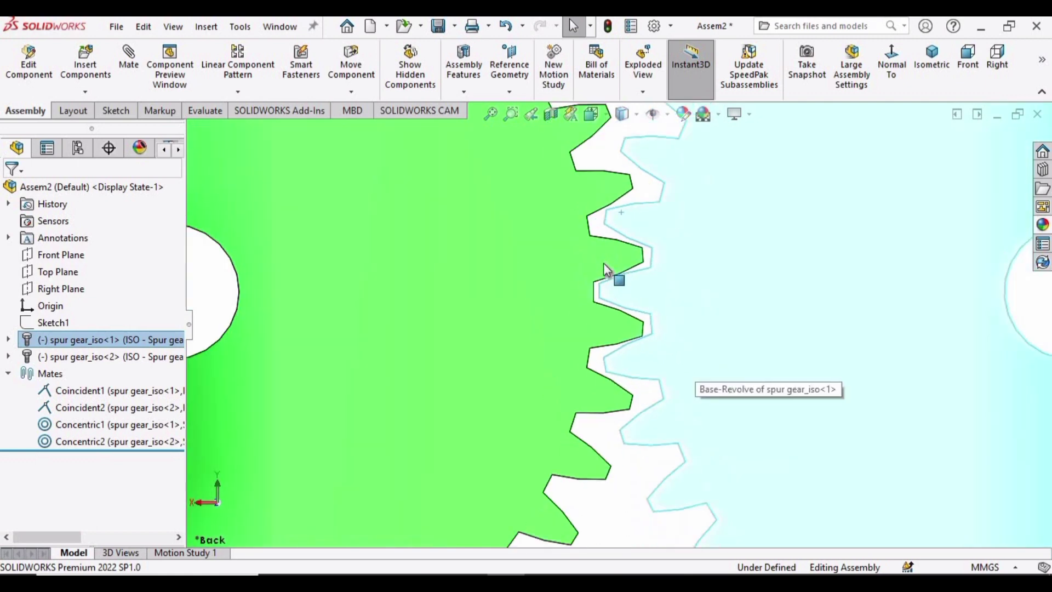
middle_drag(634, 286, 647, 329)
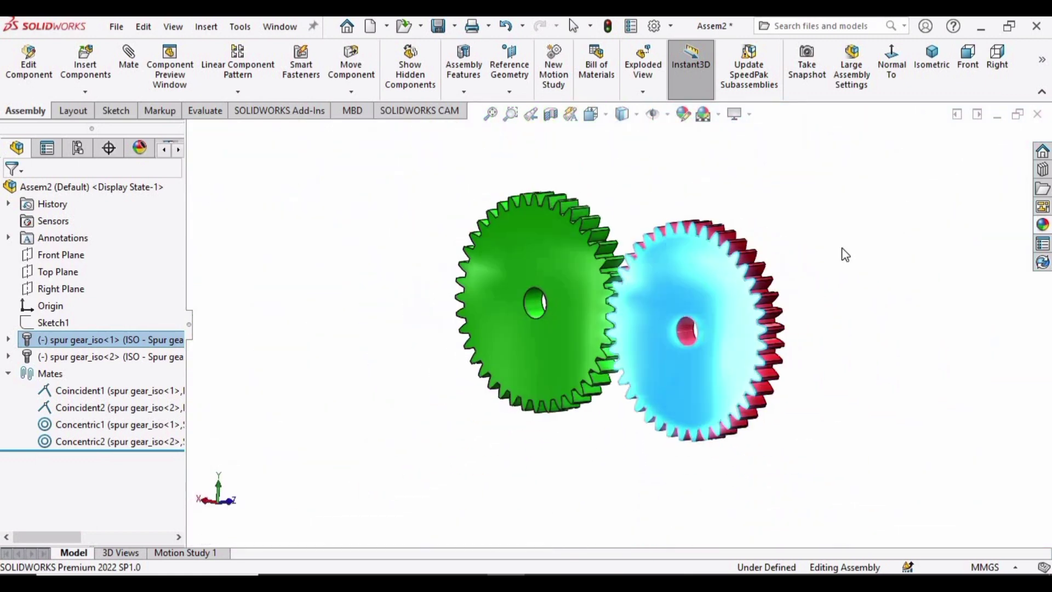
click(841, 254)
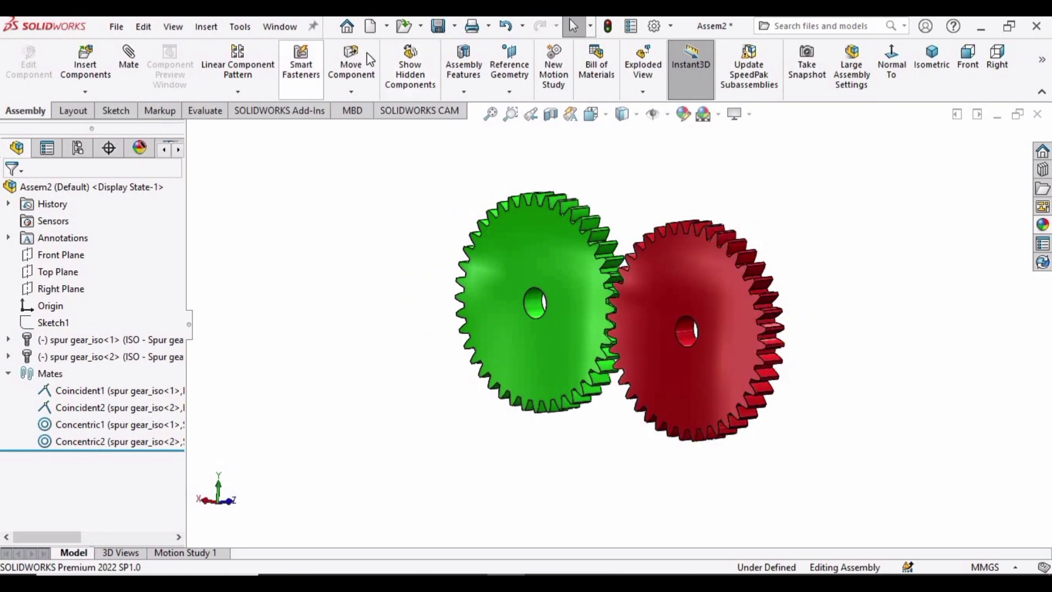
With Physical Dynamics collisions on, drag the red gear until it meshes with the green gear
click(351, 64)
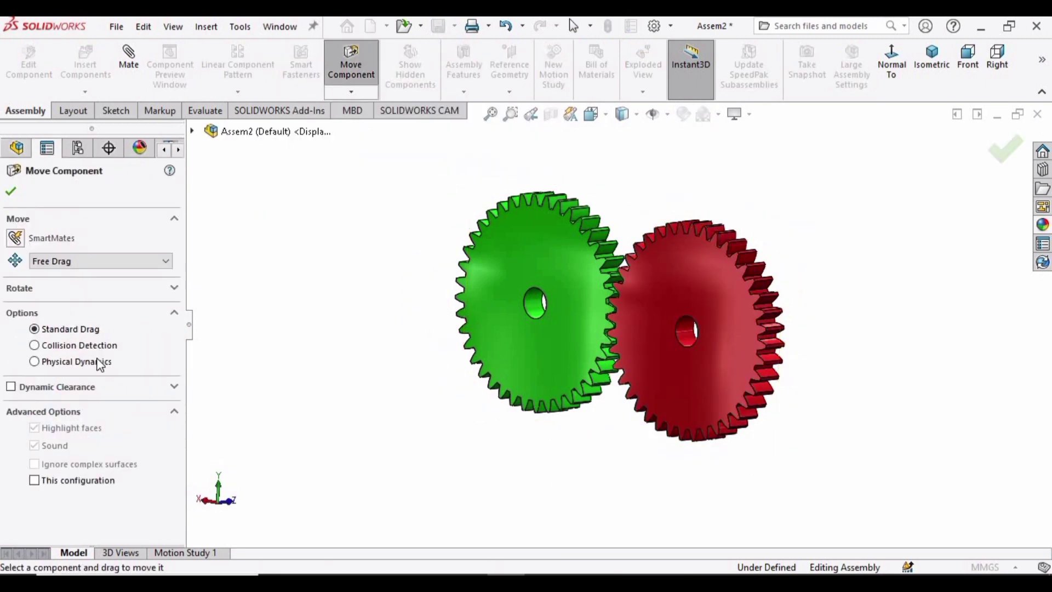
click(35, 361)
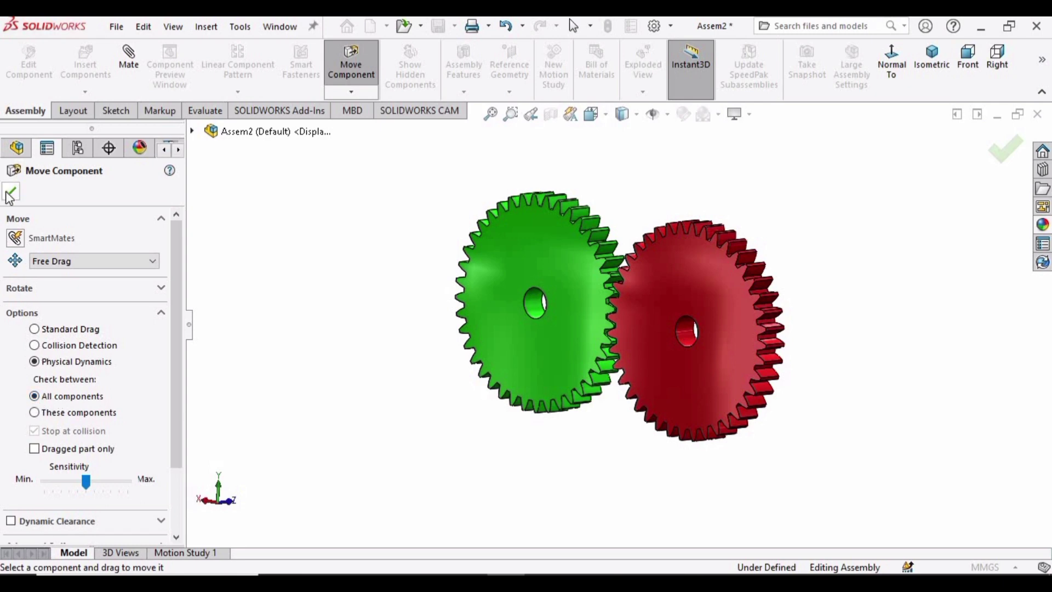
scroll(740, 294, down, 8)
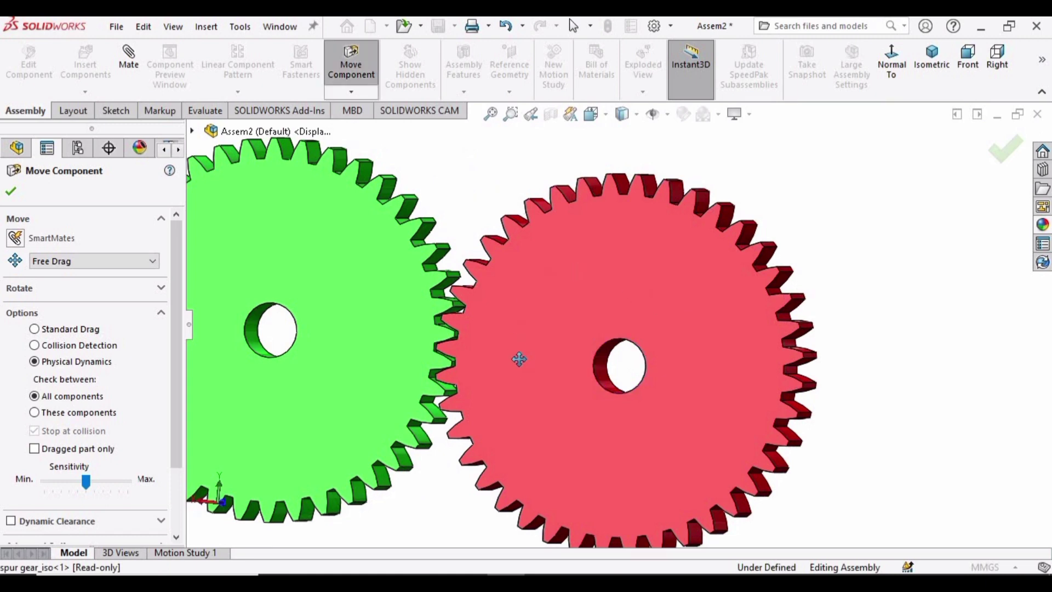
scroll(551, 312, up, 2)
mouse_move(587, 327)
mouse_down()
mouse_move(744, 286)
mouse_move(798, 367)
mouse_move(664, 478)
mouse_move(615, 476)
mouse_move(734, 394)
mouse_move(775, 301)
mouse_move(789, 429)
mouse_move(698, 466)
mouse_move(680, 373)
mouse_up()
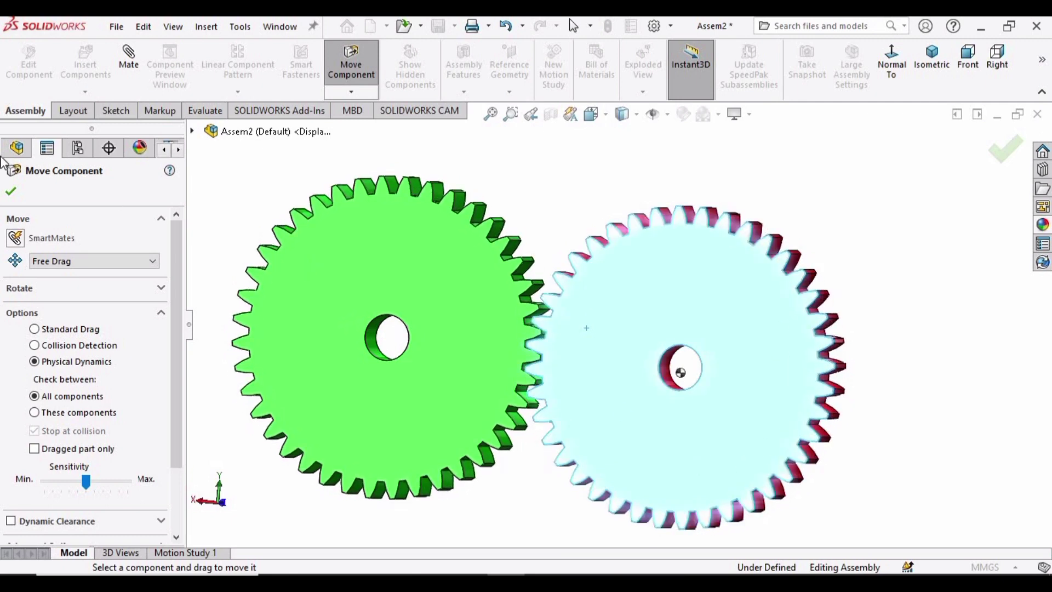
click(14, 191)
scroll(660, 407, down, 2)
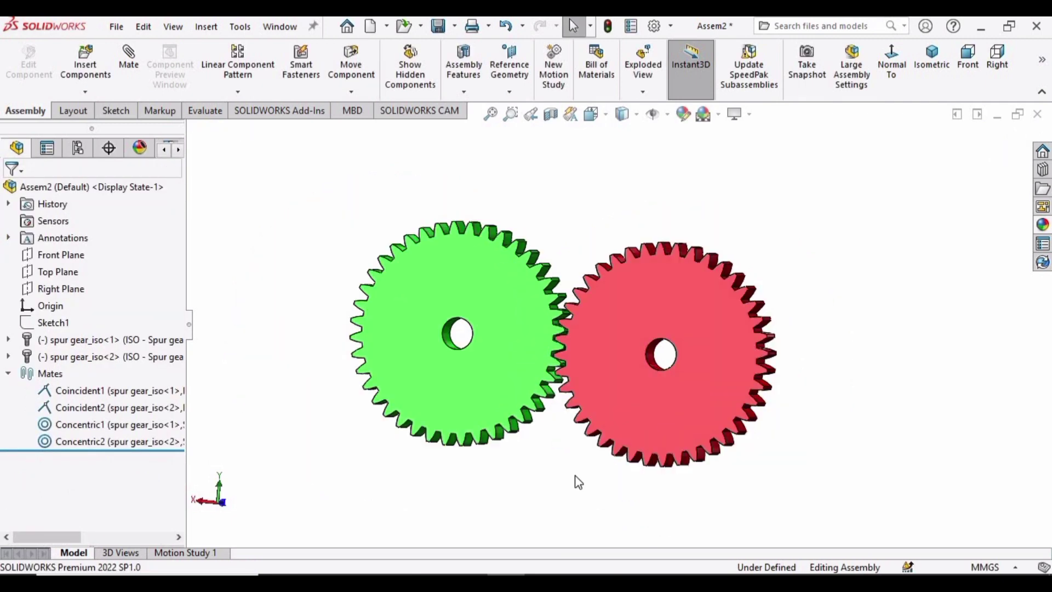
Switch Motion Study 1 to Motion Analysis at 35 frames per second and 8 seconds long
click(187, 552)
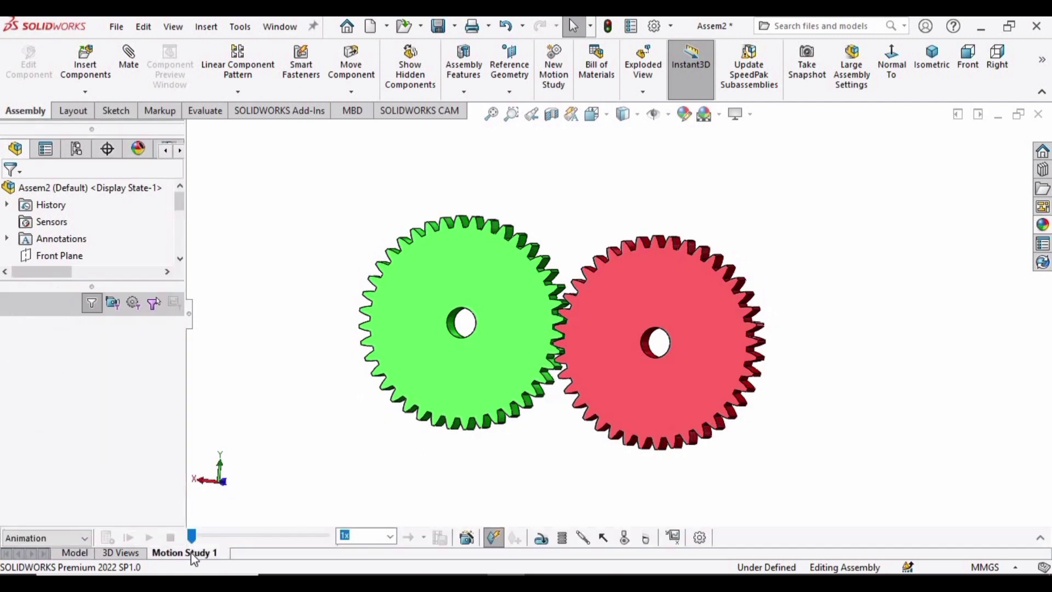
click(1041, 538)
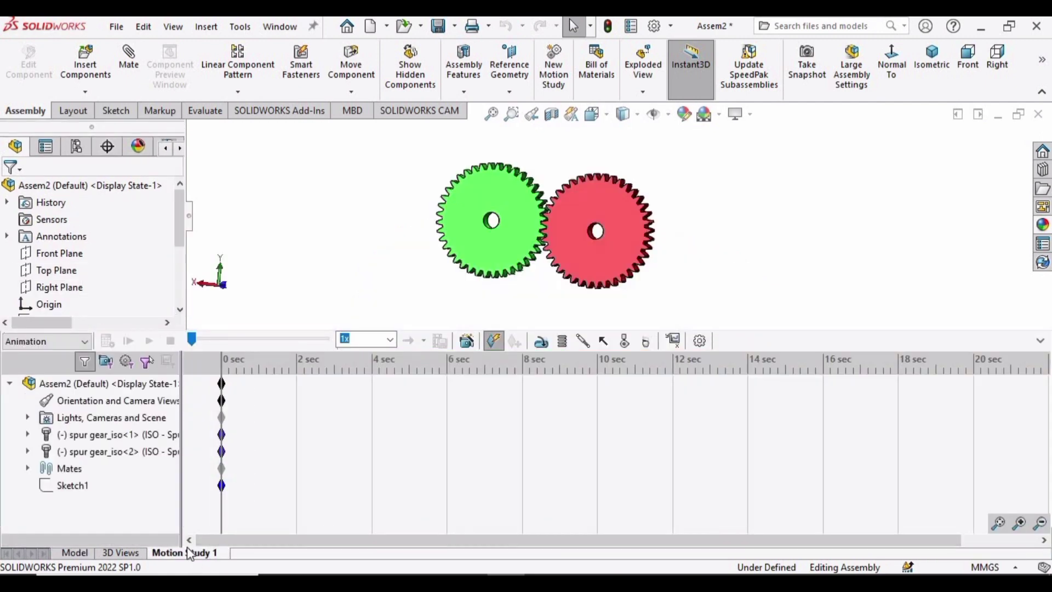
click(82, 342)
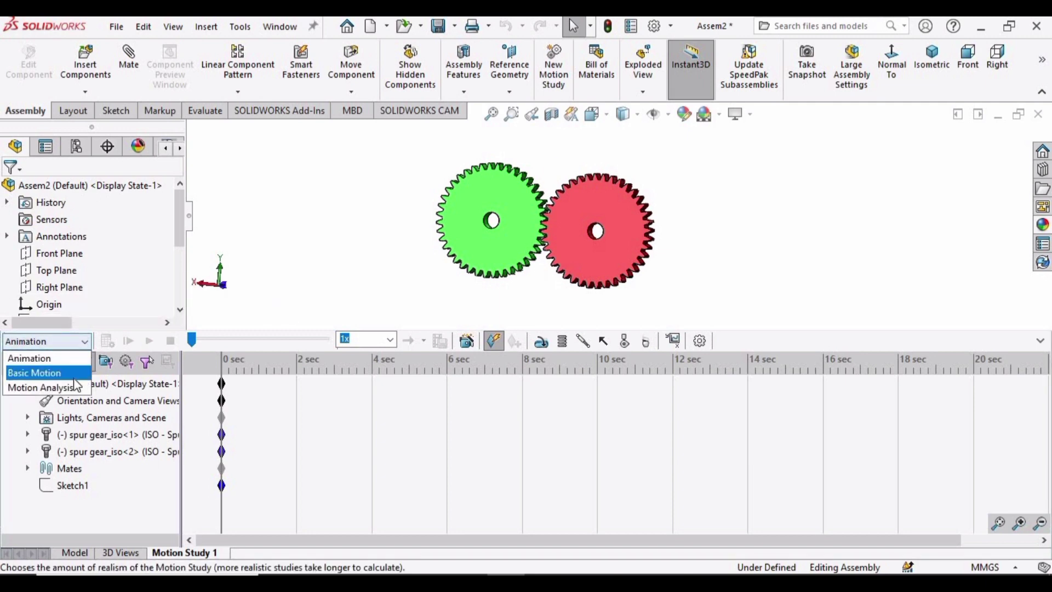
click(63, 388)
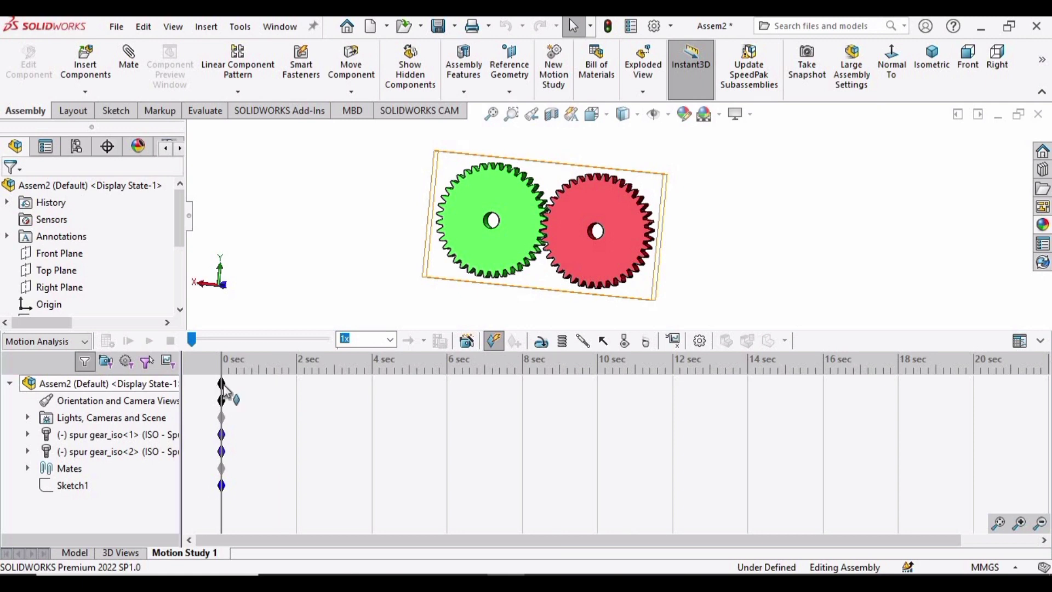
click(699, 341)
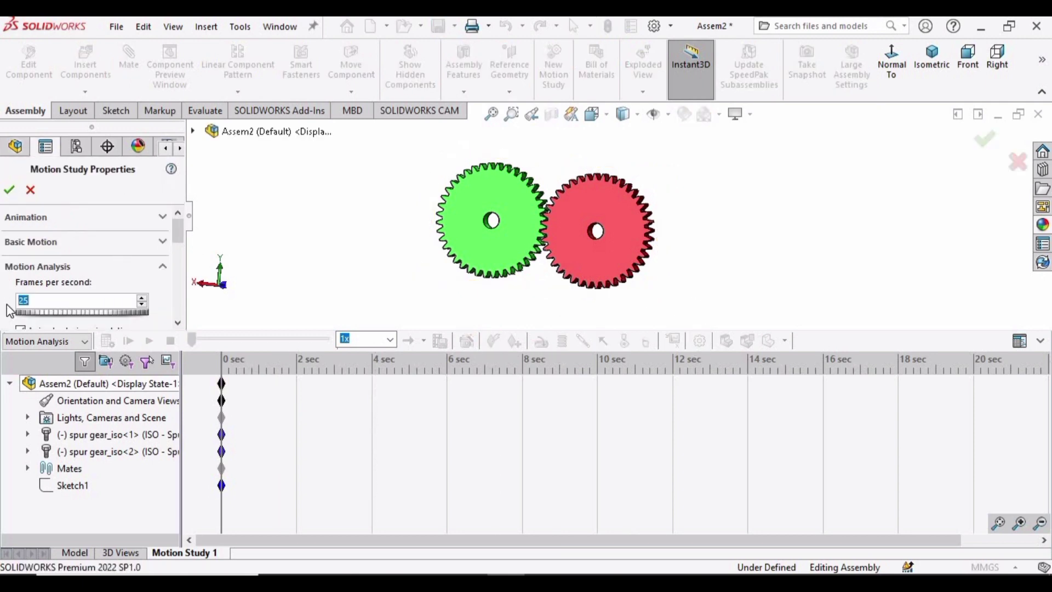
text(35)
click(9, 190)
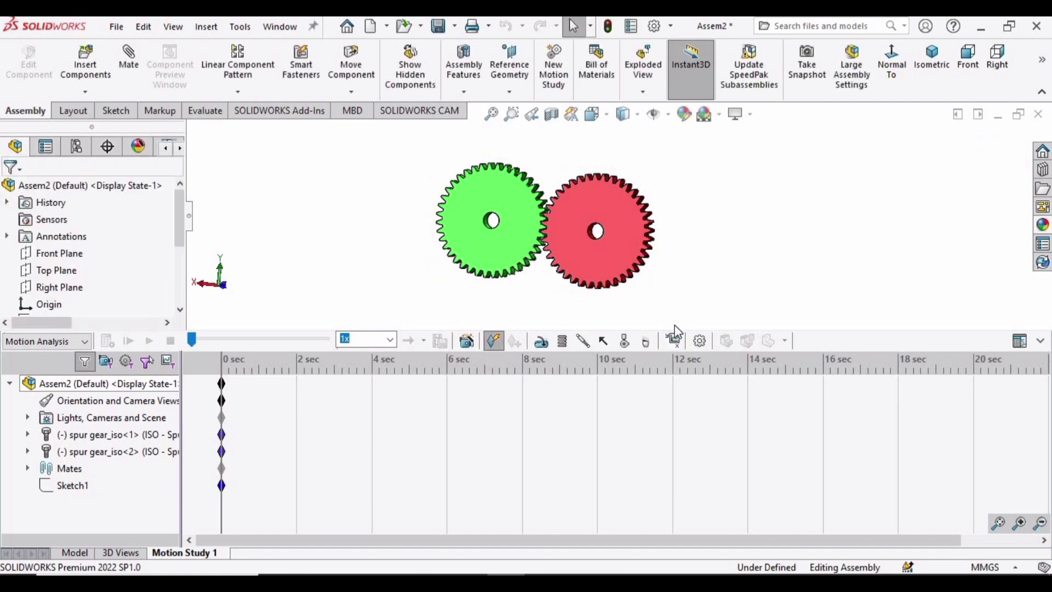
mouse_move(493, 230)
shift+middle_down()
mouse_move(493, 207)
mouse_move(583, 195)
mouse_move(526, 211)
shift+middle_up()
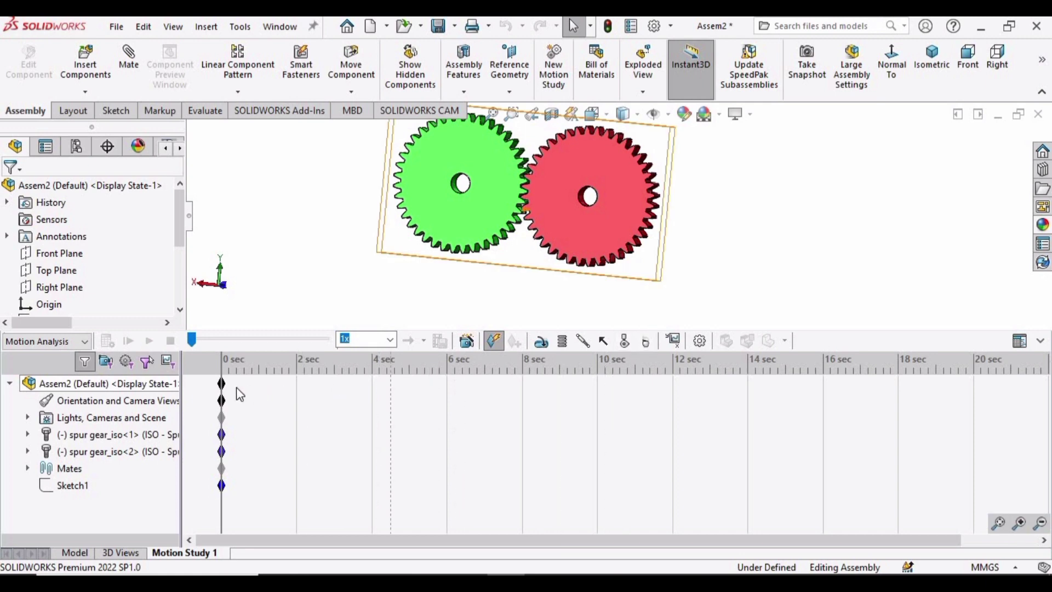
drag(262, 383, 523, 399)
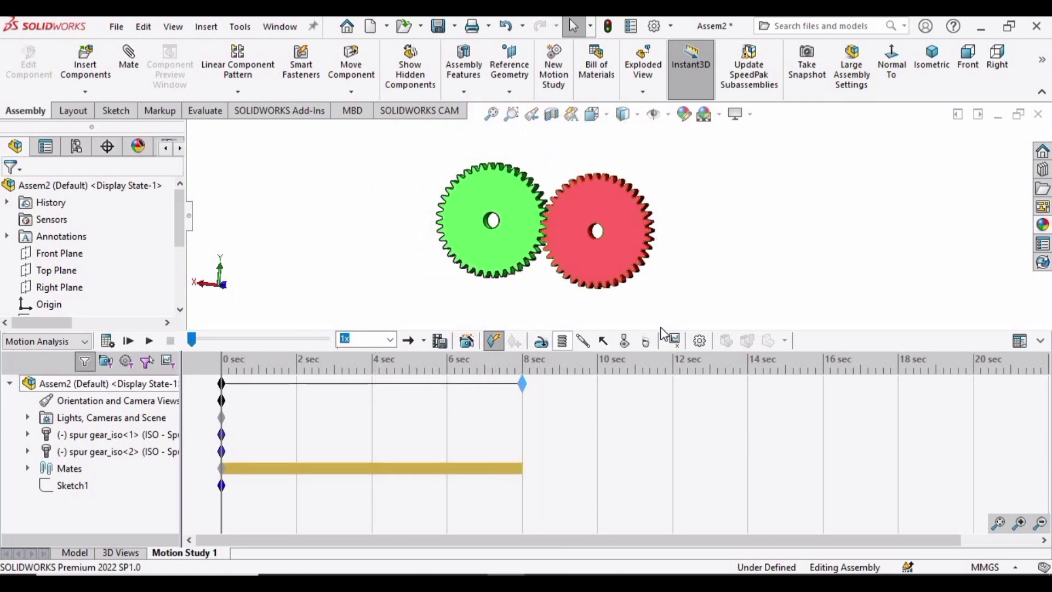
Add solid-body contact between the green and red gears
click(633, 340)
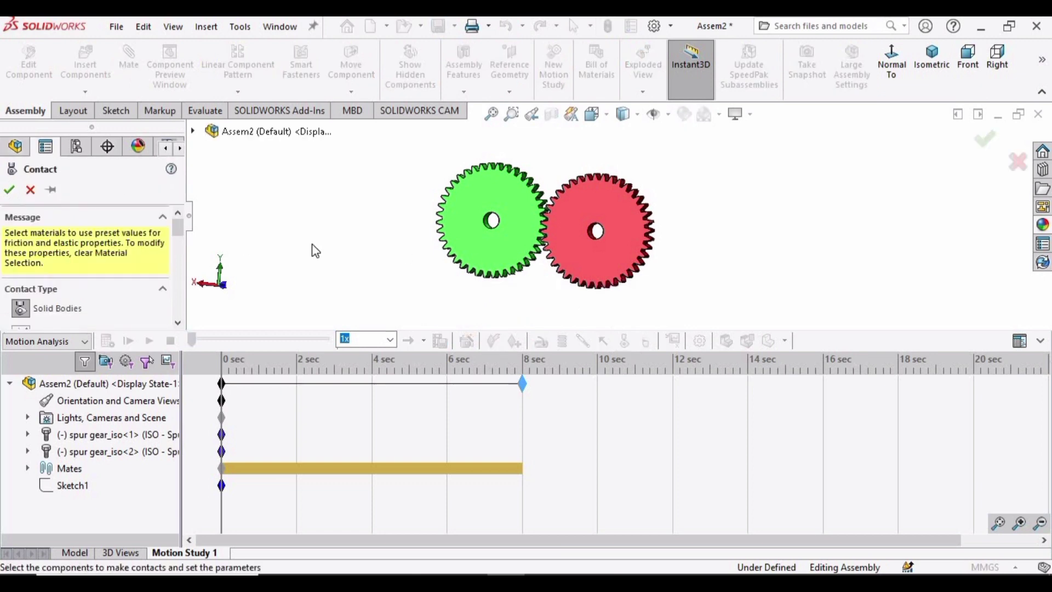
click(488, 189)
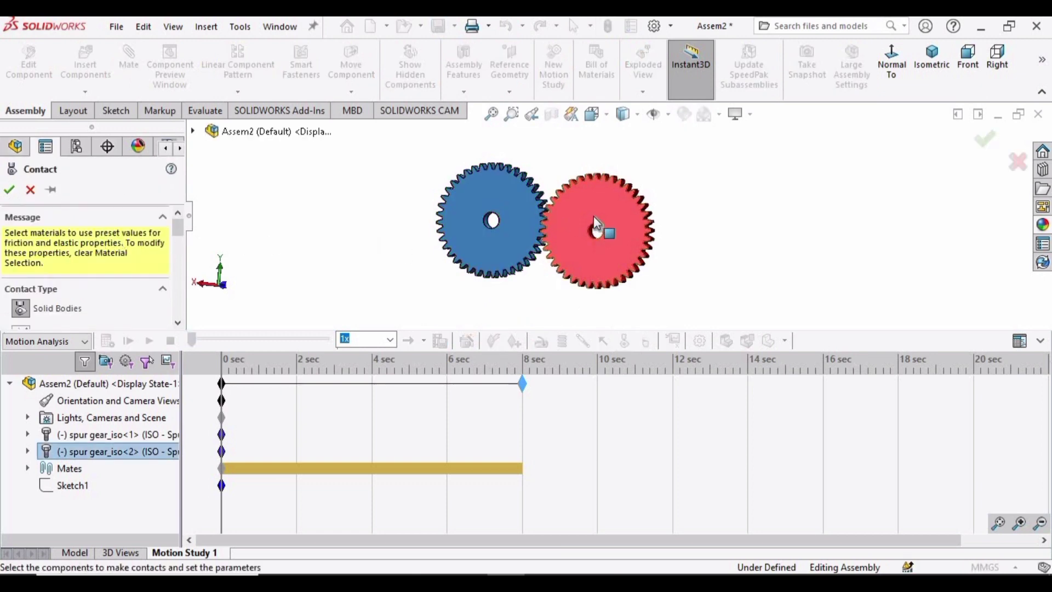
click(597, 220)
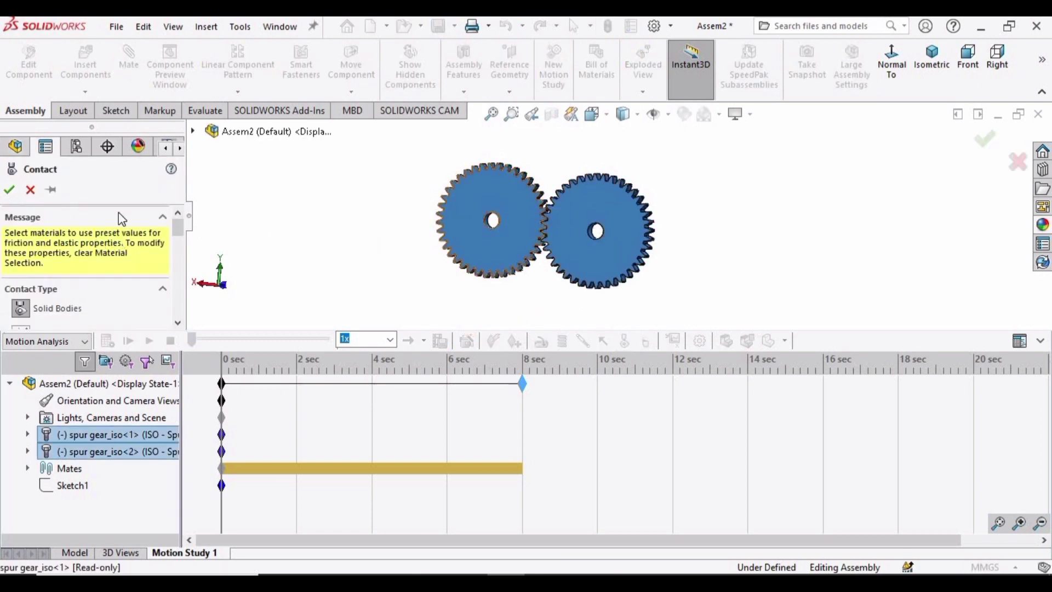
click(8, 189)
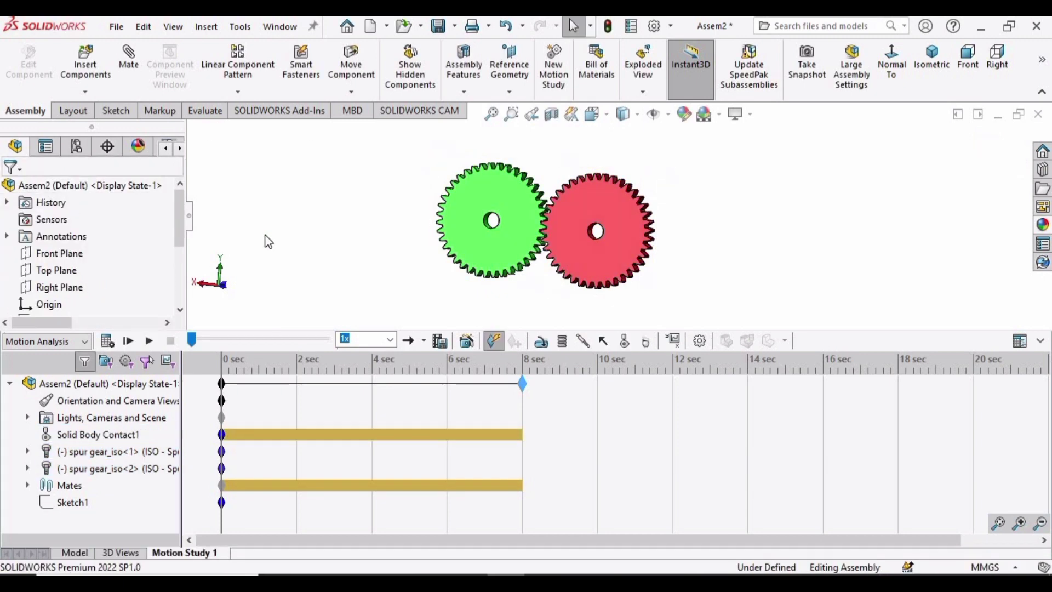
Add a constant-speed rotary motor on the green gear's bore, replacing the default speed value
click(540, 343)
scroll(489, 211, down, 3)
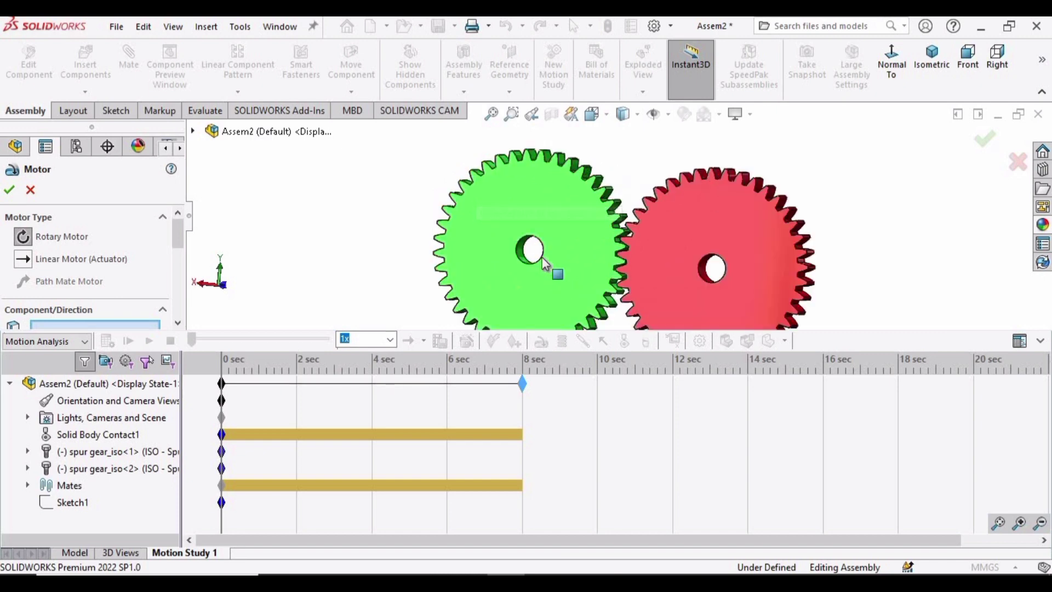
click(530, 245)
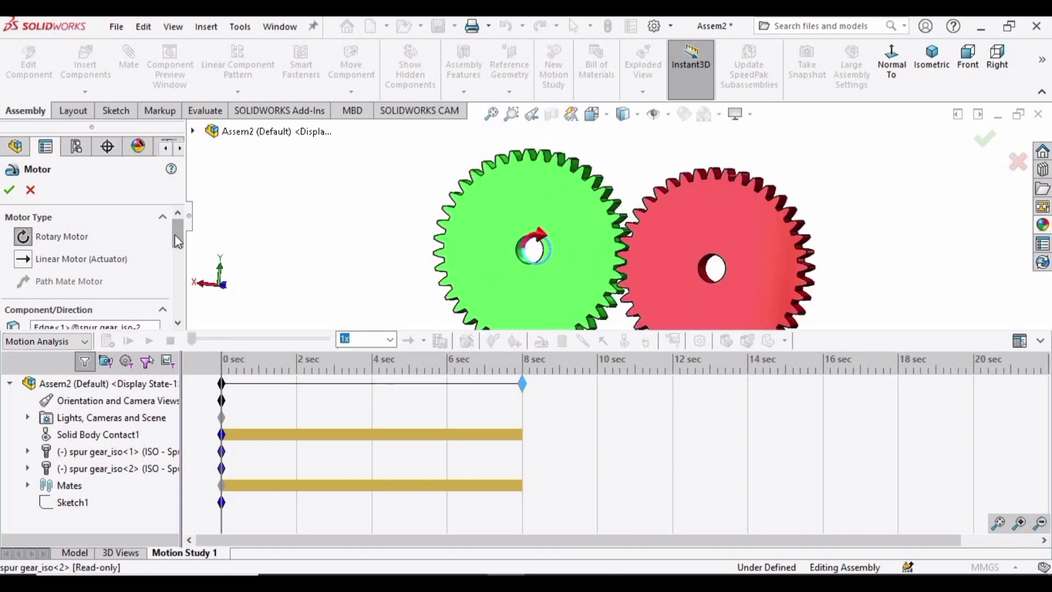
scroll(181, 265, down, 5)
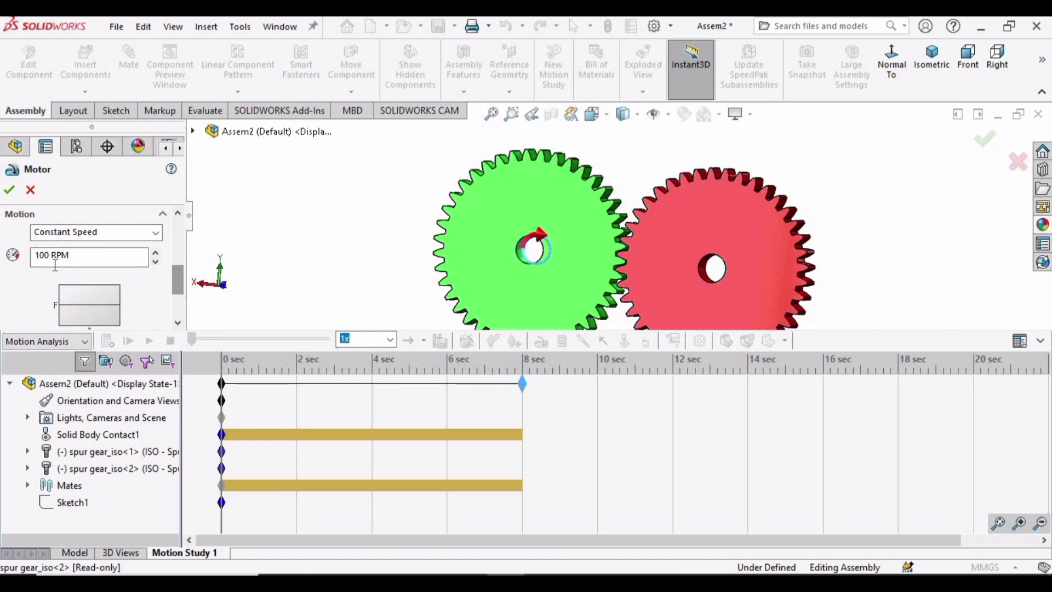
click(53, 257)
key(ctrl+a)
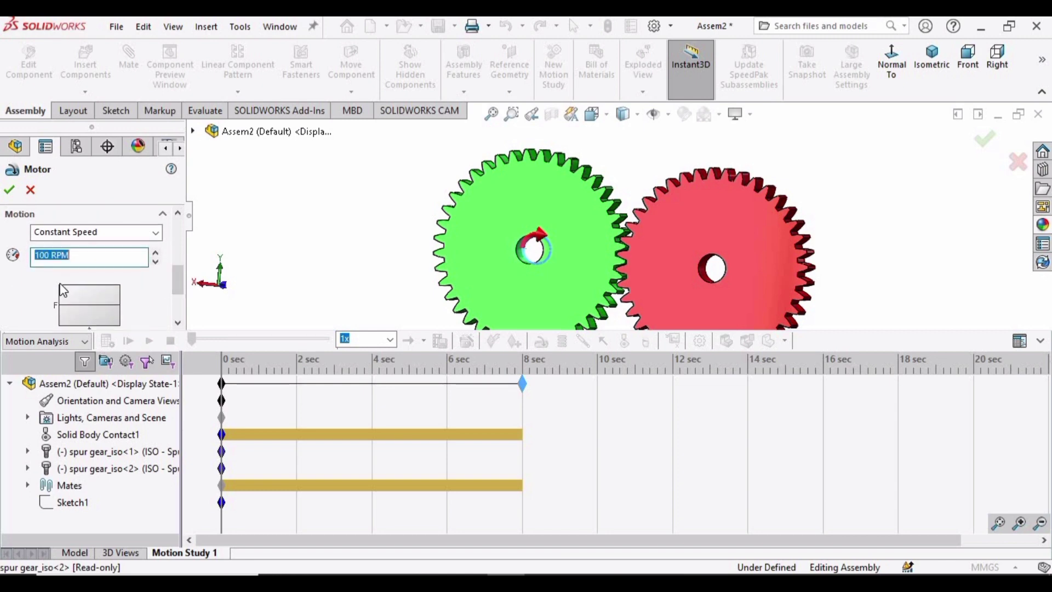
key(BackSpace)
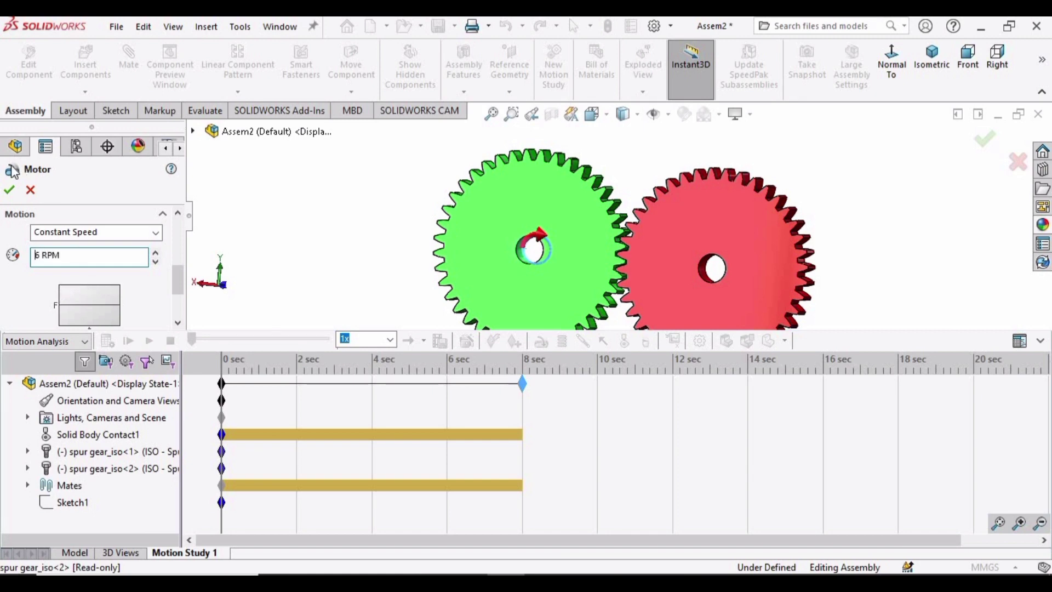
click(10, 190)
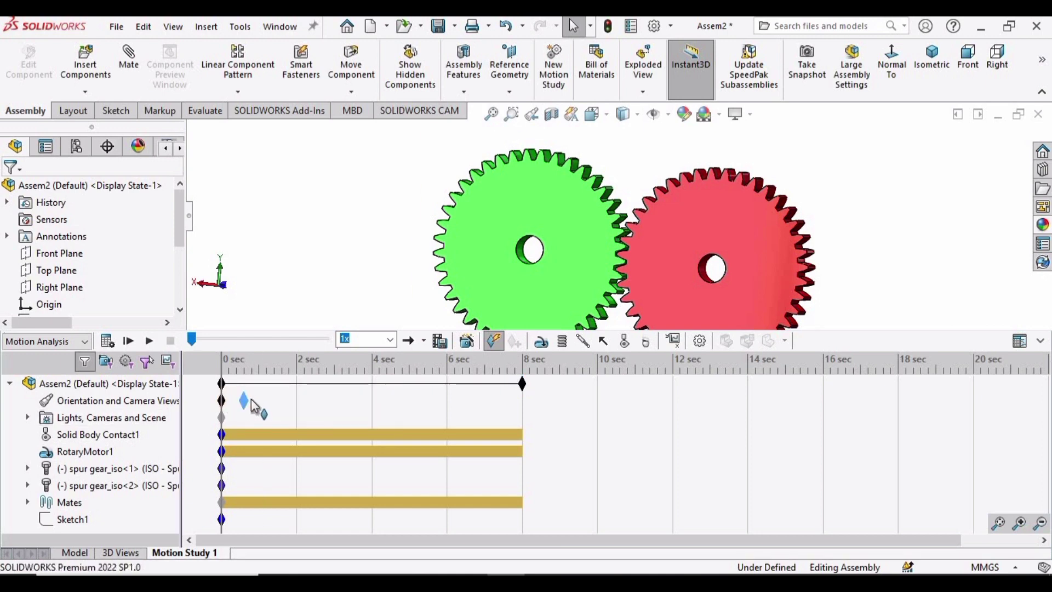
Set a Front view orientation key at 8 seconds and calculate the Motion Analysis
drag(251, 399, 523, 404)
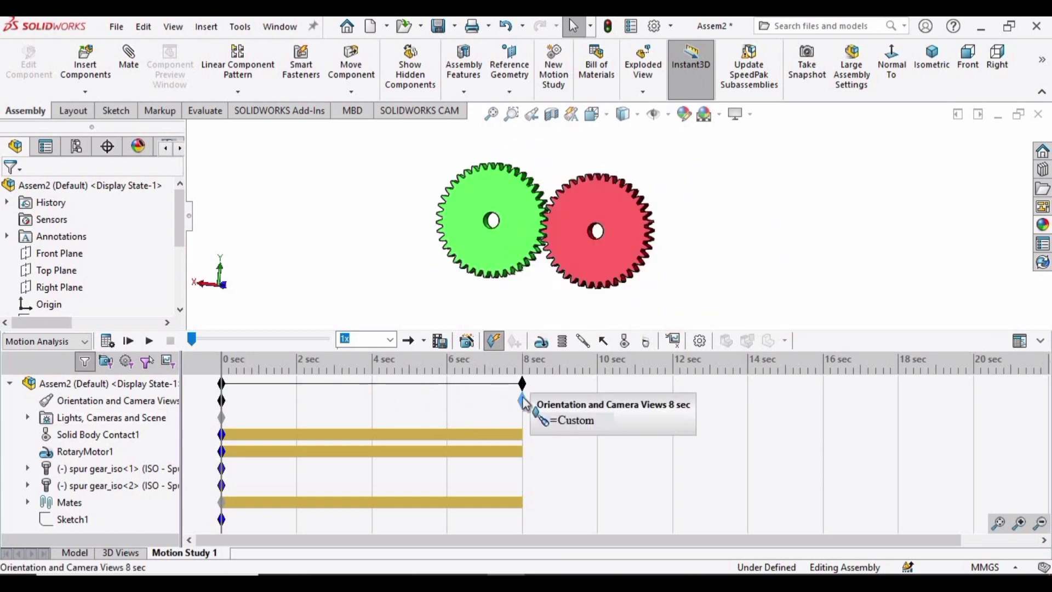
right_click(523, 405)
mouse_move(604, 238)
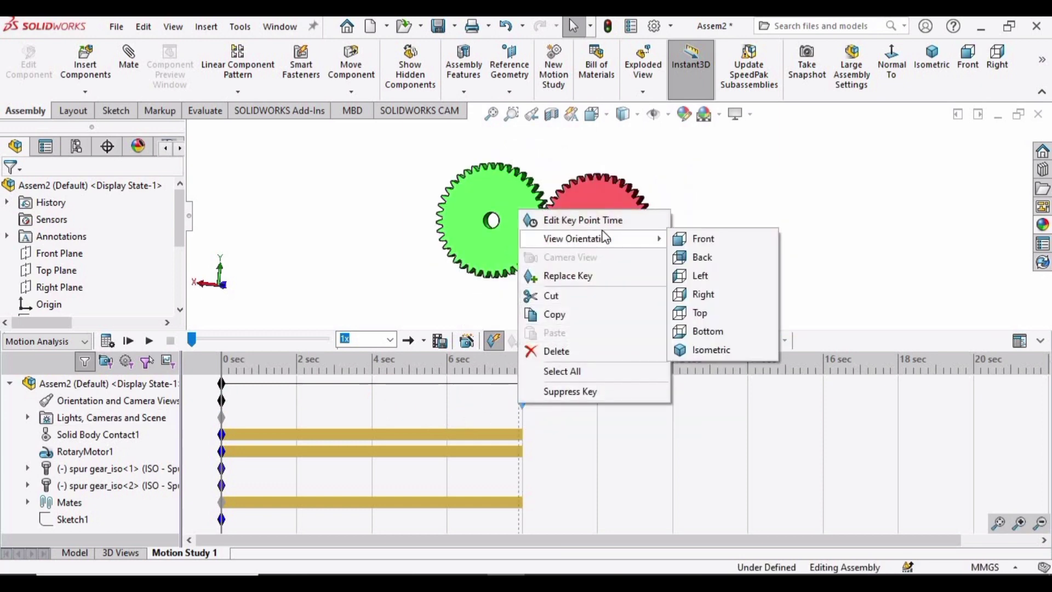
click(706, 239)
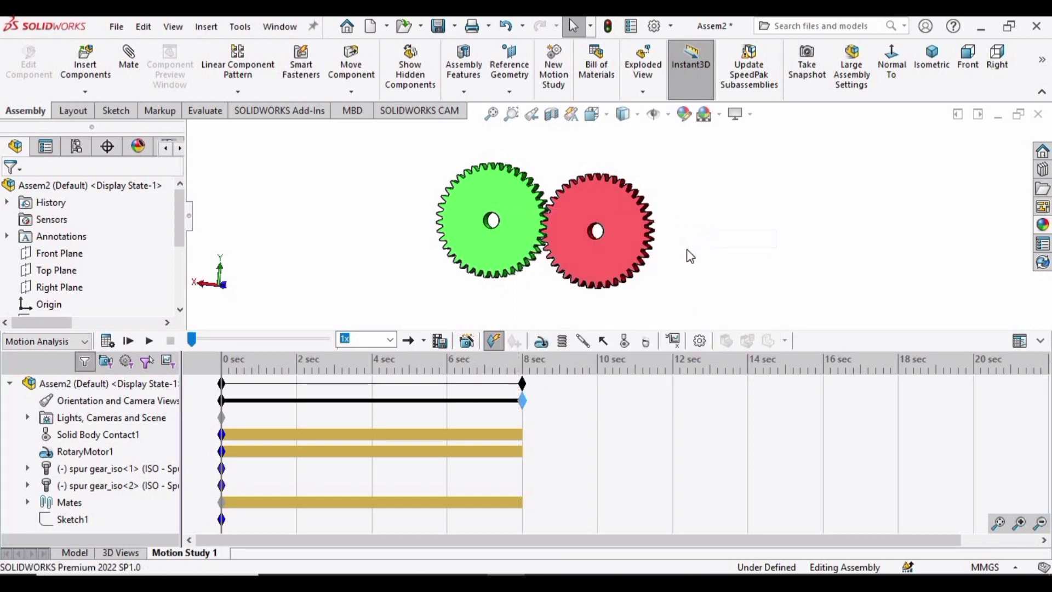
click(108, 340)
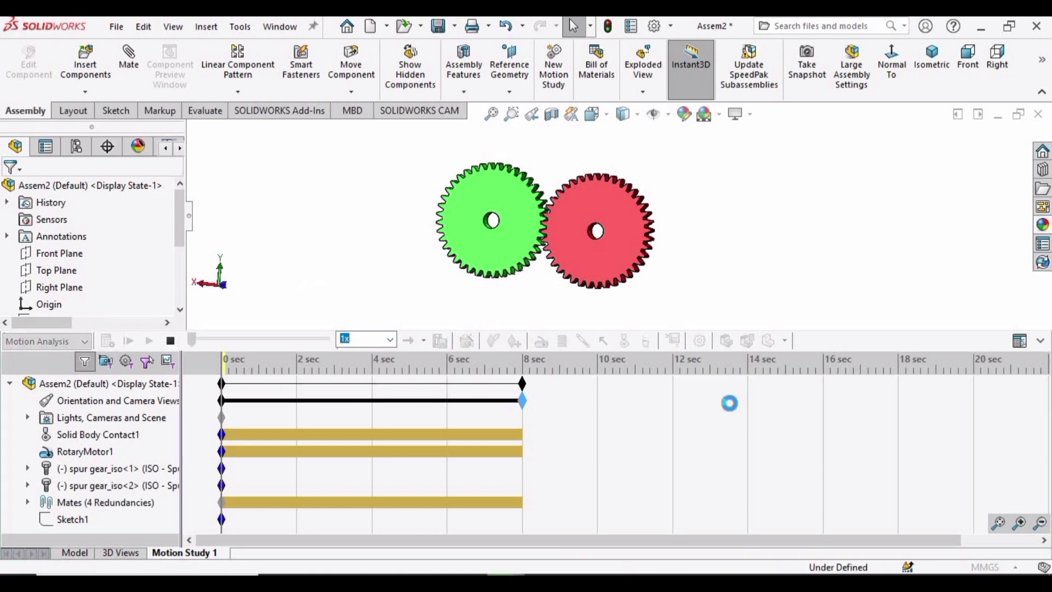
click(1038, 343)
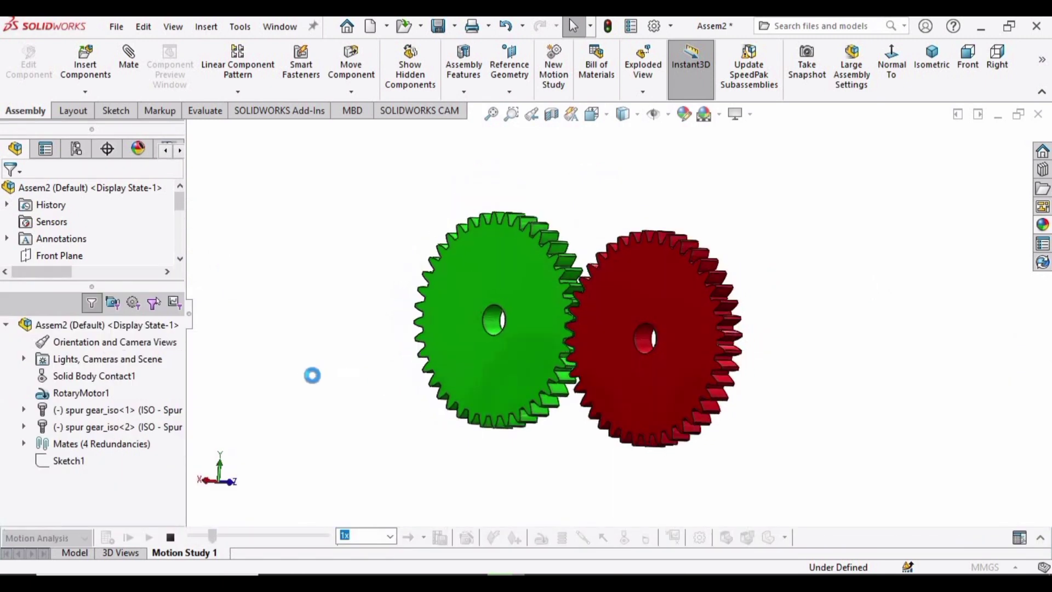